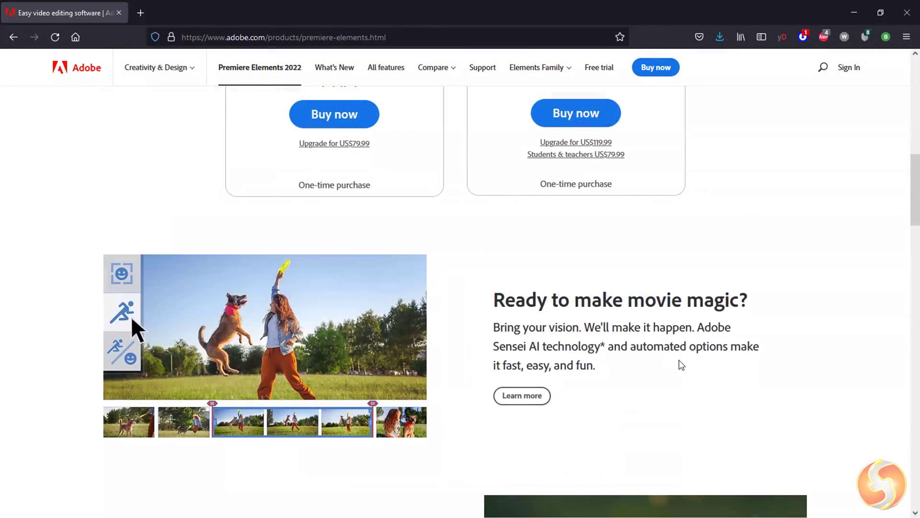
pyautogui.scroll(-6, 681, 365)
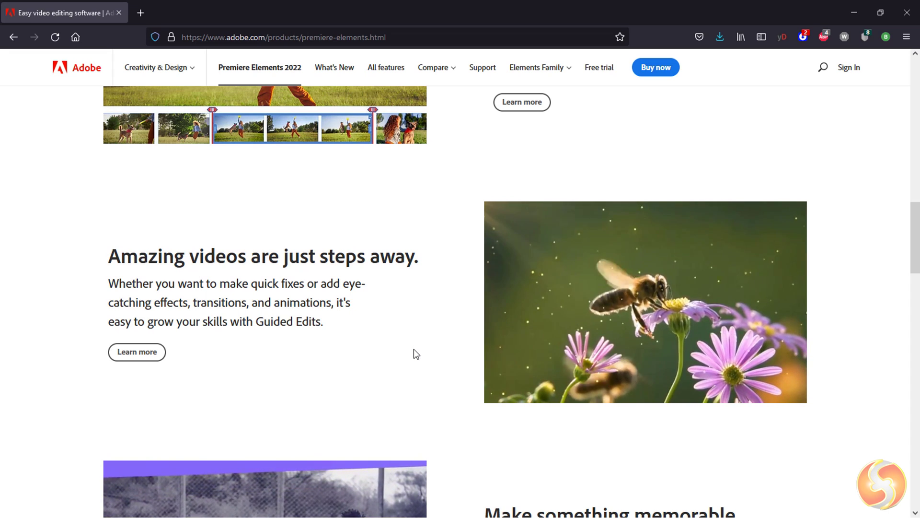
# Browse the Elements home screen and launch the Photo Editor and the Organizer
pyautogui.scroll(-10, 416, 355)
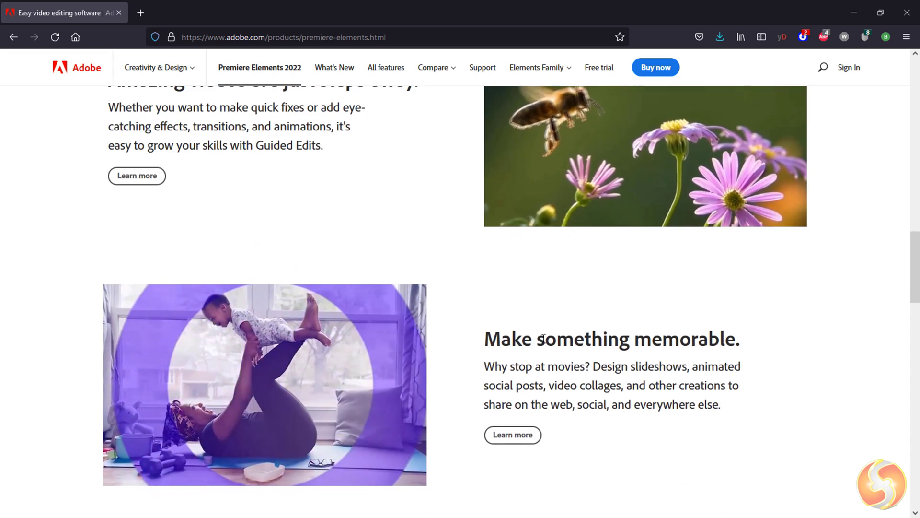
pyautogui.scroll(-10, 436, 384)
pyautogui.scroll(-5, 390, 377)
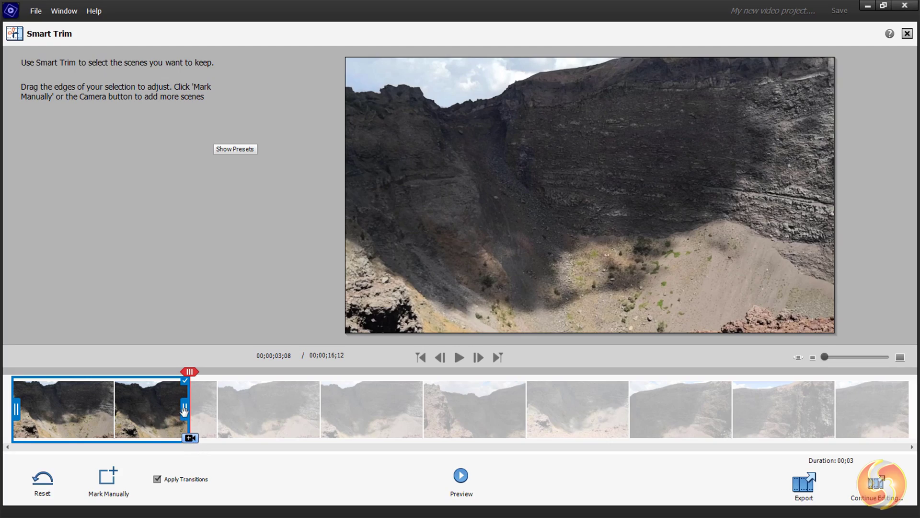
pyautogui.moveTo(184, 410)
pyautogui.mouseDown()
pyautogui.moveTo(510, 411)
pyautogui.moveTo(187, 425)
pyautogui.mouseUp()
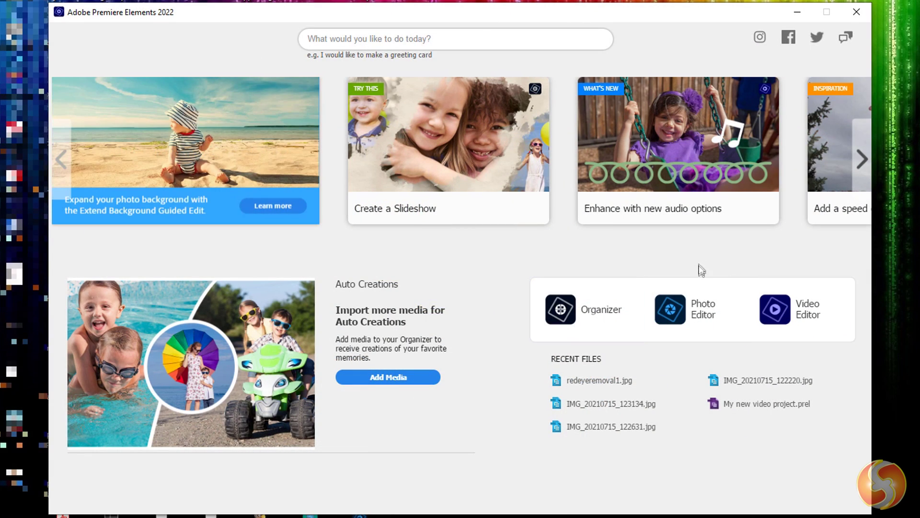
pyautogui.click(693, 320)
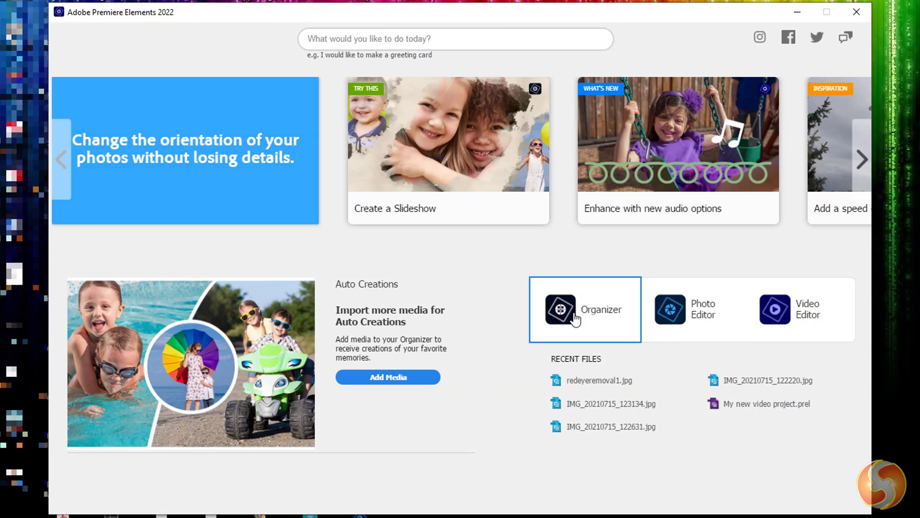
pyautogui.click(575, 314)
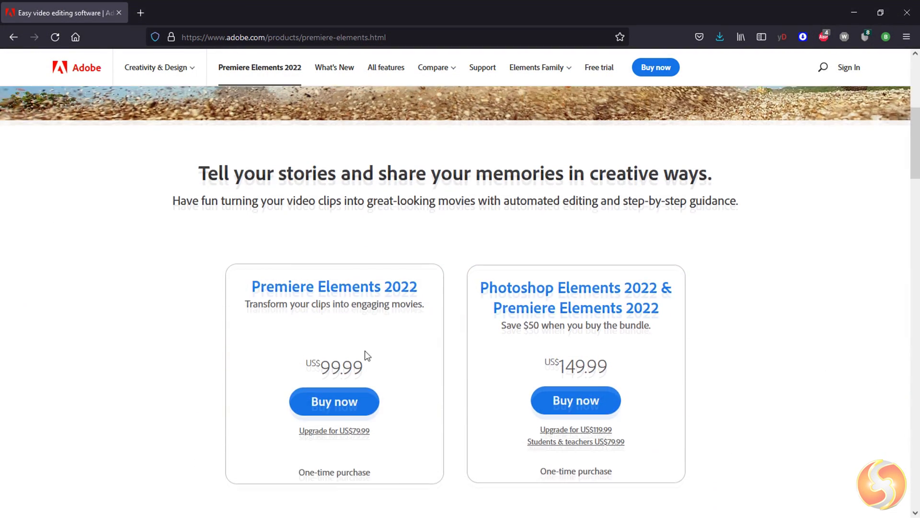
# Raise the crater photo's highlights to 12, then collapse Lighting and expand Color
pyautogui.scroll(-1, 365, 350)
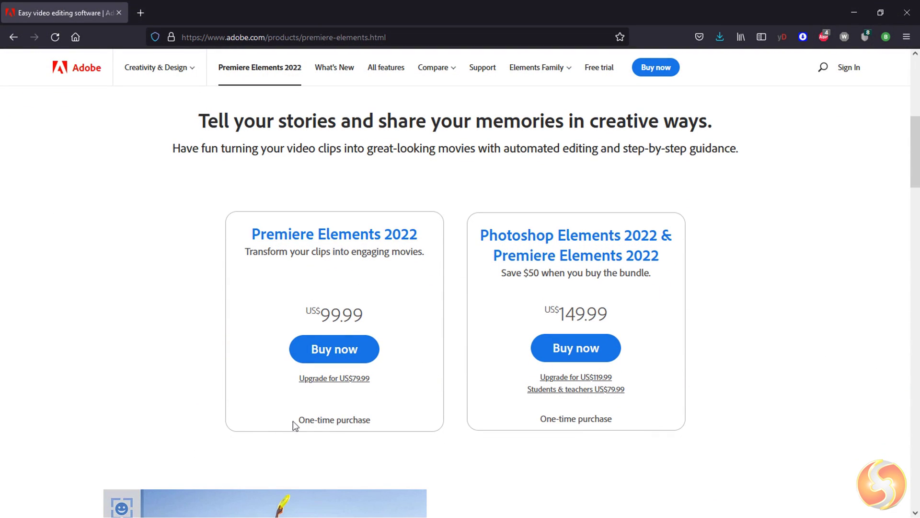
pyautogui.moveTo(292, 421); pyautogui.dragTo(373, 421)
pyautogui.moveTo(535, 418); pyautogui.dragTo(624, 423)
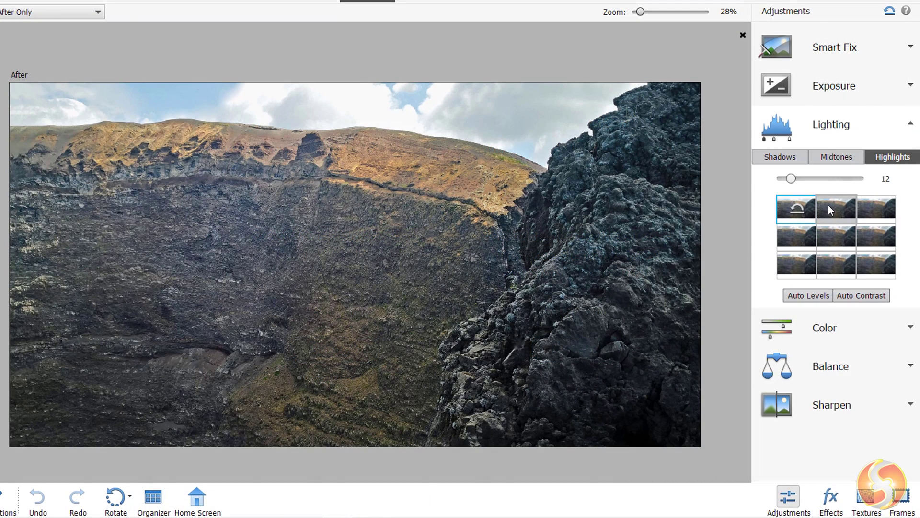
pyautogui.click(828, 207)
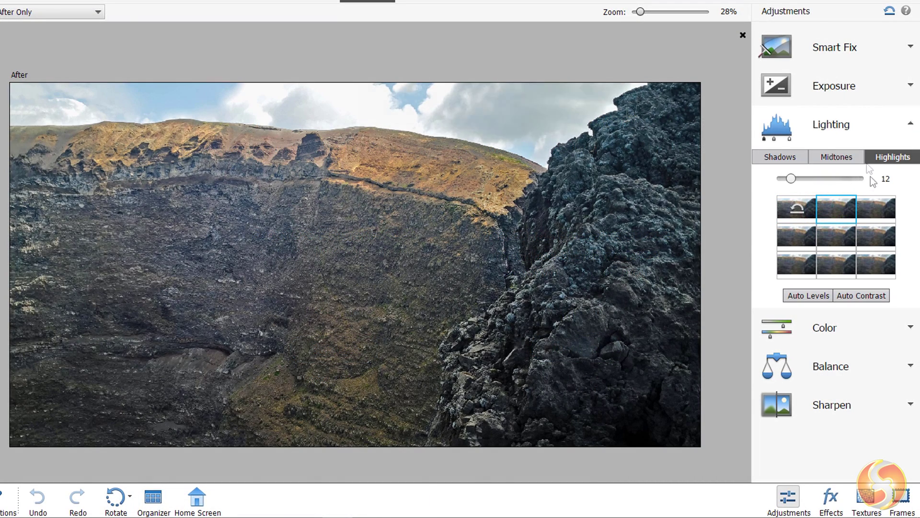
pyautogui.click(860, 124)
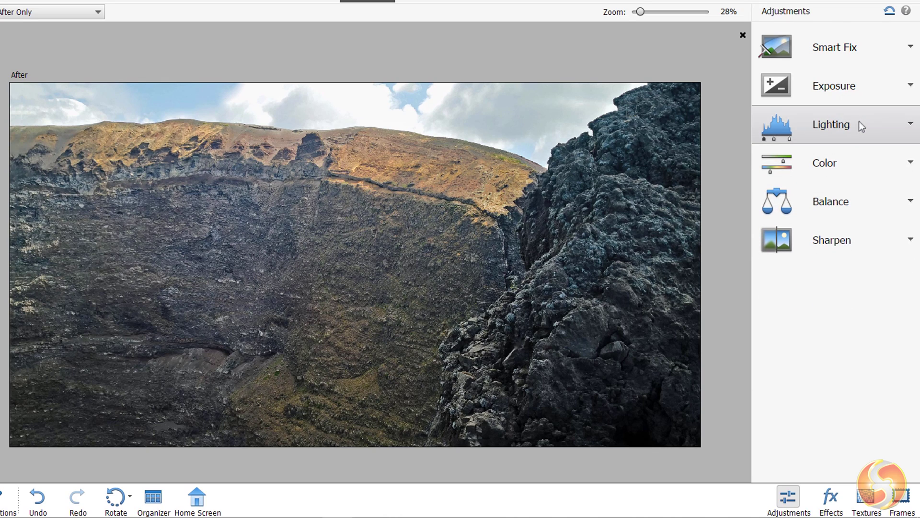
pyautogui.click(854, 162)
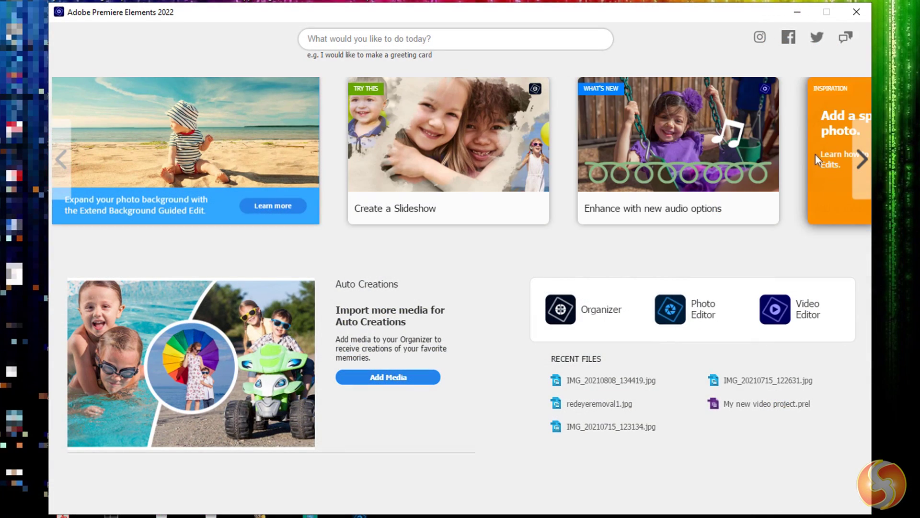
pyautogui.click(859, 165)
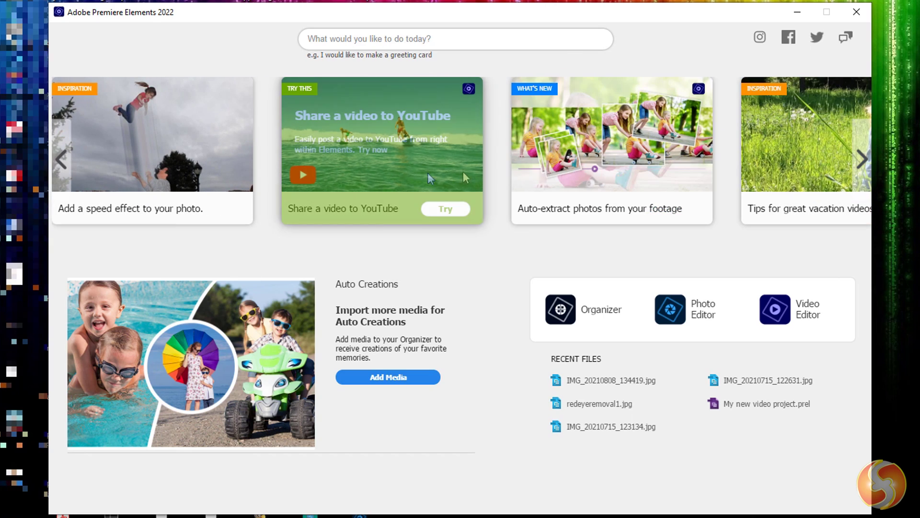
pyautogui.moveTo(212, 189)
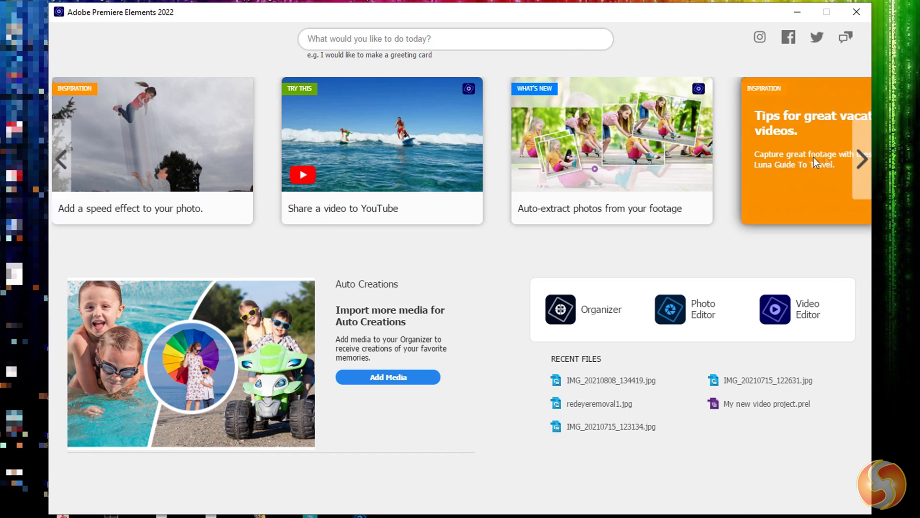
pyautogui.click(868, 158)
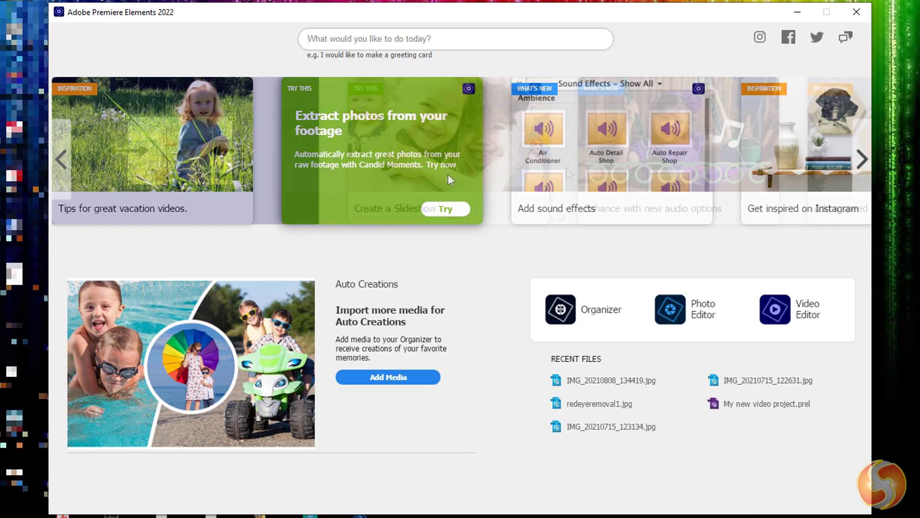
pyautogui.click(469, 40)
pyautogui.write('crop')
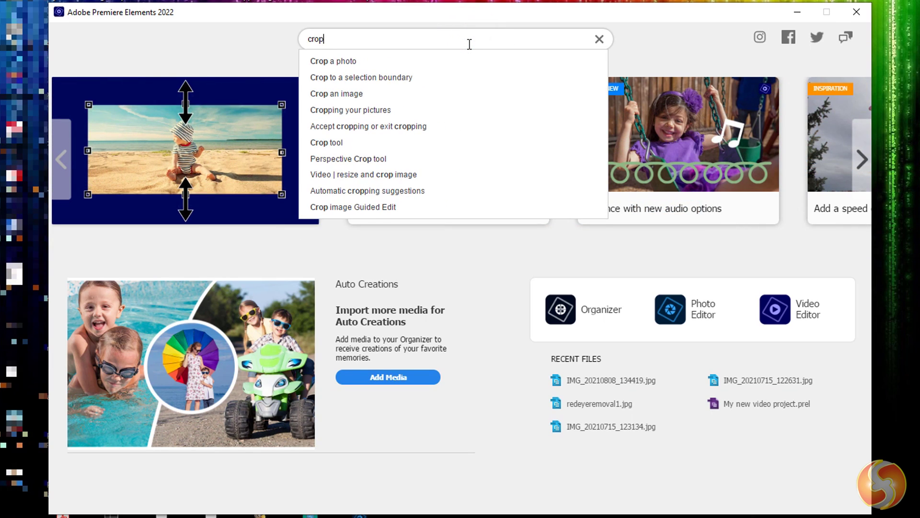
pyautogui.click(422, 62)
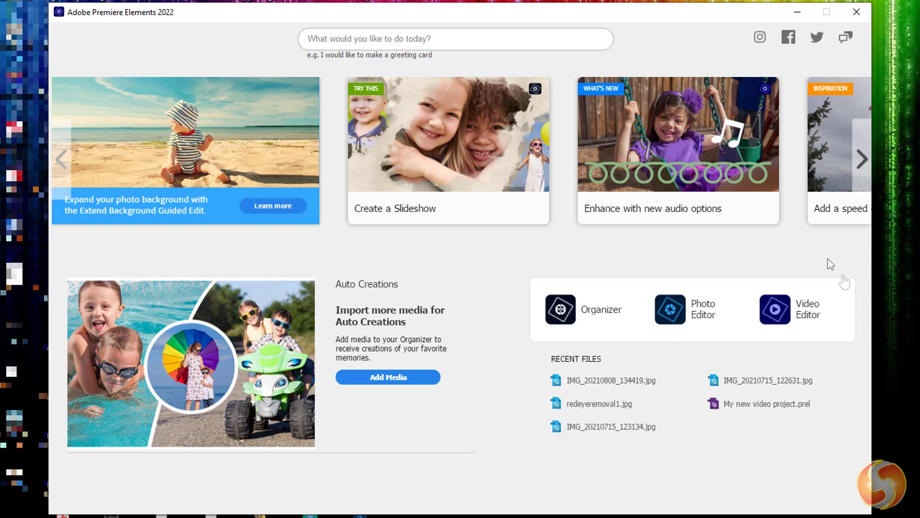
# Launch the Video Editor and start a 'Combine photos and videos' movie
pyautogui.click(813, 318)
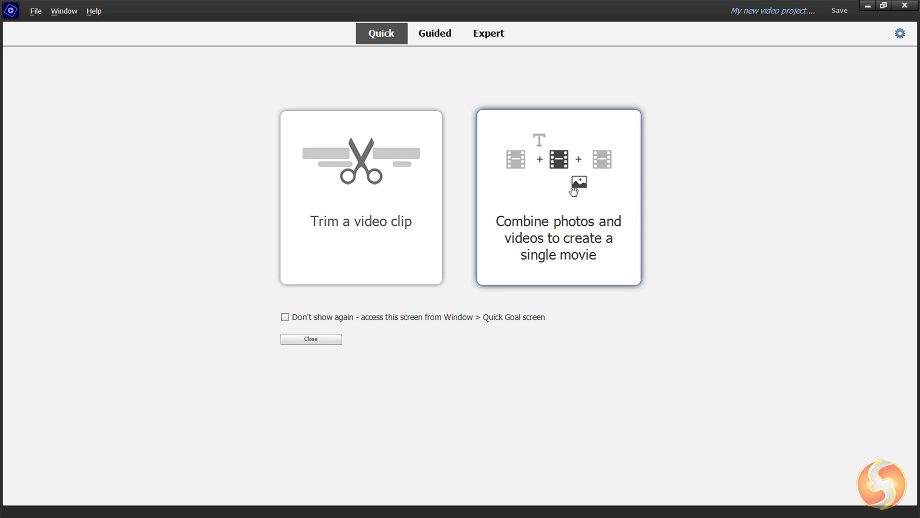
pyautogui.click(361, 198)
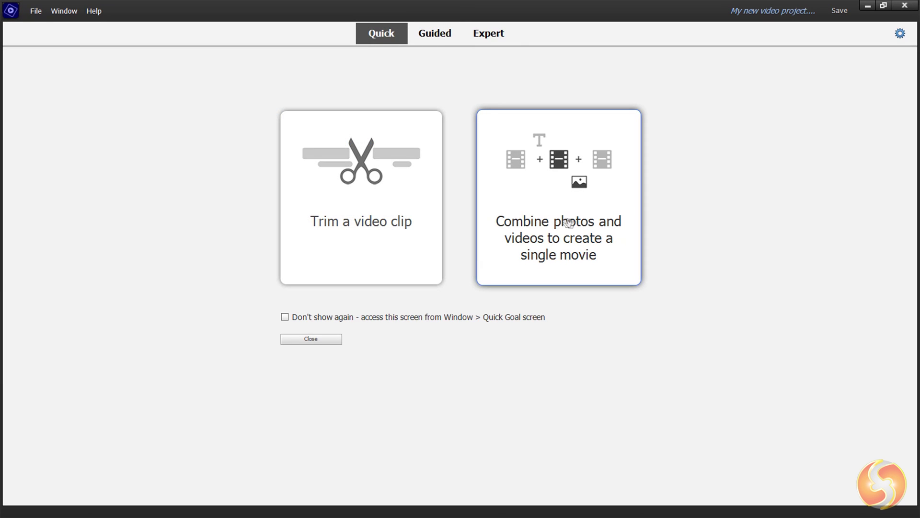
pyautogui.click(571, 226)
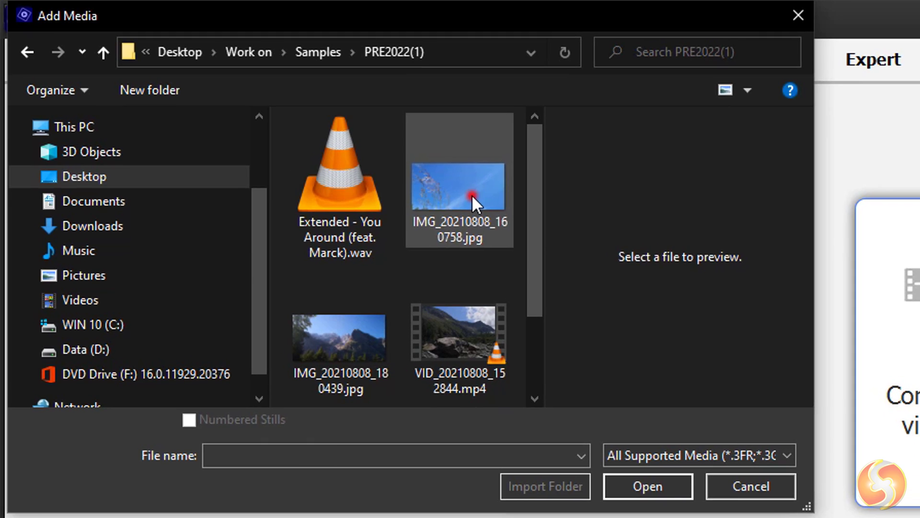
# Import the grass-and-sky photo, mountain photo and mountain video from PRE2022(1)
pyautogui.click(263, 108)
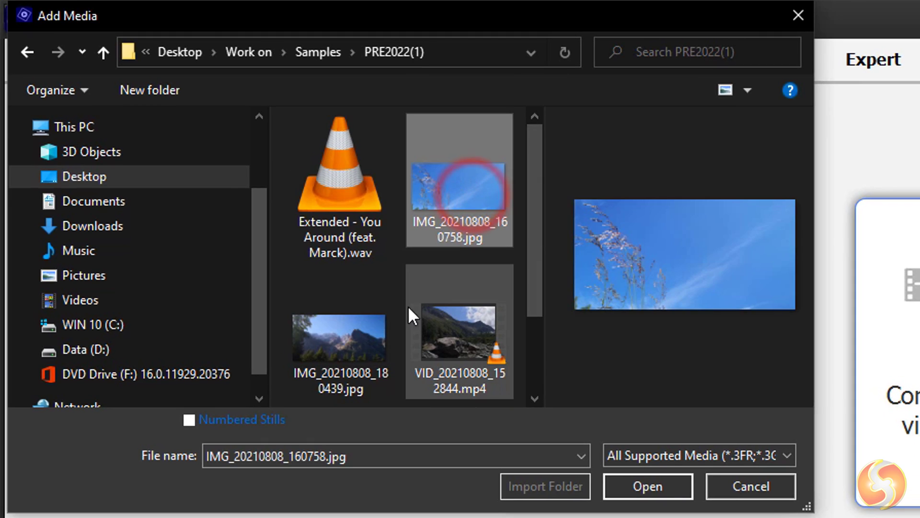
pyautogui.keyDown('ctrl'); pyautogui.click(343, 341); pyautogui.keyUp('ctrl')
pyautogui.keyDown('ctrl'); pyautogui.click(447, 339); pyautogui.keyUp('ctrl')
pyautogui.scroll(-2, 450, 335)
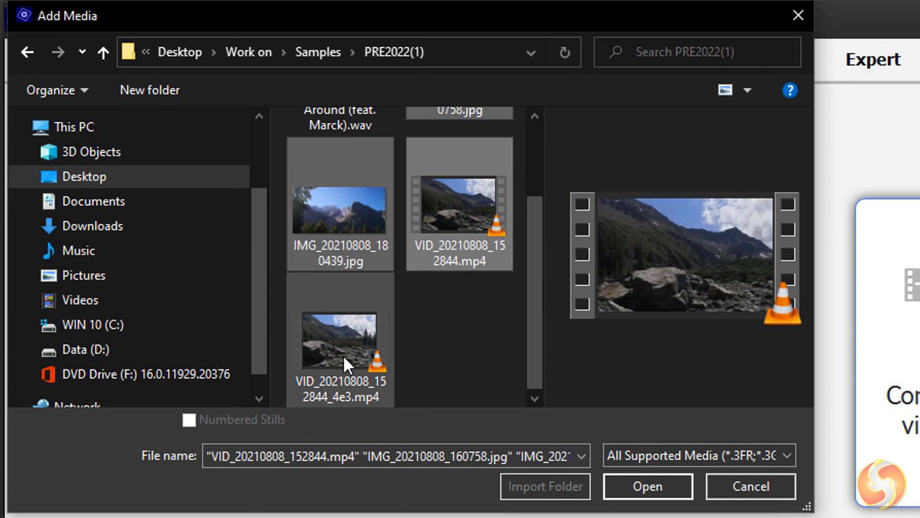
pyautogui.keyDown('ctrl'); pyautogui.click(343, 355); pyautogui.keyUp('ctrl')
pyautogui.click(648, 486)
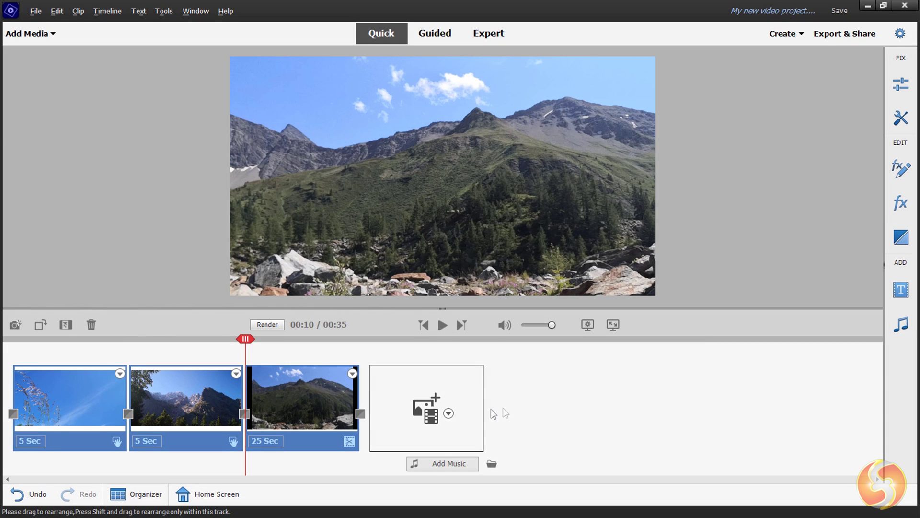
# Drag the 'Extended - You Around' music file from the source folder beneath the three clips
pyautogui.click(507, 405)
pyautogui.click(75, 403)
pyautogui.click(170, 405)
pyautogui.click(269, 399)
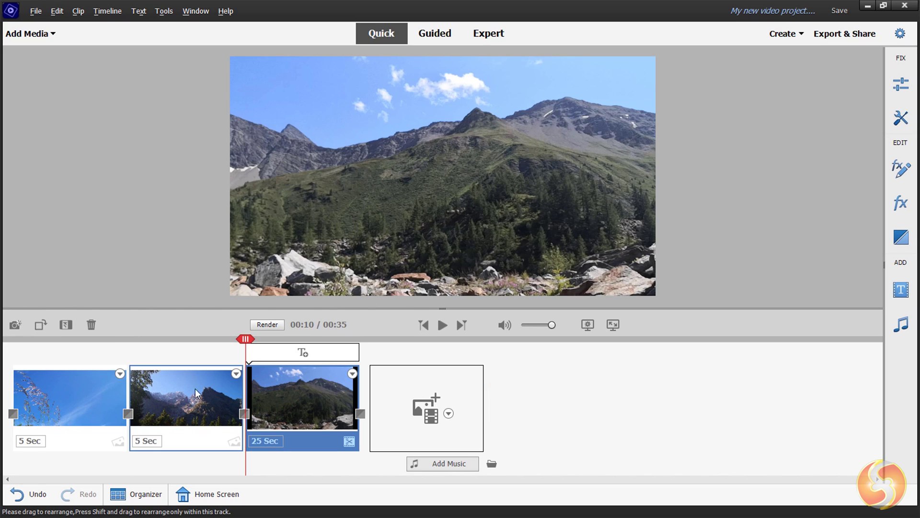
pyautogui.hotkey('alt', 'Tab')
pyautogui.click(612, 307)
pyautogui.moveTo(612, 310); pyautogui.dragTo(140, 464)
pyautogui.moveTo(71, 470); pyautogui.dragTo(19, 469)
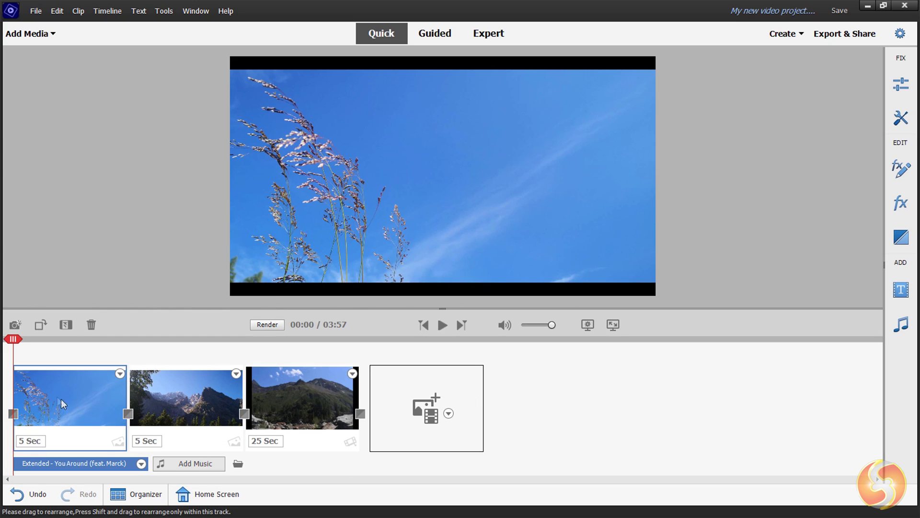
# Select each clip and then the soundtrack to check the 03:57 movie
pyautogui.click(55, 398)
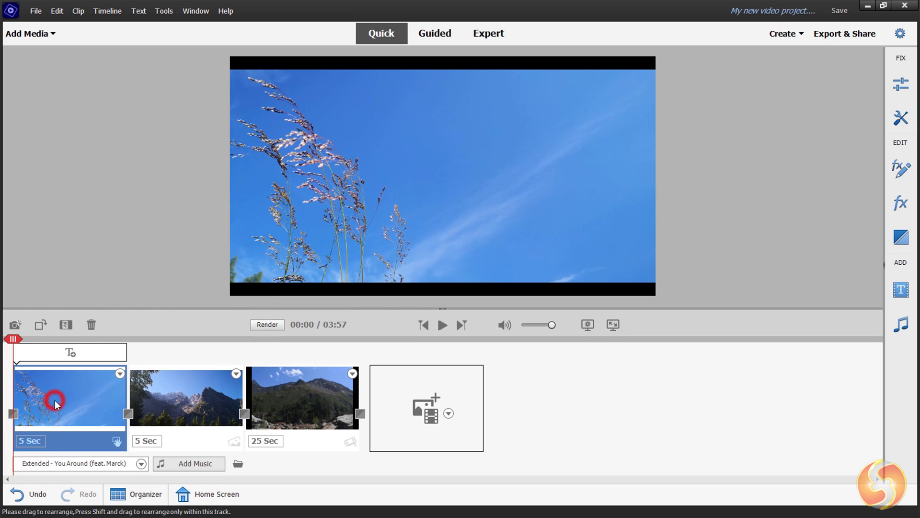
pyautogui.click(190, 407)
pyautogui.keyDown('ctrl'); pyautogui.click(292, 406); pyautogui.keyUp('ctrl')
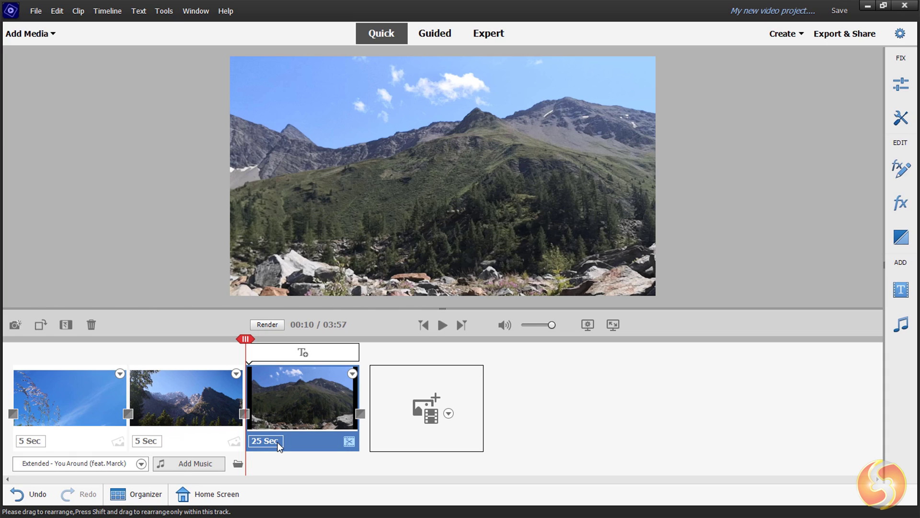
pyautogui.click(191, 440)
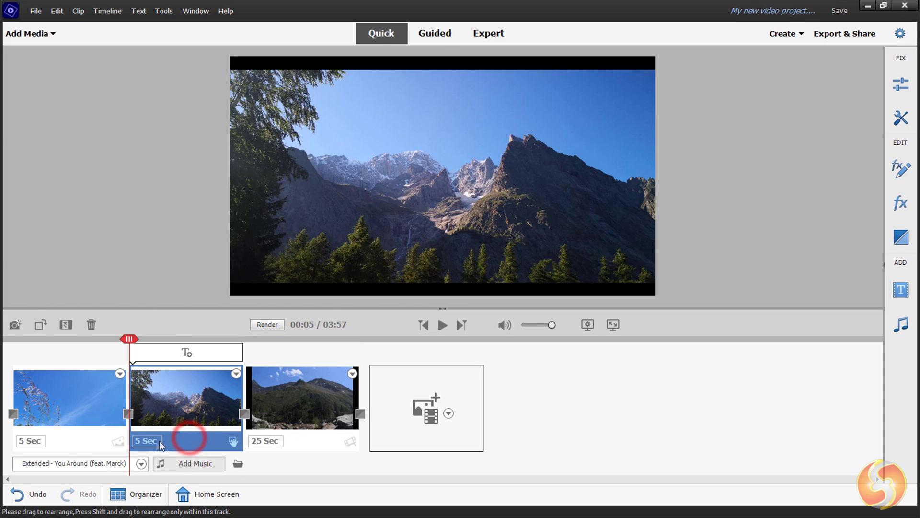
pyautogui.click(90, 414)
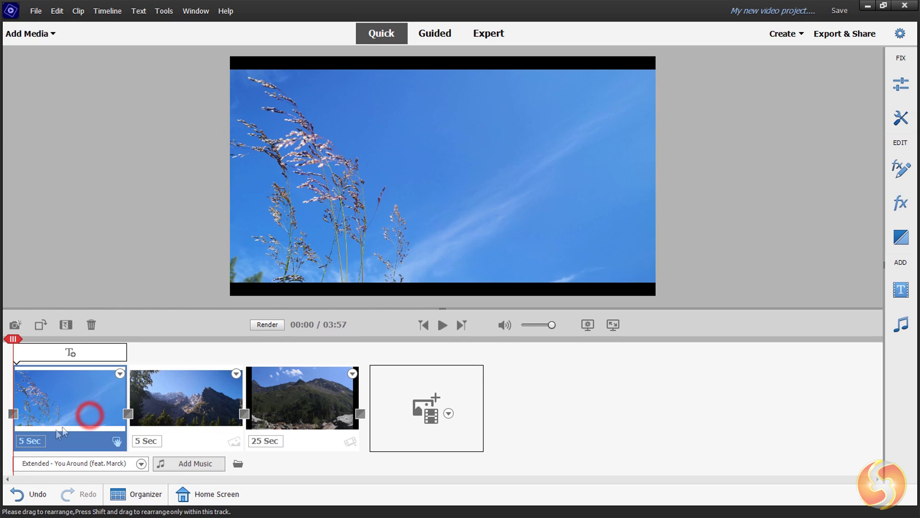
pyautogui.click(35, 465)
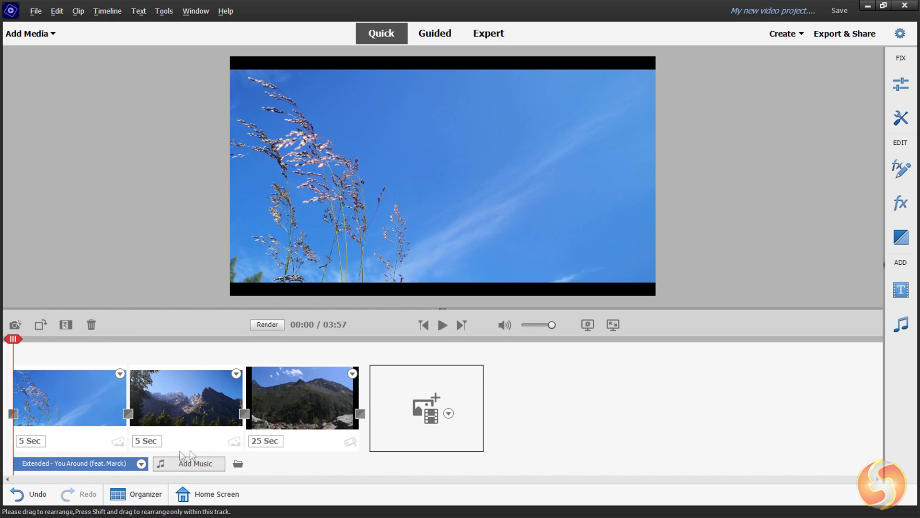
pyautogui.click(109, 410)
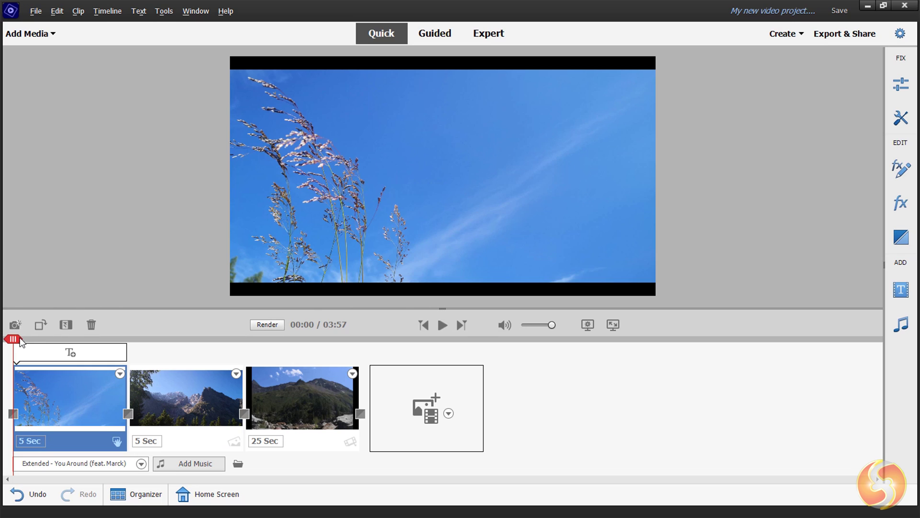
pyautogui.moveTo(19, 340); pyautogui.dragTo(164, 345)
pyautogui.moveTo(220, 348); pyautogui.dragTo(277, 344)
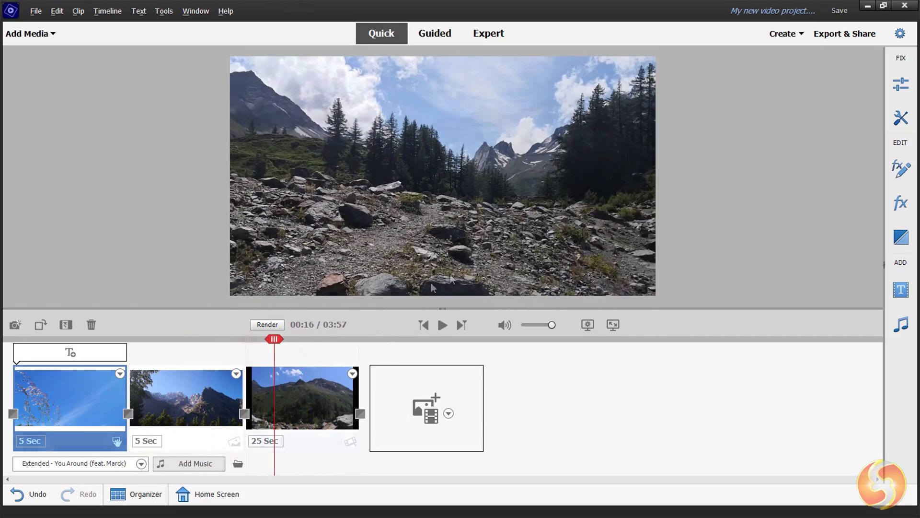
pyautogui.click(442, 325)
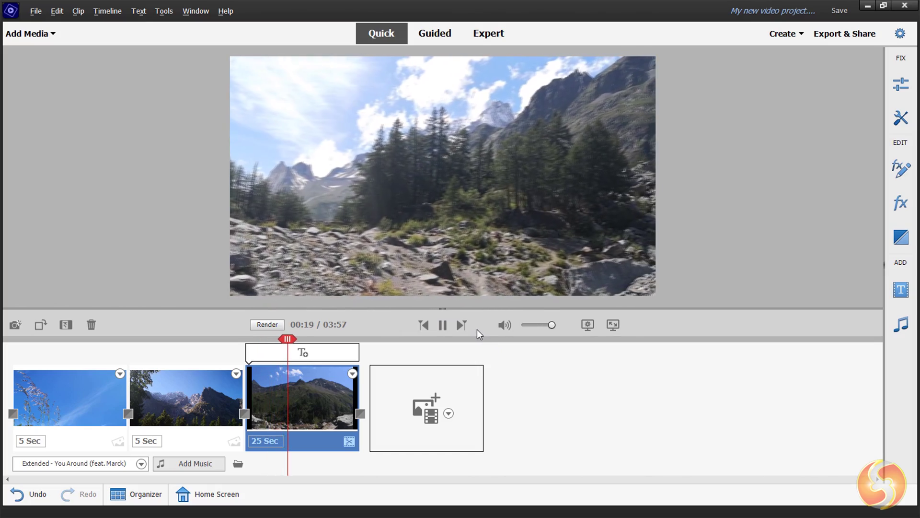
pyautogui.click(442, 329)
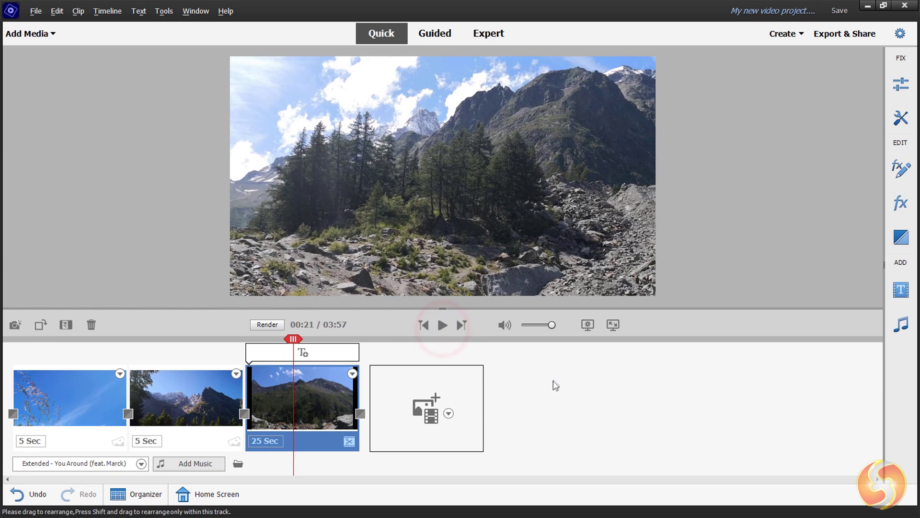
pyautogui.click(212, 337)
# Drag the jagged mountain photo ahead of the grass-and-sky clip, undo, then redo the move
pyautogui.click(178, 338)
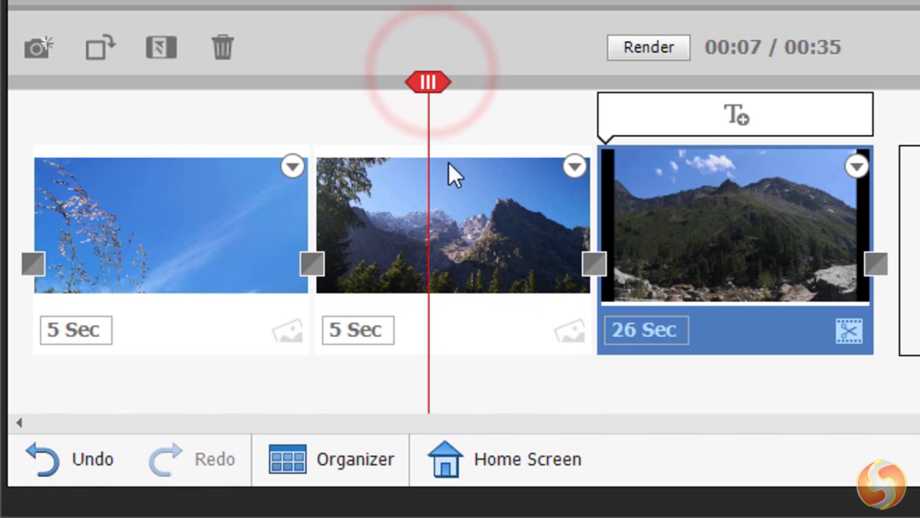
pyautogui.moveTo(468, 231); pyautogui.dragTo(152, 182)
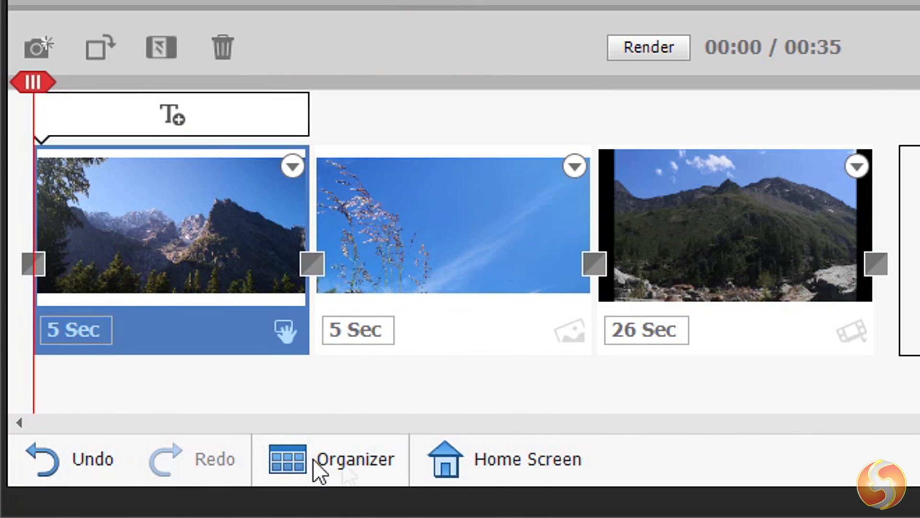
pyautogui.click(57, 461)
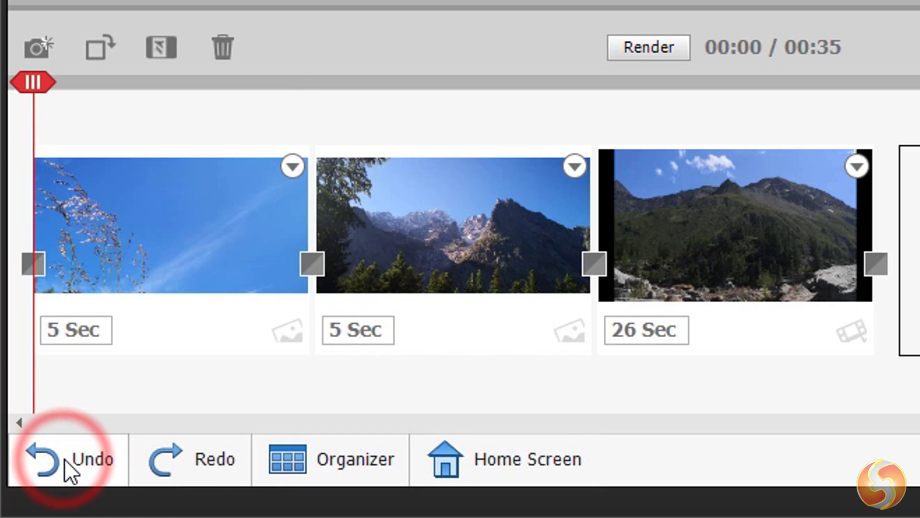
pyautogui.click(174, 467)
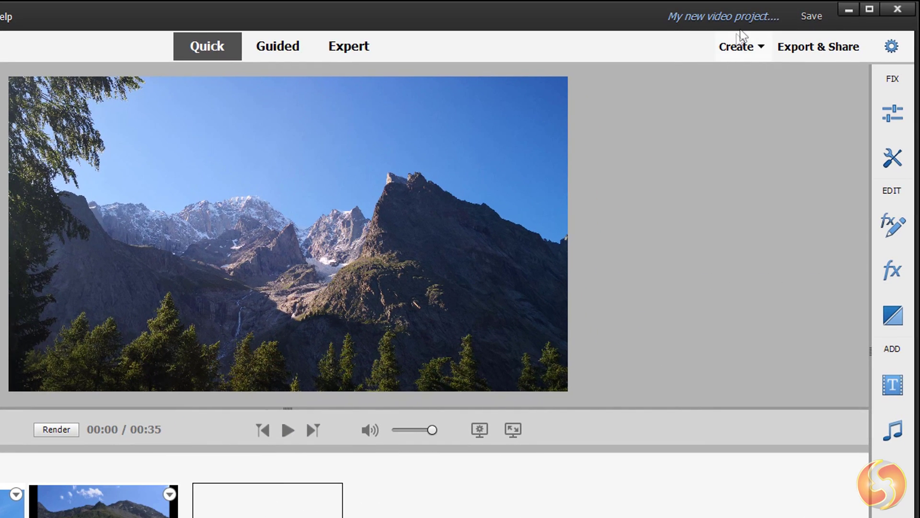
# Start a Pan and Zoom Instant Movie and expand its Speed and Intensity settings
pyautogui.click(748, 47)
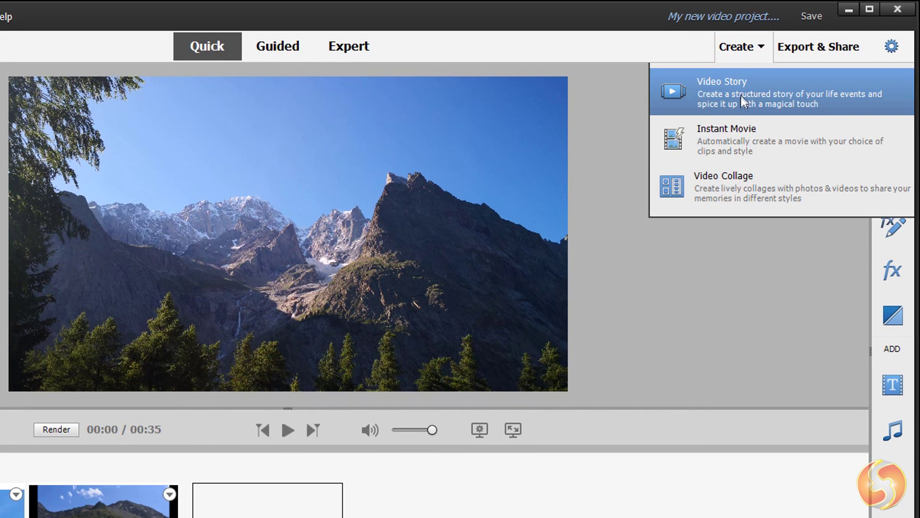
pyautogui.click(763, 130)
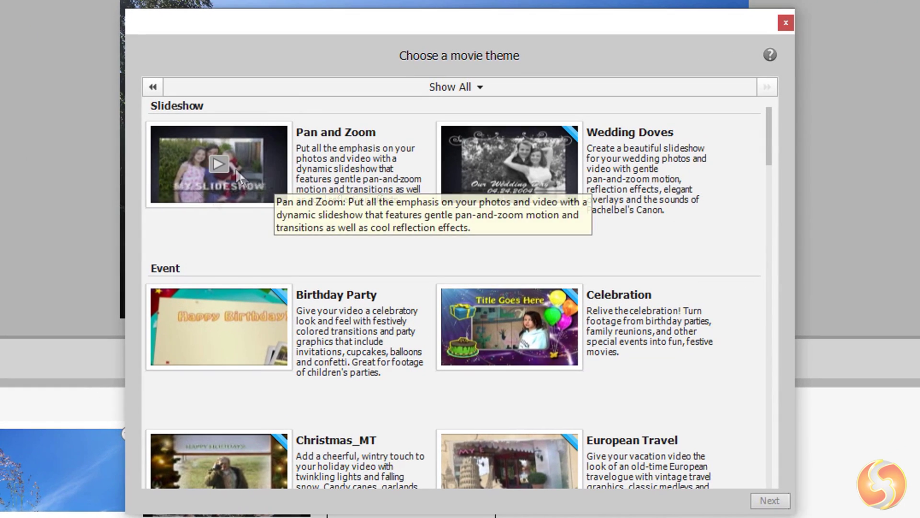
pyautogui.click(235, 168)
pyautogui.click(770, 500)
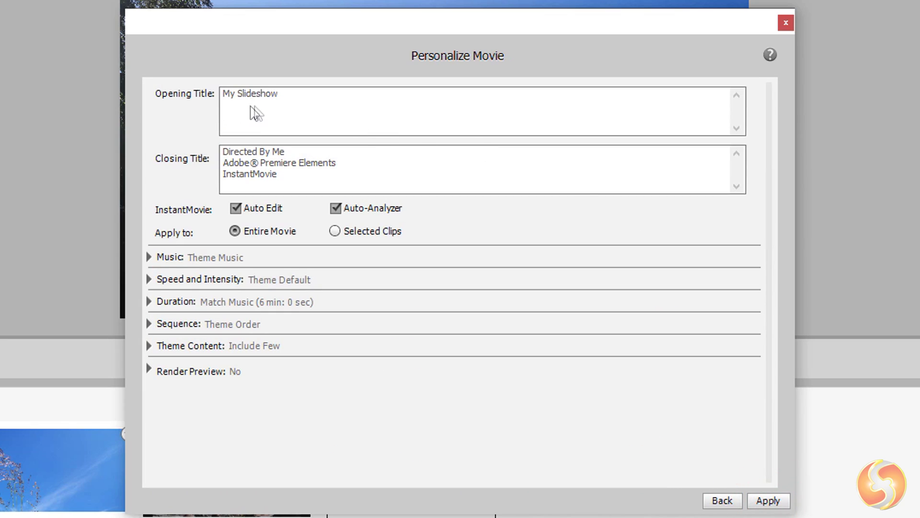
pyautogui.click(150, 258)
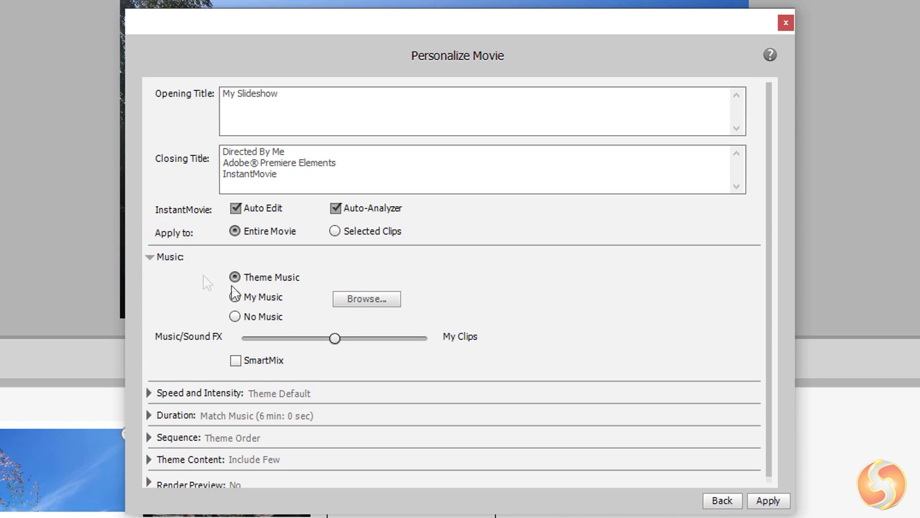
pyautogui.click(150, 258)
pyautogui.click(149, 278)
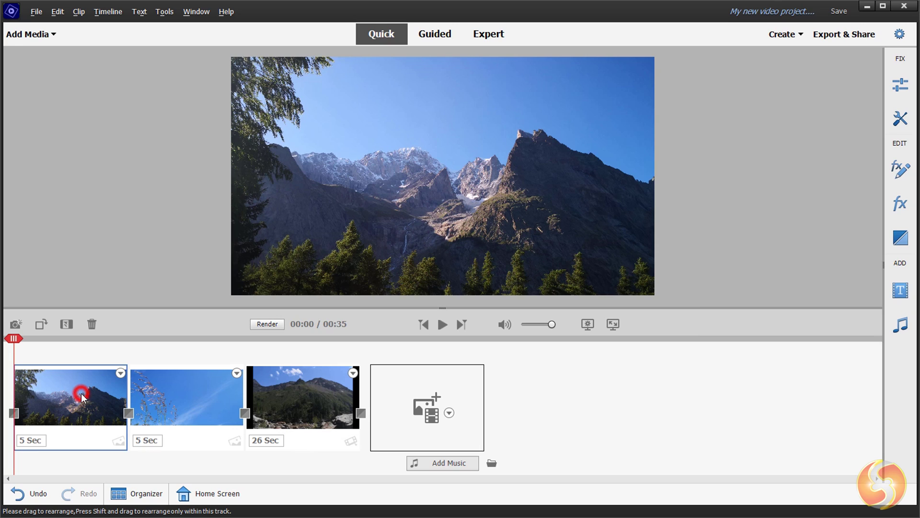
# Cut the mountain clip from first place and paste it at the timeline's end
pyautogui.click(83, 397)
pyautogui.click(168, 397)
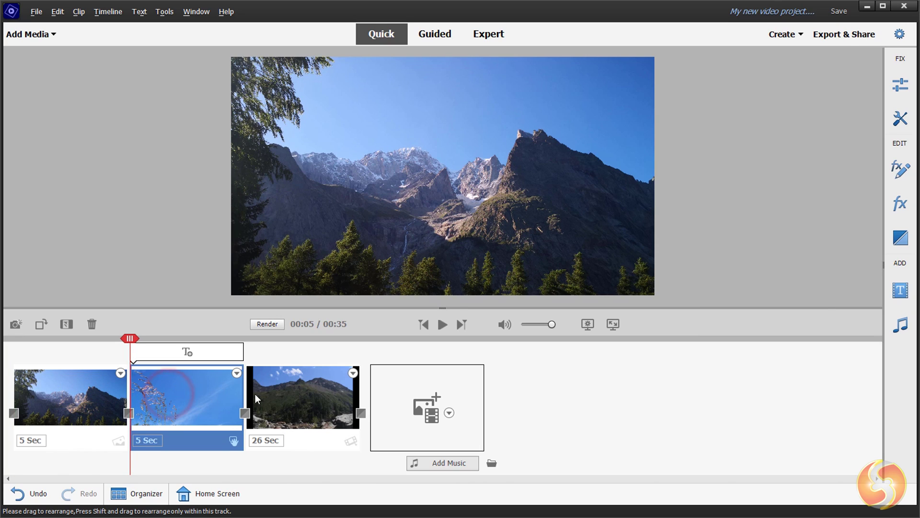
pyautogui.click(279, 393)
pyautogui.click(91, 393)
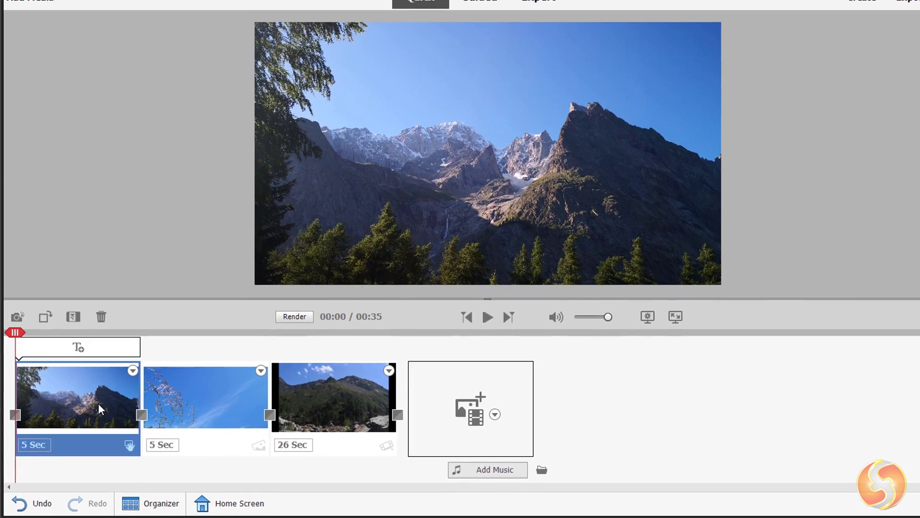
pyautogui.moveTo(104, 389); pyautogui.dragTo(412, 400)
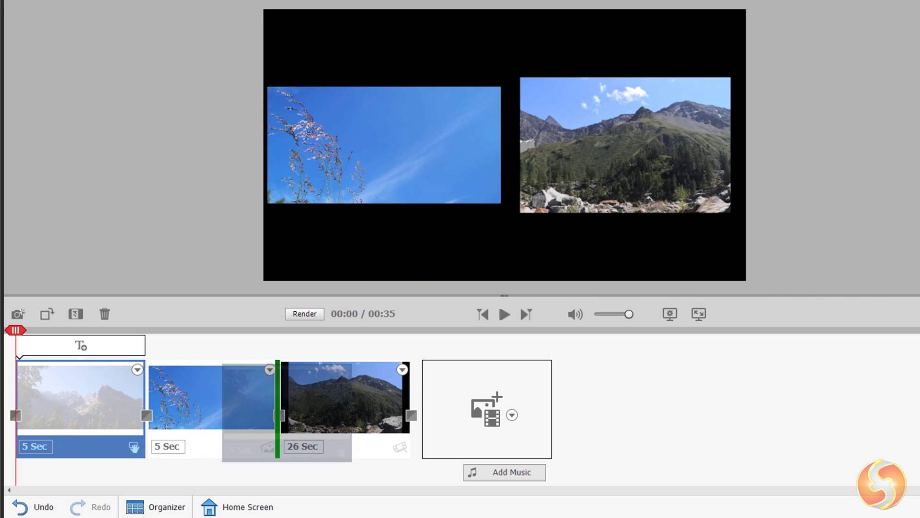
pyautogui.moveTo(345, 398); pyautogui.dragTo(76, 390)
pyautogui.rightClick(76, 390)
pyautogui.click(106, 399)
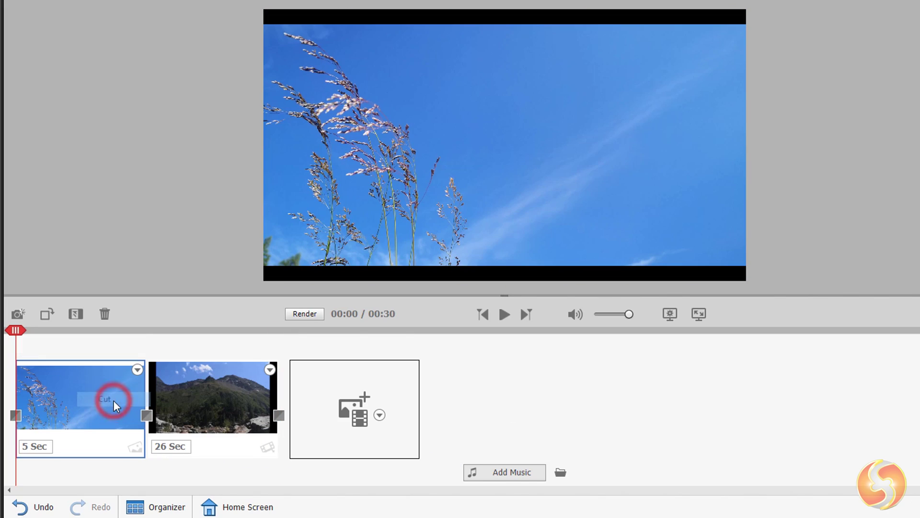
pyautogui.click(282, 388)
pyautogui.rightClick(283, 394)
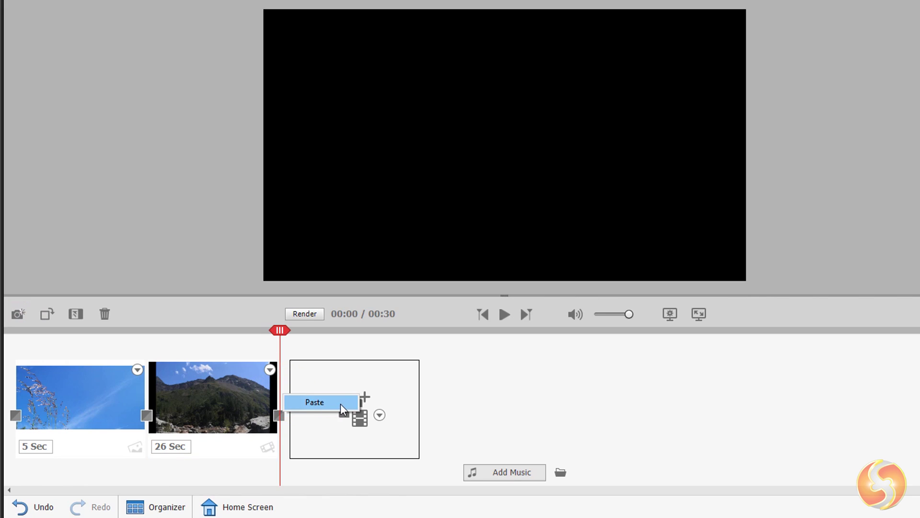
pyautogui.click(315, 402)
# Rotate the 26 Sec clip four quarter turns, auto-reframe it, then delete it
pyautogui.click(211, 398)
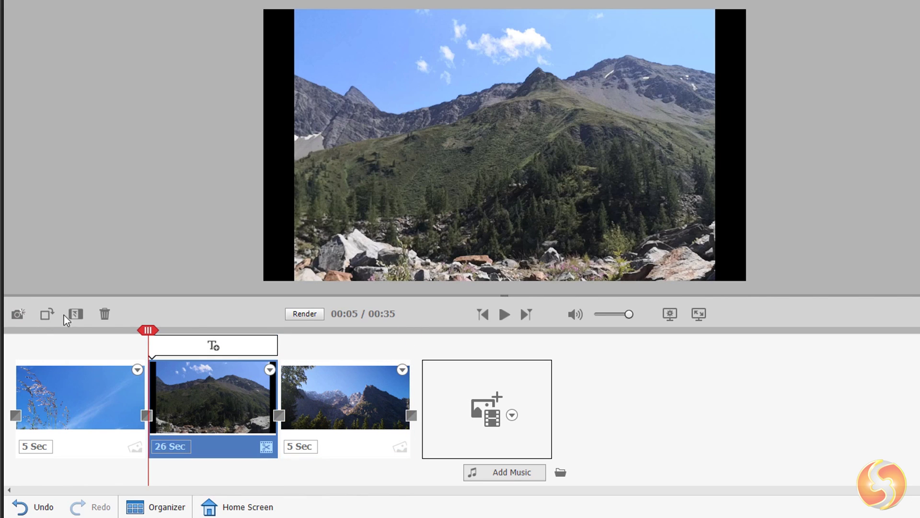
pyautogui.click(48, 314)
pyautogui.click(51, 315)
pyautogui.click(51, 315)
pyautogui.click(44, 313)
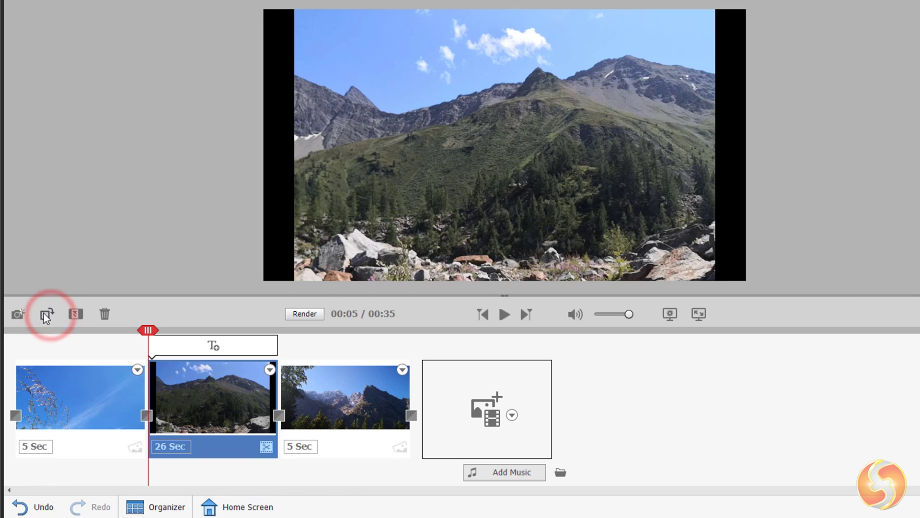
pyautogui.click(76, 314)
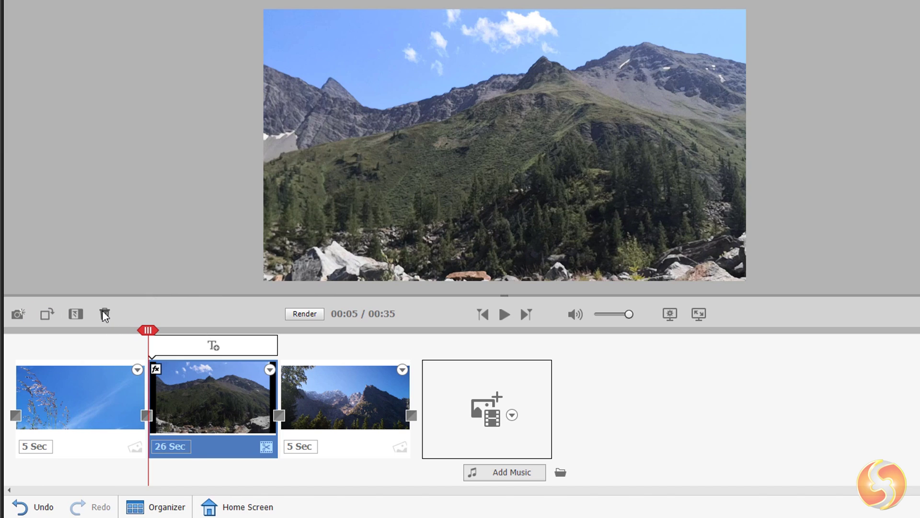
pyautogui.click(104, 315)
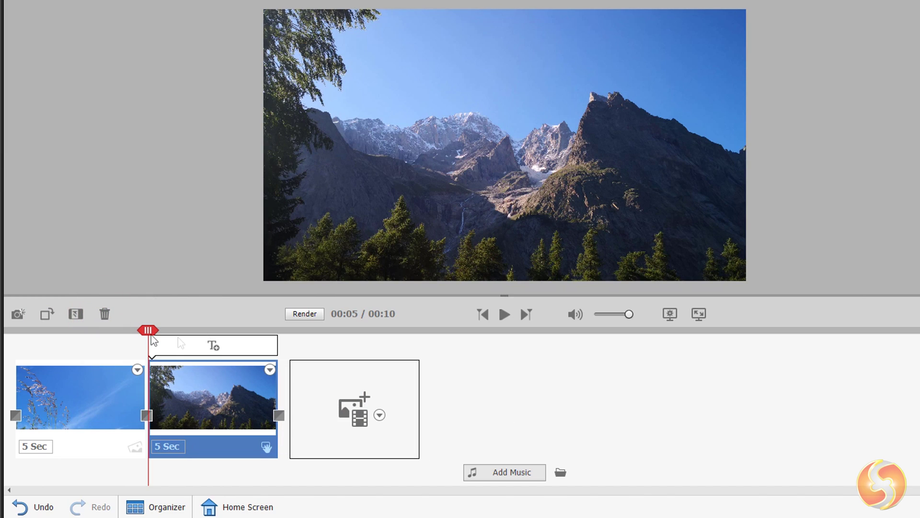
# Restore the deleted 26 Sec clip and adjust the last clip's duration
pyautogui.hotkey('ctrl', 'z')
pyautogui.click(307, 451)
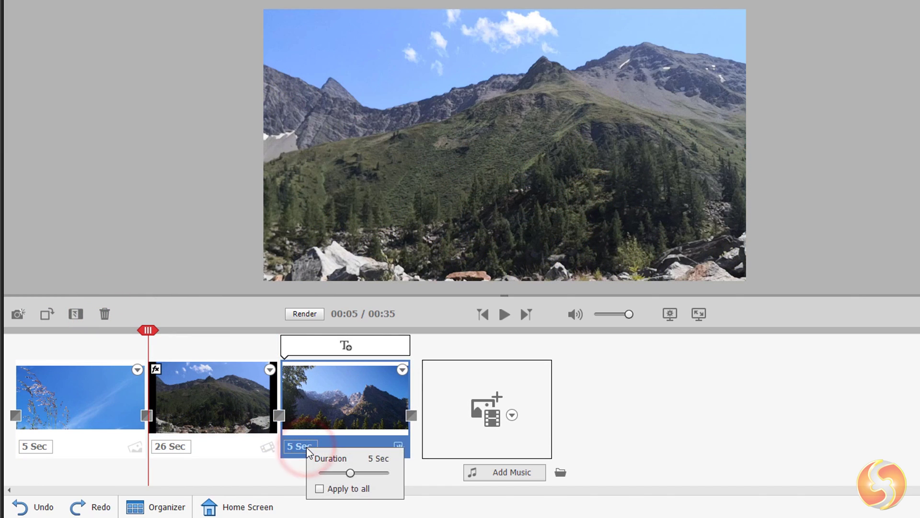
pyautogui.moveTo(350, 474); pyautogui.dragTo(370, 482)
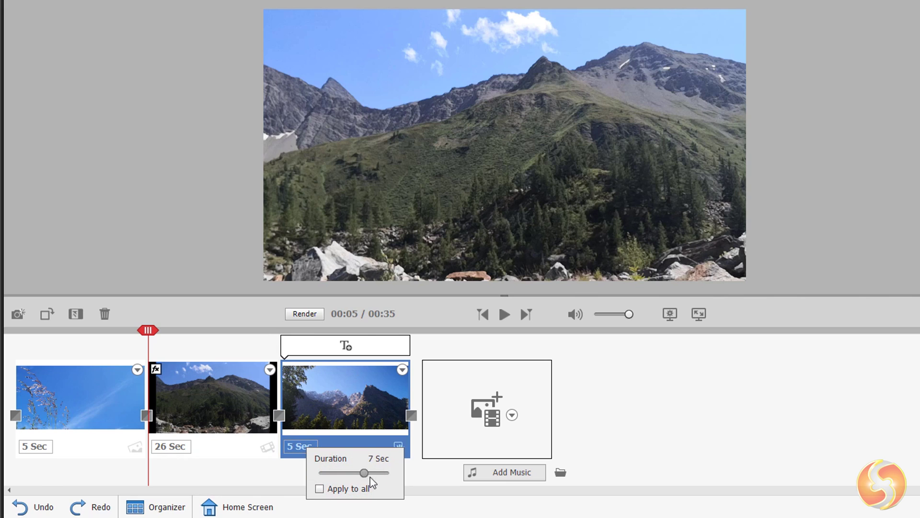
pyautogui.click(320, 405)
# Smart Trim the 26 Sec clip to keep two lengthened scenes and preview them
pyautogui.click(211, 393)
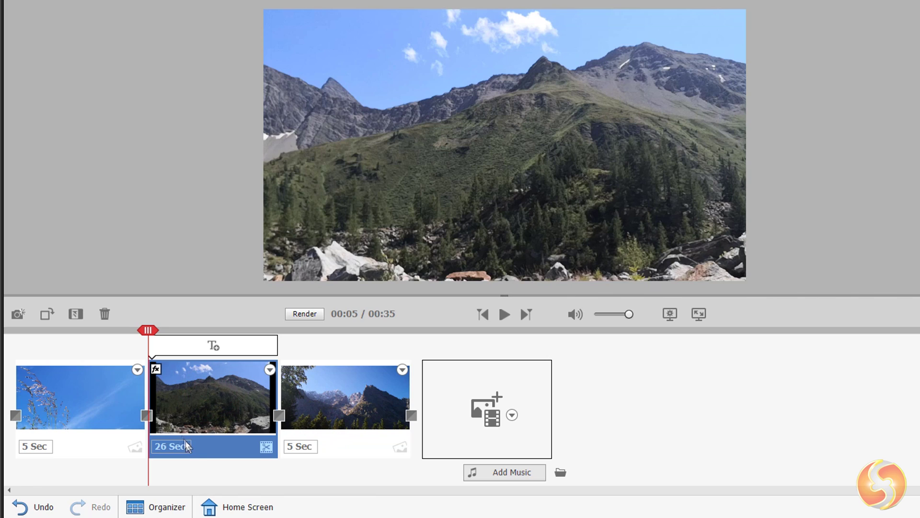
pyautogui.click(176, 448)
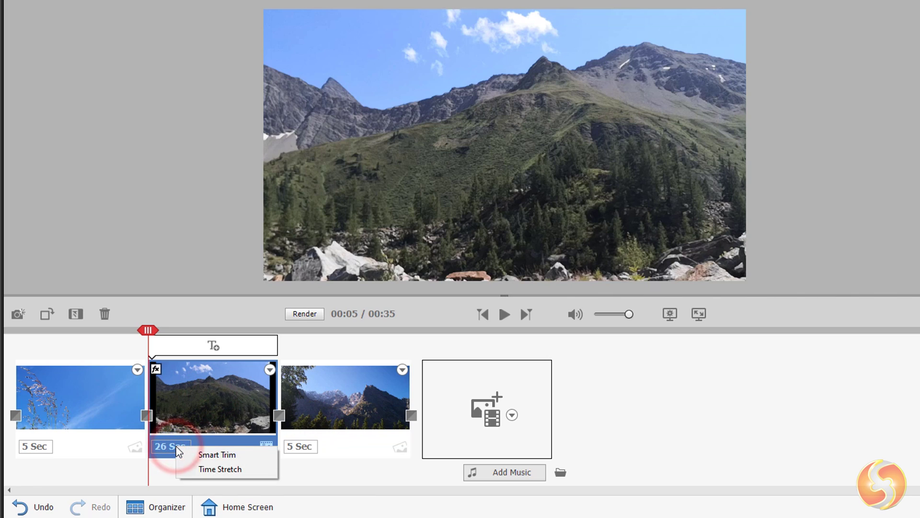
pyautogui.click(243, 456)
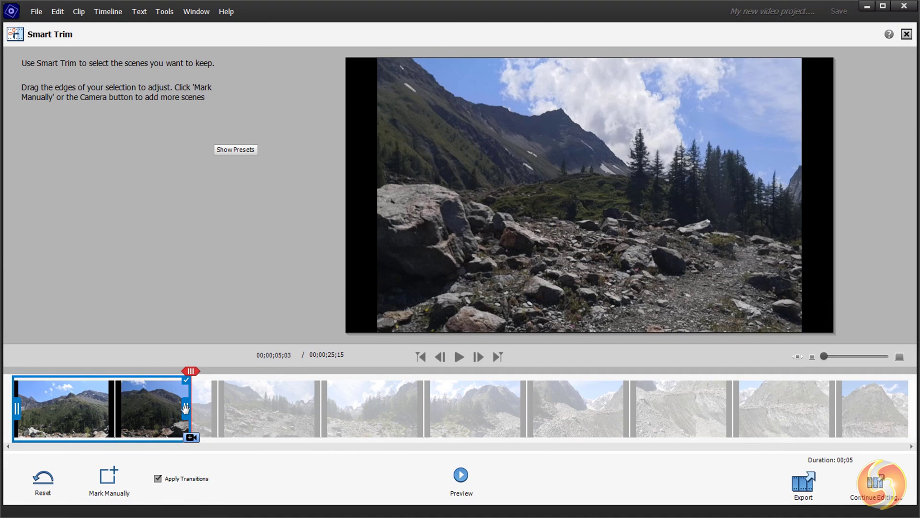
pyautogui.moveTo(187, 408); pyautogui.dragTo(209, 394)
pyautogui.click(199, 438)
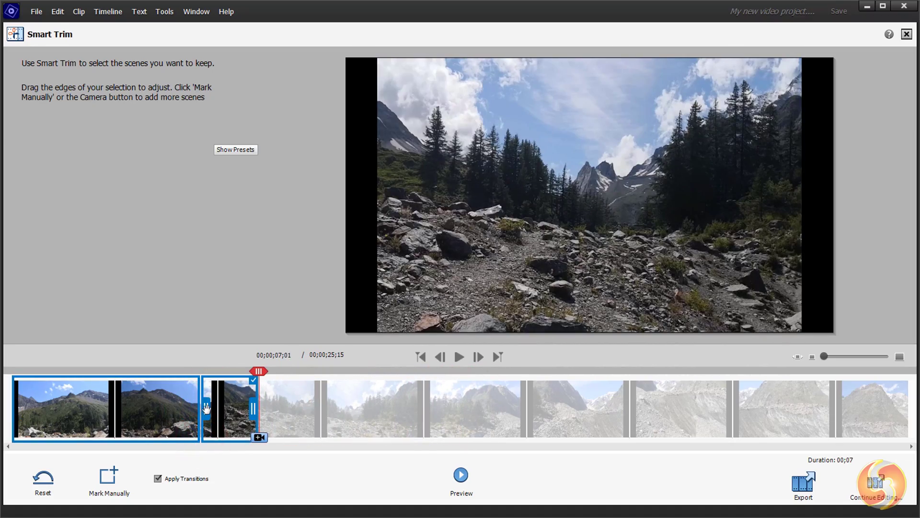
pyautogui.moveTo(253, 411); pyautogui.dragTo(394, 410)
pyautogui.moveTo(220, 411); pyautogui.dragTo(265, 414)
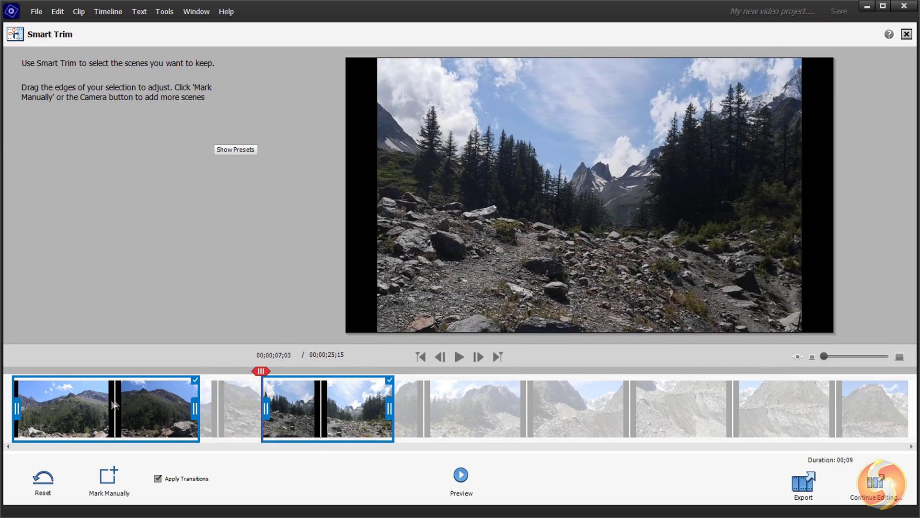
pyautogui.click(259, 371)
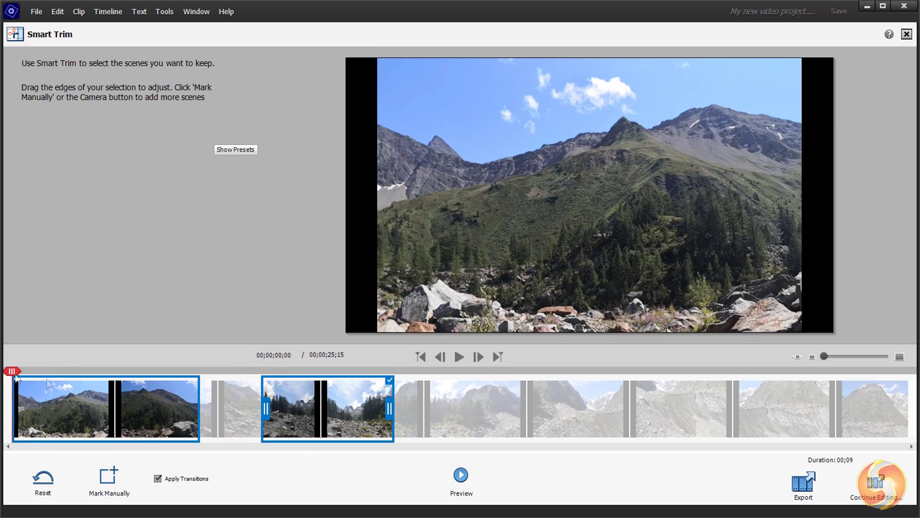
pyautogui.click(460, 476)
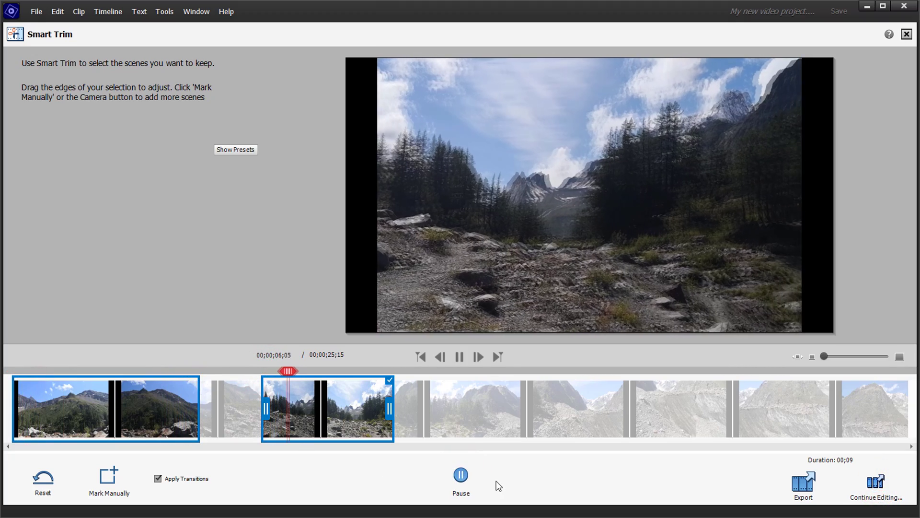
# Undo the second clip's trim and apply a new Time Stretch speed, then play it
pyautogui.click(877, 484)
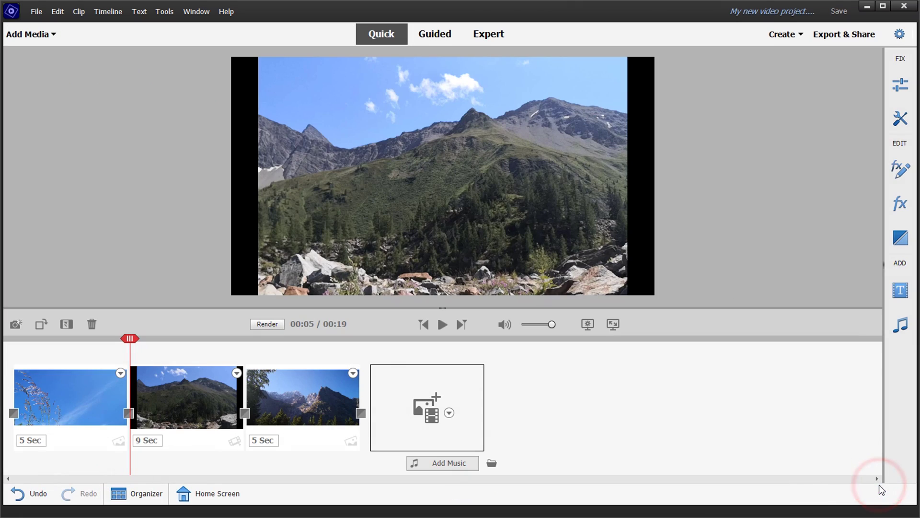
pyautogui.hotkey('ctrl', 'z')
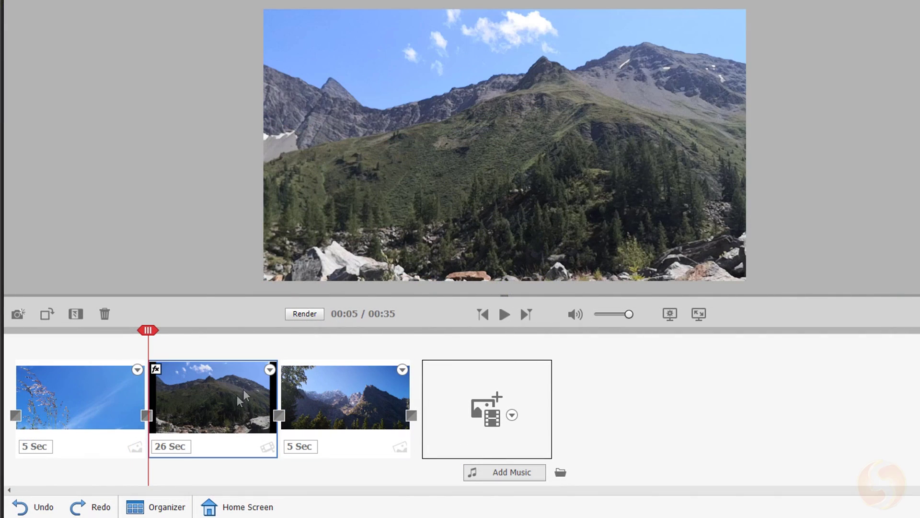
pyautogui.click(161, 443)
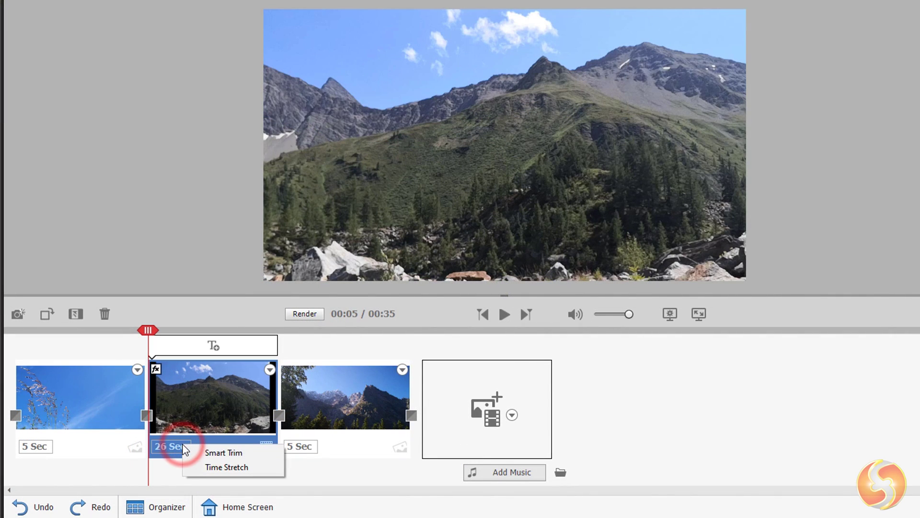
pyautogui.click(243, 468)
pyautogui.write('300')
pyautogui.click(512, 294)
pyautogui.click(505, 314)
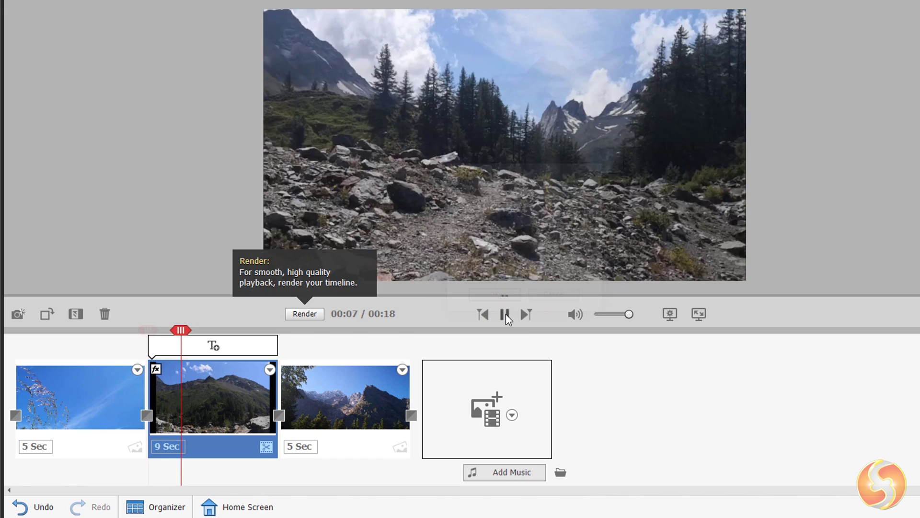
# Try a 50% speed, play the slowed clip, then cancel Time Stretch
pyautogui.write('50')
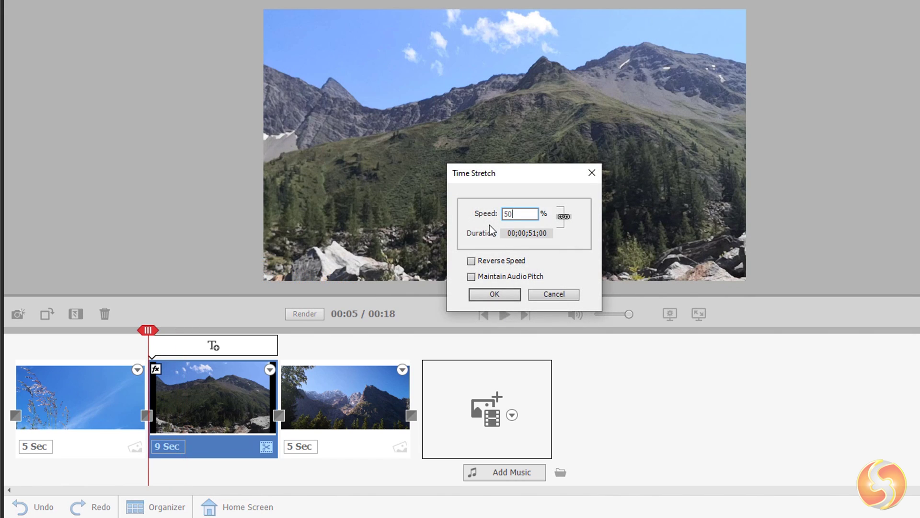
pyautogui.press('Return')
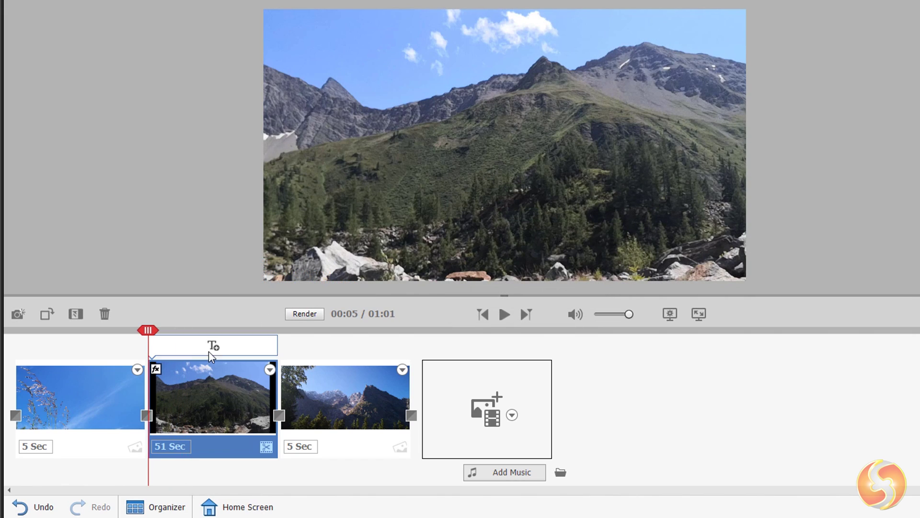
pyautogui.click(508, 314)
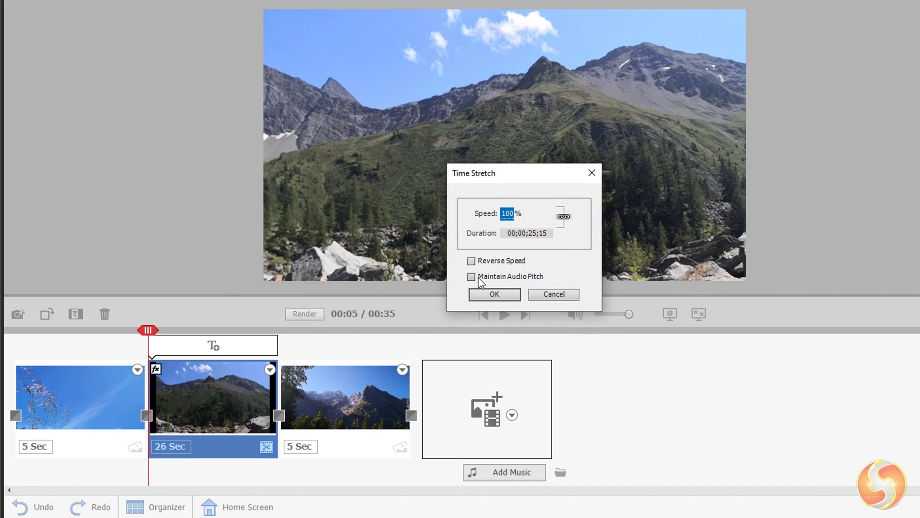
pyautogui.click(549, 294)
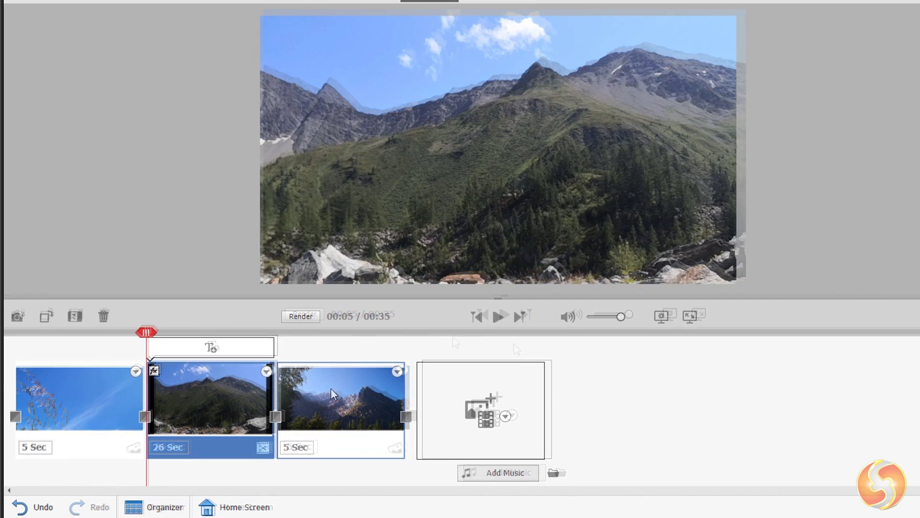
# Move, resize and rotate the grass image directly in the Monitor preview
pyautogui.click(331, 399)
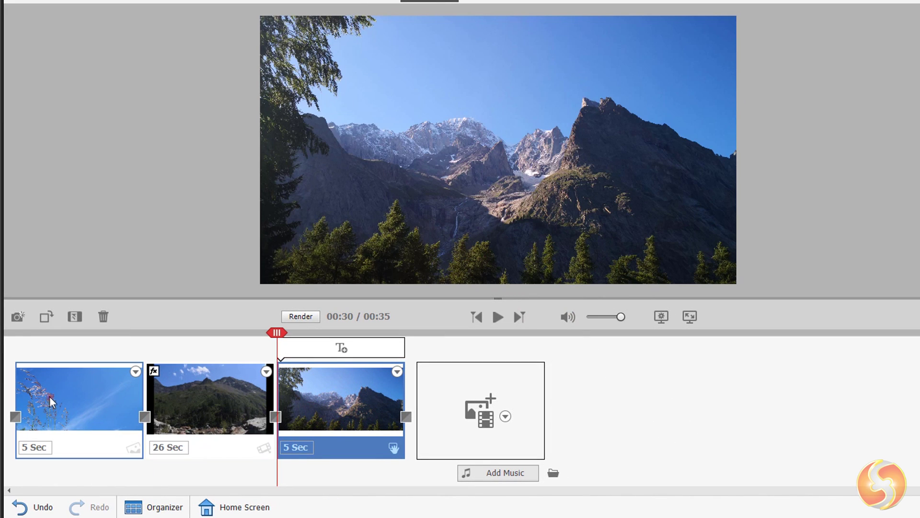
pyautogui.click(52, 402)
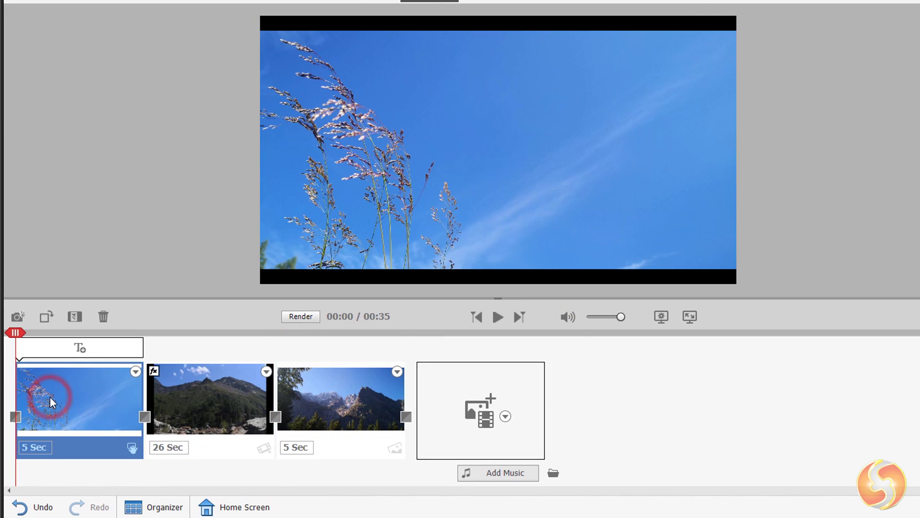
pyautogui.click(496, 148)
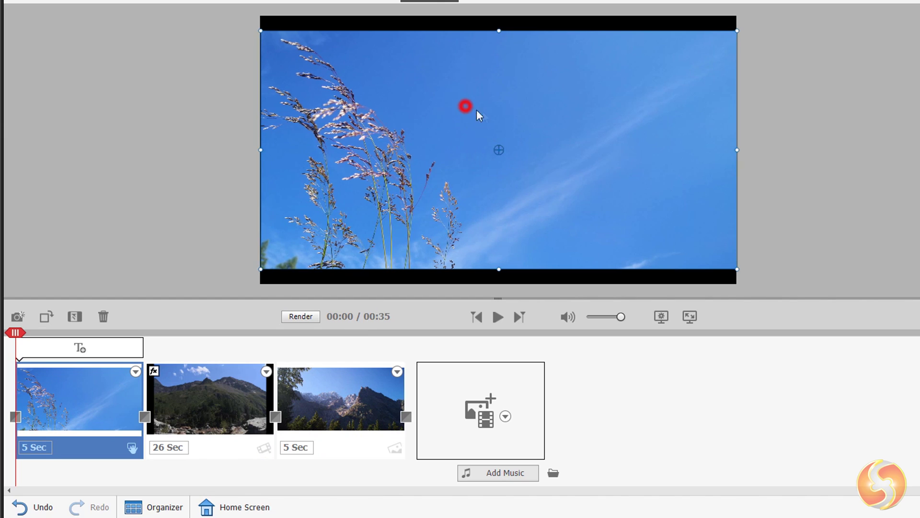
pyautogui.moveTo(465, 105)
pyautogui.mouseDown()
pyautogui.moveTo(446, 107)
pyautogui.moveTo(466, 106)
pyautogui.mouseUp()
pyautogui.moveTo(499, 29); pyautogui.dragTo(499, 56)
pyautogui.moveTo(305, 50)
pyautogui.mouseDown()
pyautogui.moveTo(294, 63)
pyautogui.moveTo(302, 35)
pyautogui.mouseUp()
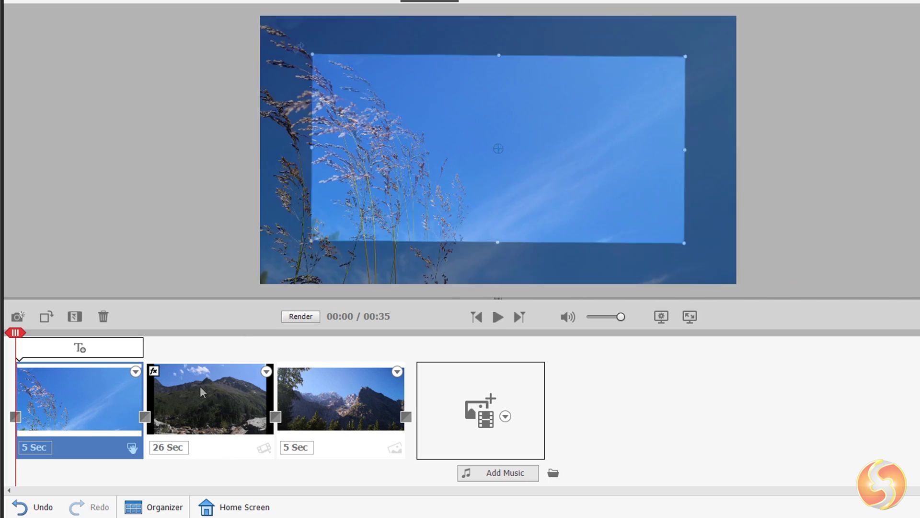
pyautogui.click(209, 414)
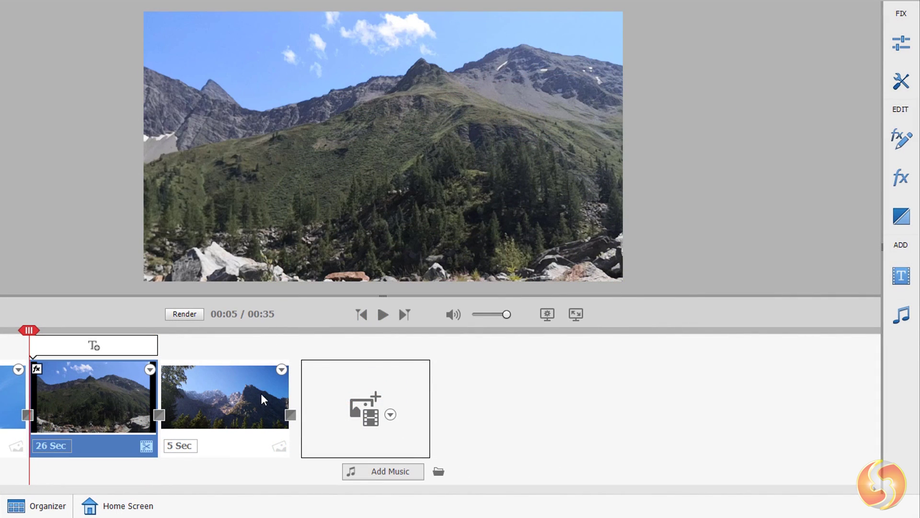
# Apply Auto Smart Tone to the last mountain clip from Smart Fix
pyautogui.click(262, 399)
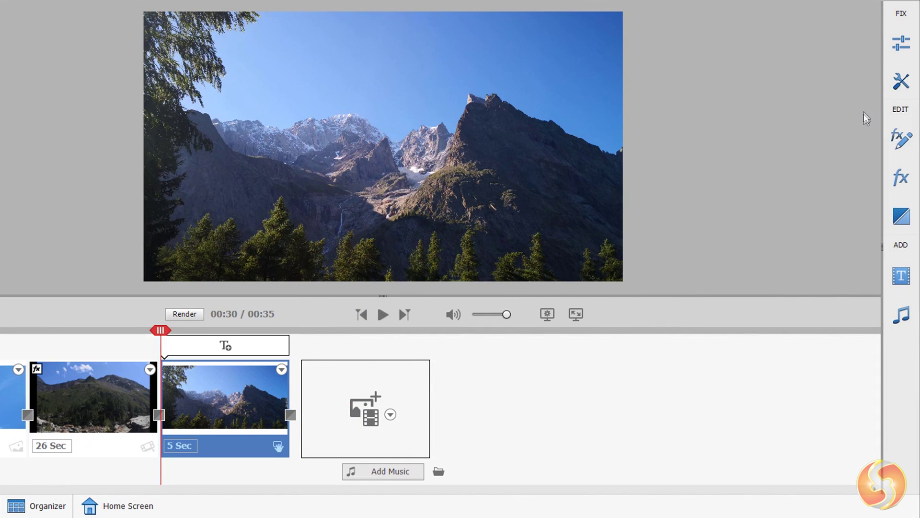
pyautogui.click(907, 47)
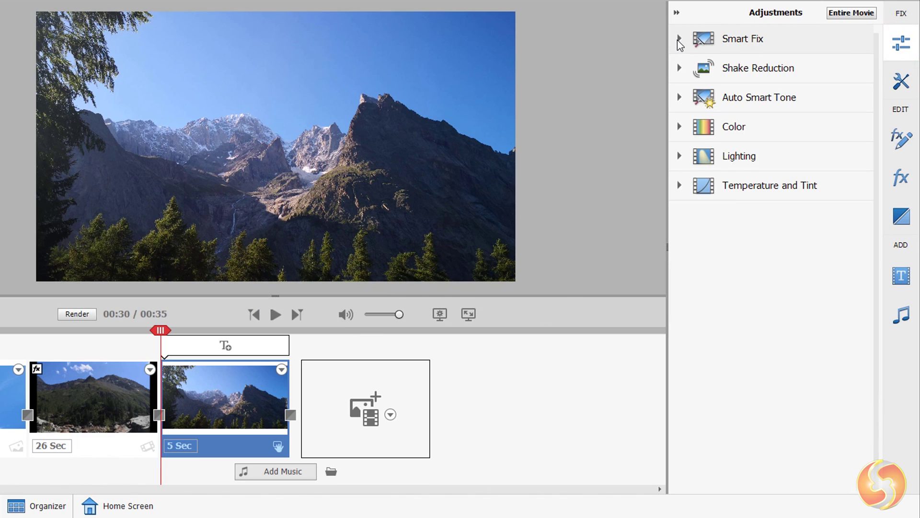
pyautogui.click(679, 41)
pyautogui.click(742, 127)
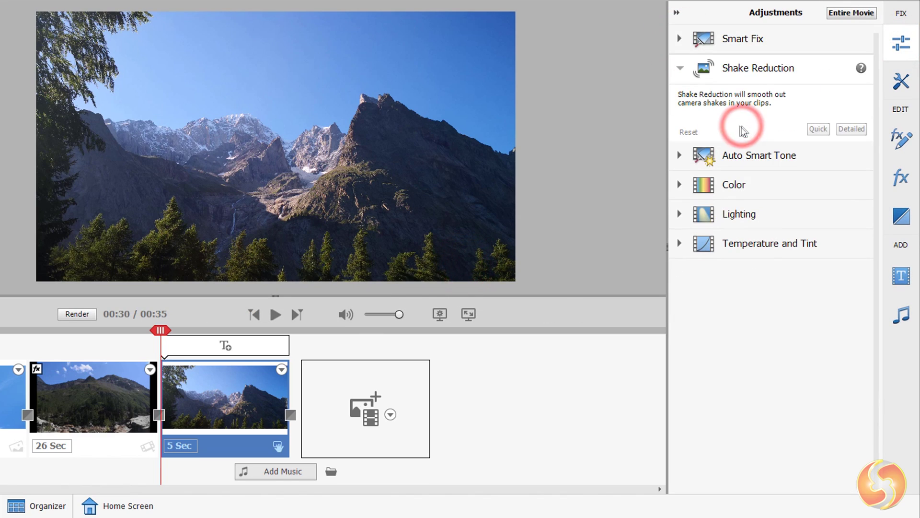
pyautogui.click(761, 155)
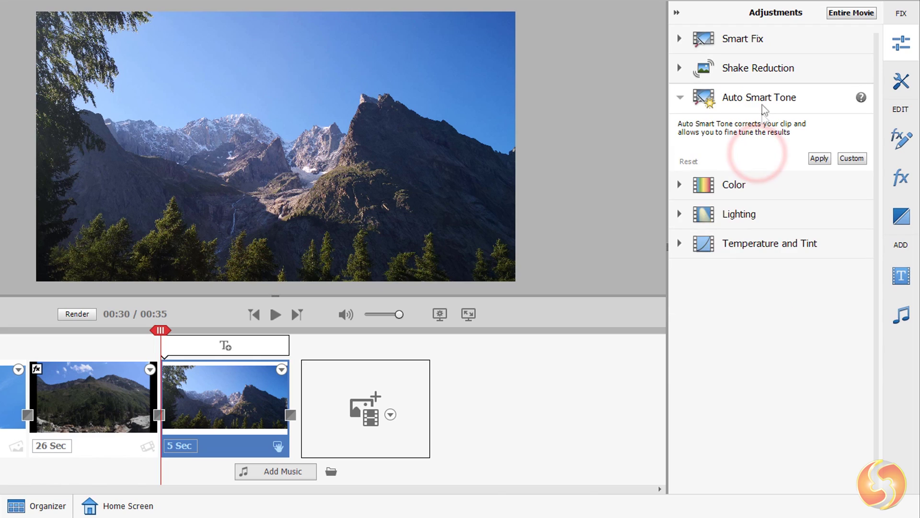
pyautogui.click(819, 158)
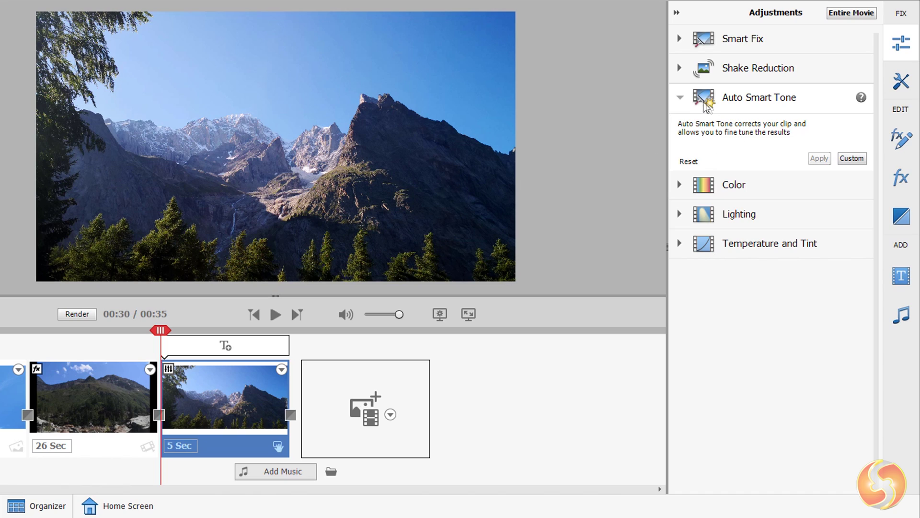
pyautogui.click(680, 98)
# Apply Color Lightness, Saturation and middle Vibrance presets to the clip
pyautogui.click(680, 126)
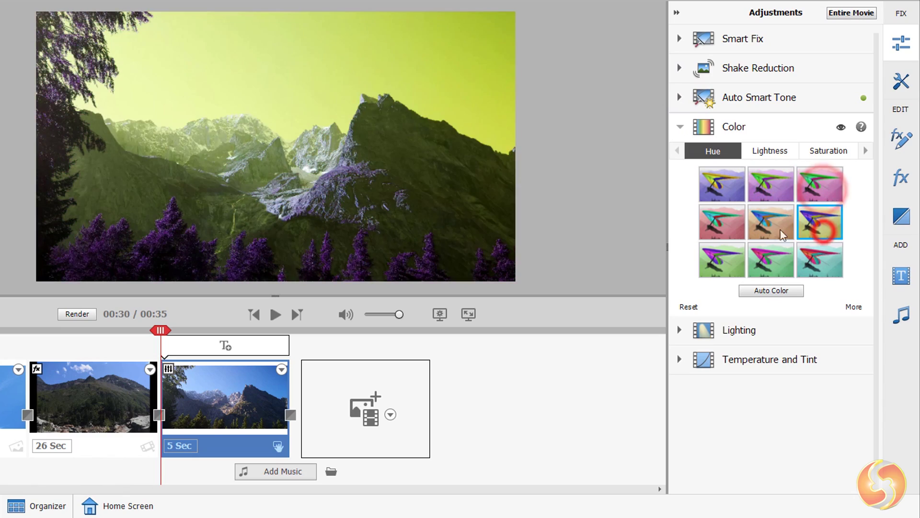
pyautogui.click(776, 152)
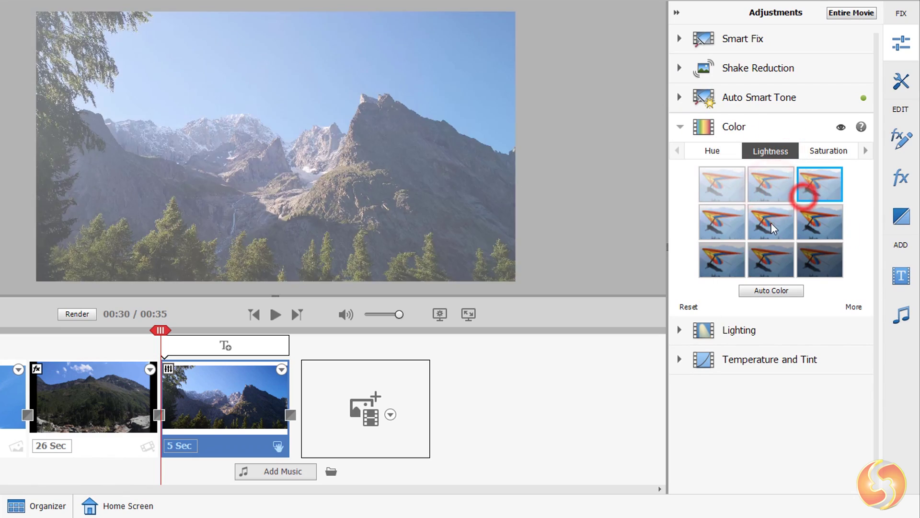
pyautogui.click(771, 258)
pyautogui.click(810, 151)
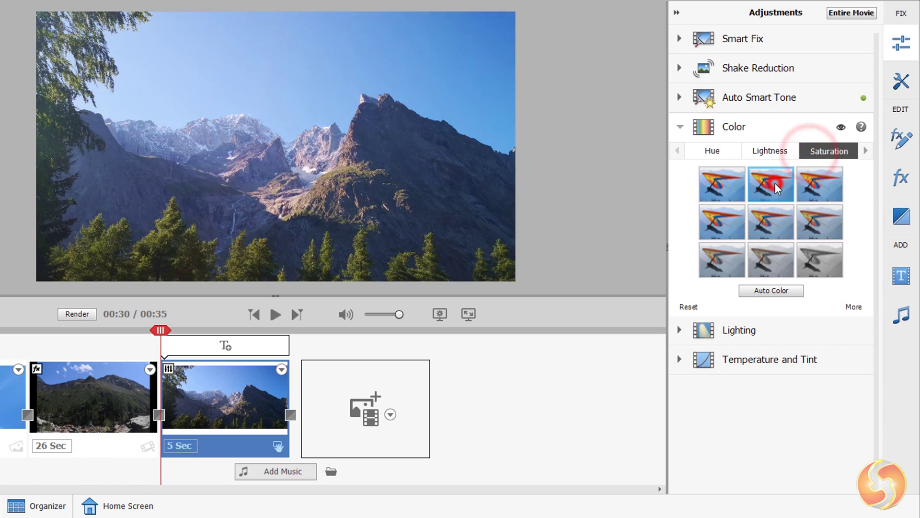
pyautogui.click(723, 219)
pyautogui.click(866, 151)
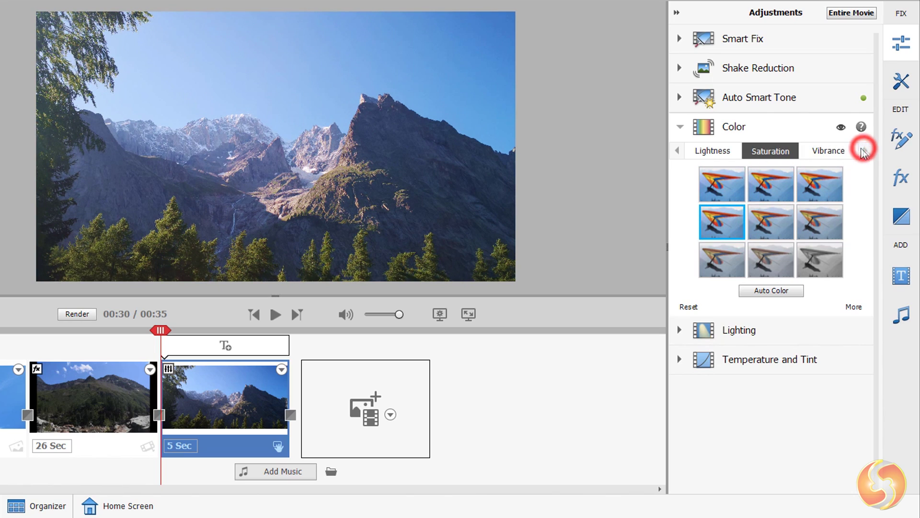
pyautogui.click(829, 150)
pyautogui.click(772, 183)
pyautogui.click(819, 183)
pyautogui.click(771, 221)
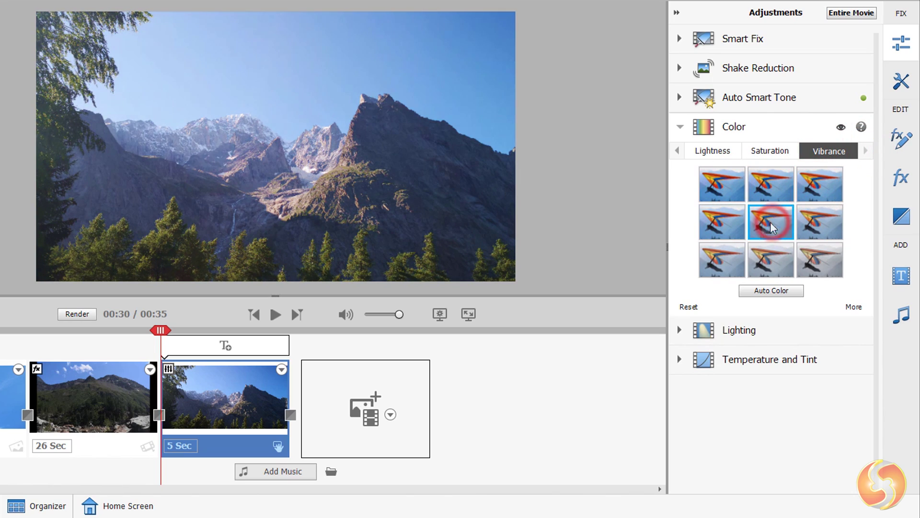
pyautogui.click(680, 126)
# Apply Lighting Contrast and brighter Exposure presets to the clip
pyautogui.click(679, 156)
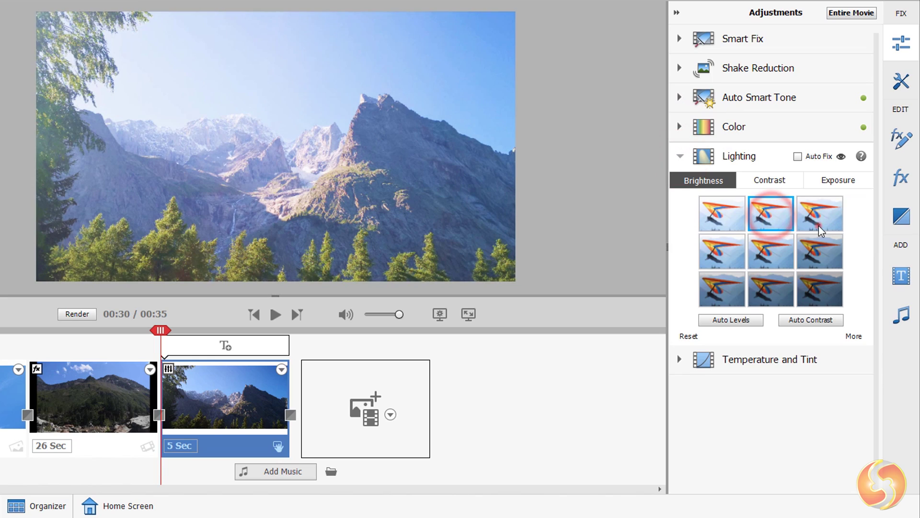
pyautogui.click(777, 182)
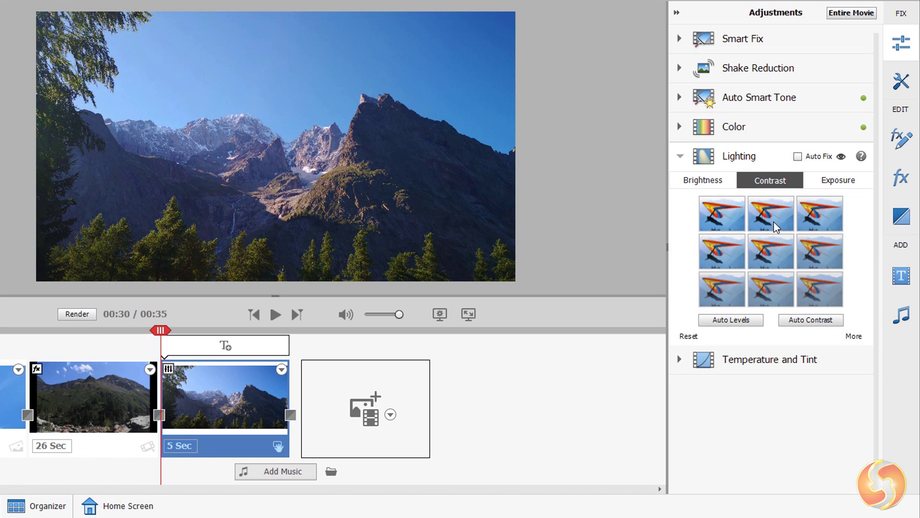
pyautogui.click(769, 229)
pyautogui.click(732, 261)
pyautogui.click(830, 180)
pyautogui.click(735, 214)
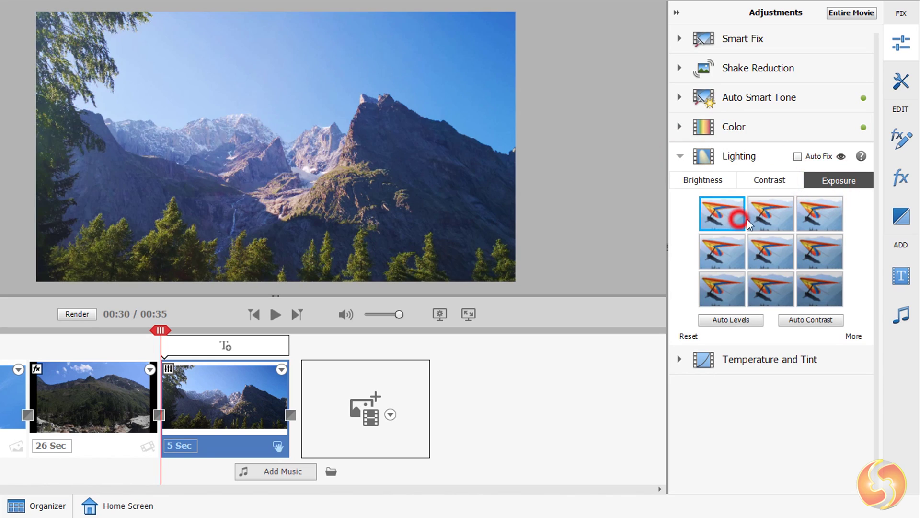
pyautogui.click(762, 252)
# Try a series of warm, neutral and cool Temperature and Tint presets on the 5 Sec clip
pyautogui.click(680, 156)
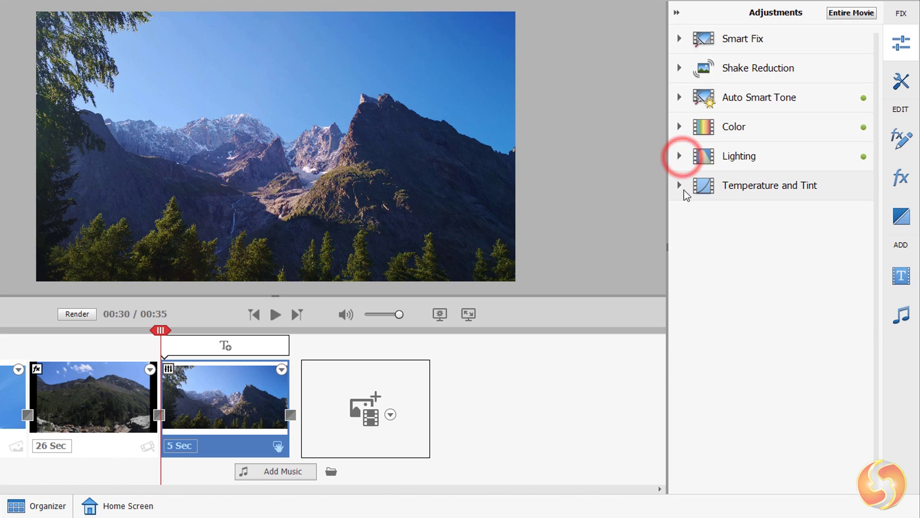
pyautogui.click(679, 186)
pyautogui.click(725, 248)
pyautogui.click(768, 286)
pyautogui.click(737, 316)
pyautogui.click(775, 320)
pyautogui.click(812, 287)
pyautogui.click(728, 245)
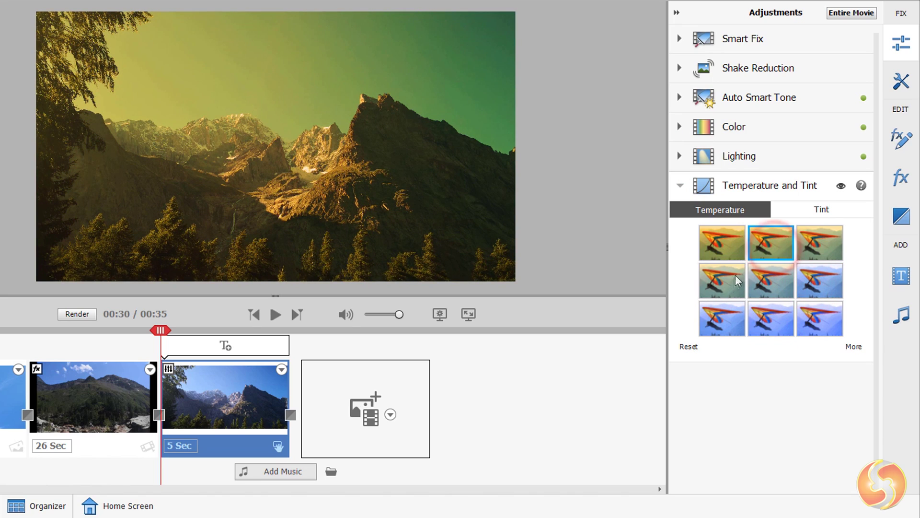
pyautogui.click(781, 285)
pyautogui.click(777, 319)
pyautogui.click(838, 320)
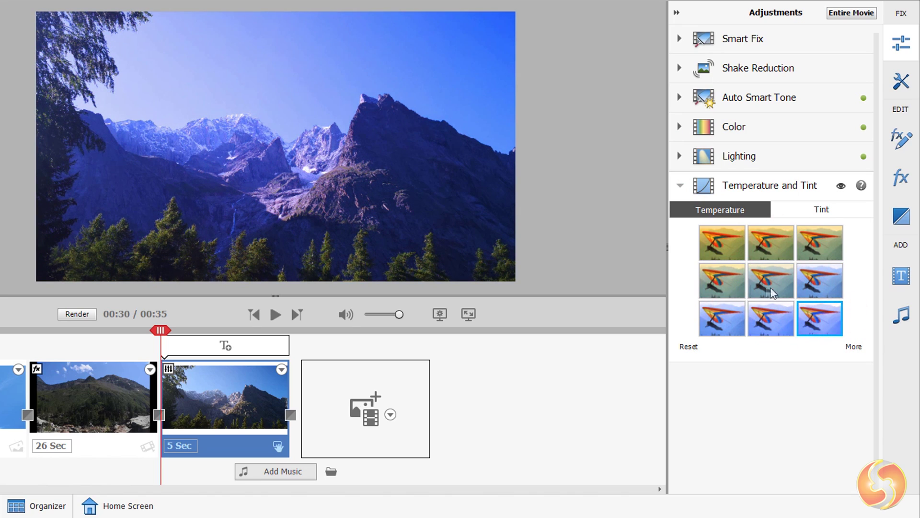
pyautogui.click(730, 284)
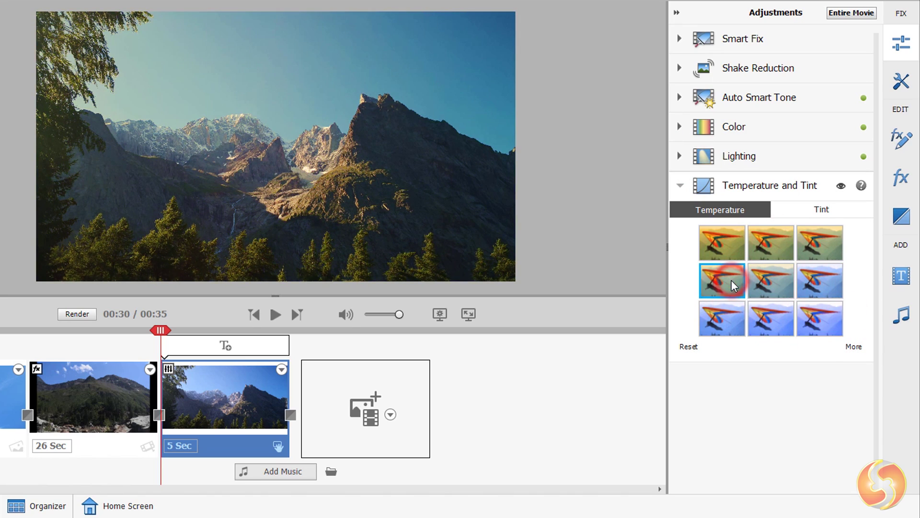
# Reset temperature and tint, then drag the fine Temperature control up to 50
pyautogui.click(856, 347)
pyautogui.moveTo(801, 366)
pyautogui.mouseDown()
pyautogui.moveTo(722, 367)
pyautogui.moveTo(803, 366)
pyautogui.mouseUp()
pyautogui.moveTo(772, 394); pyautogui.dragTo(825, 400)
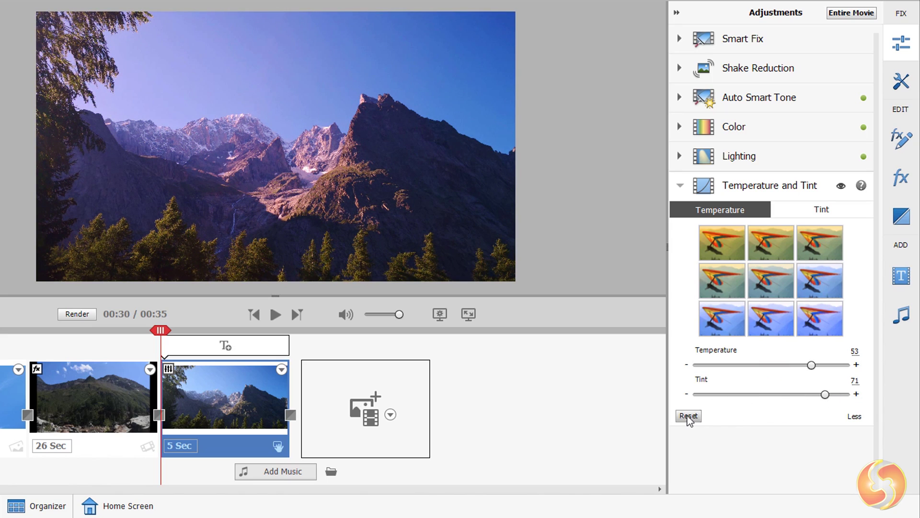
pyautogui.click(688, 416)
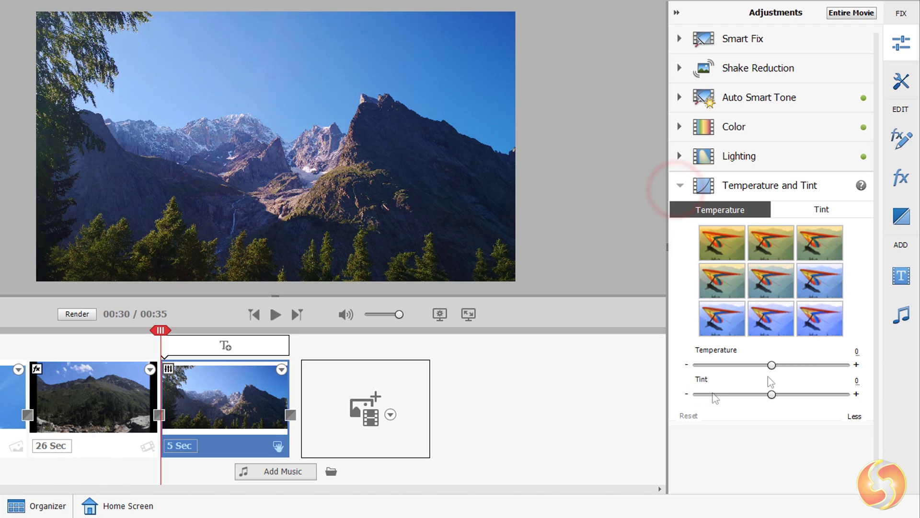
pyautogui.moveTo(772, 365); pyautogui.dragTo(813, 368)
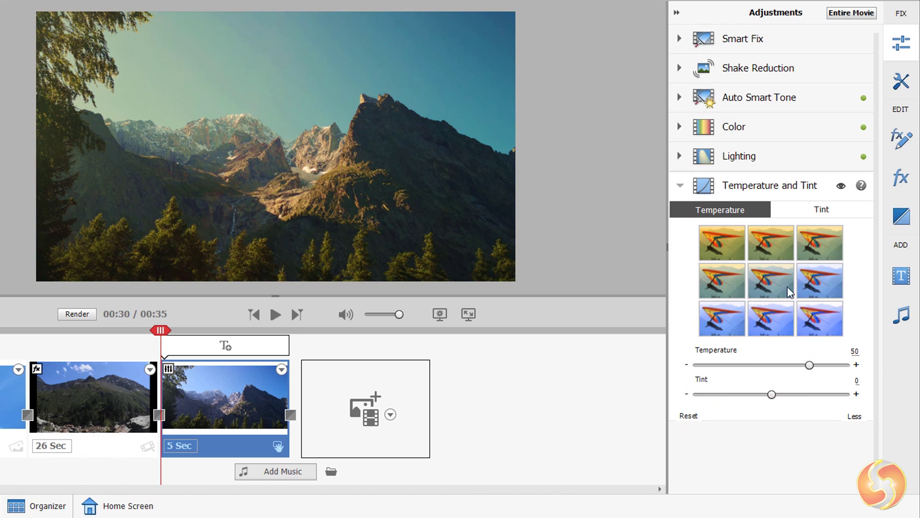
# Toggle the Temperature and Tint adjustment on and off to compare, leaving it hidden
pyautogui.click(682, 185)
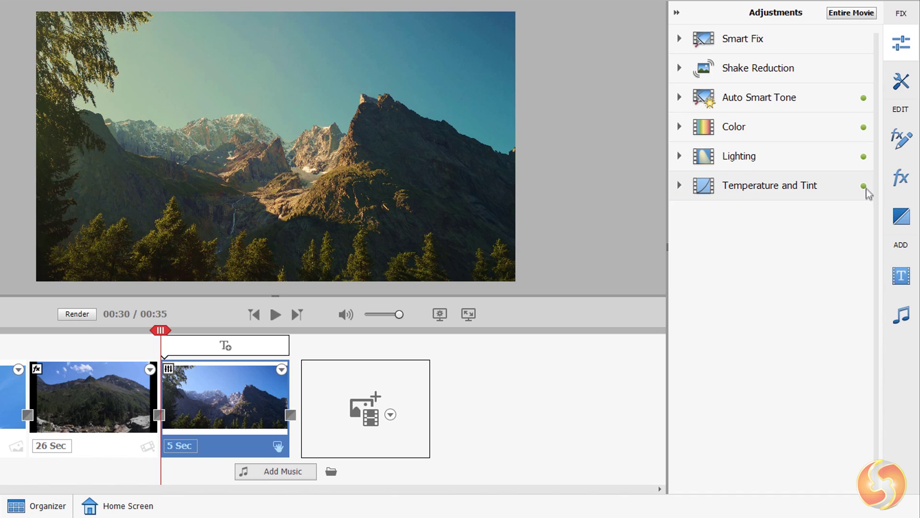
pyautogui.click(680, 185)
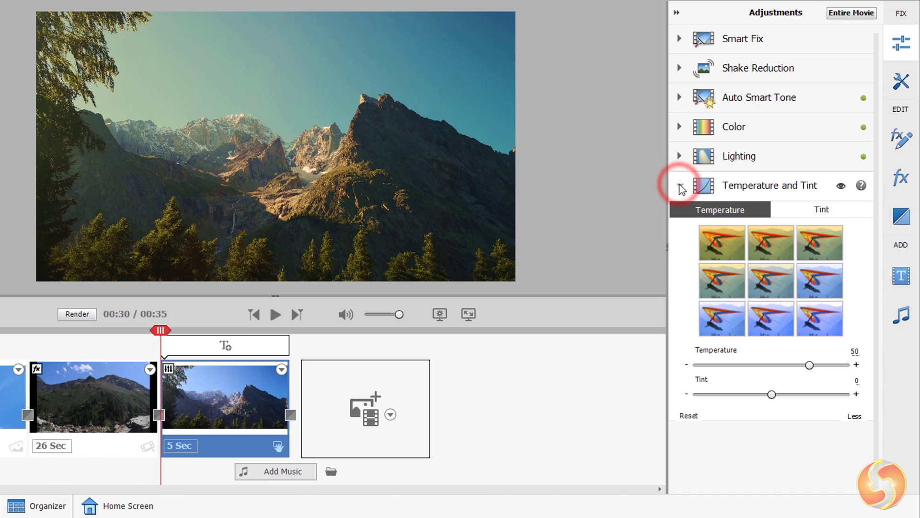
pyautogui.click(842, 187)
pyautogui.click(841, 187)
pyautogui.click(841, 187)
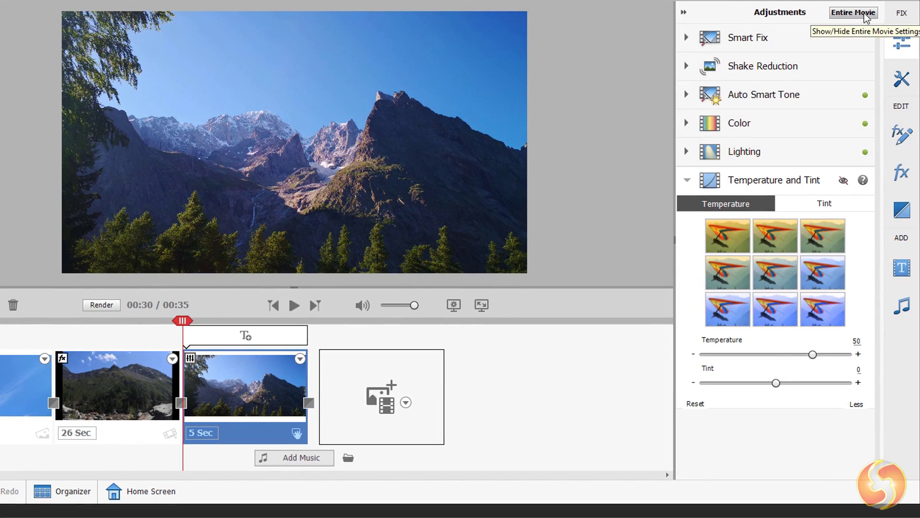
# Apply the first Temperature preset to the entire movie, preview a frame and show the editing tools
pyautogui.click(866, 17)
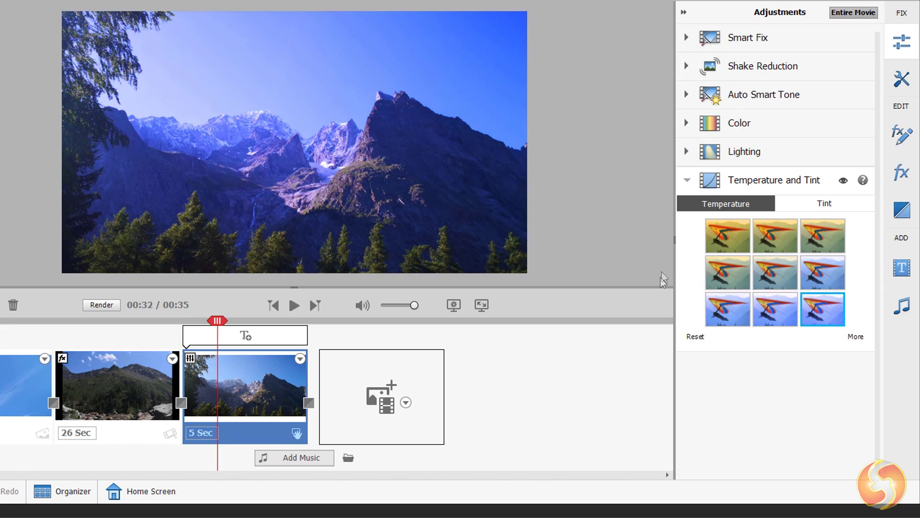
pyautogui.click(740, 248)
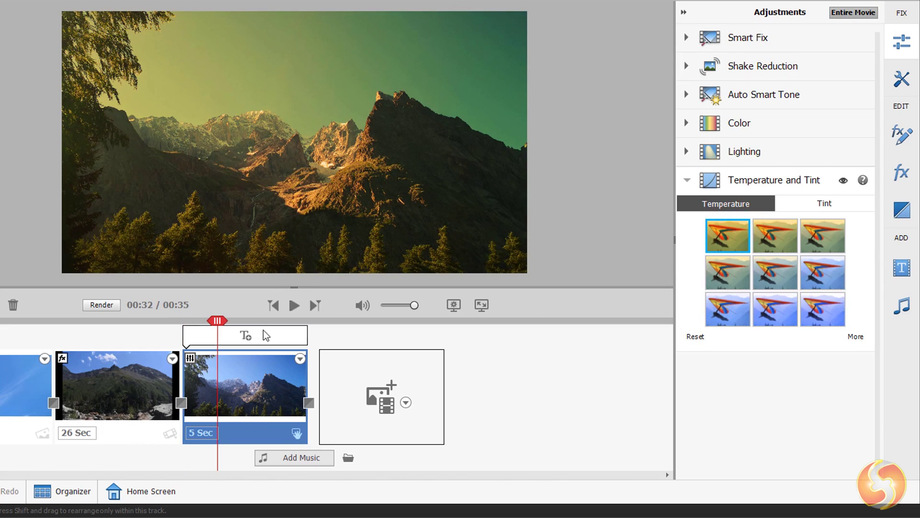
pyautogui.moveTo(218, 320)
pyautogui.mouseDown()
pyautogui.moveTo(14, 328)
pyautogui.moveTo(211, 331)
pyautogui.mouseUp()
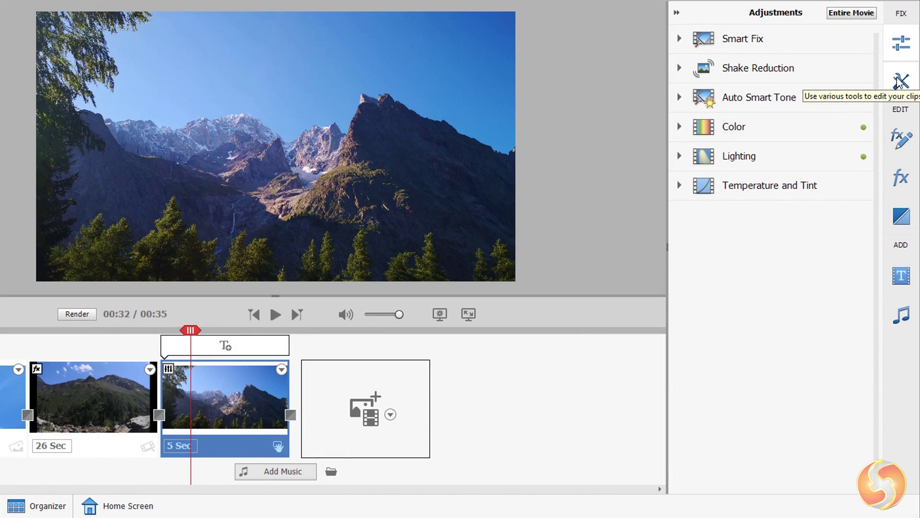
pyautogui.click(901, 81)
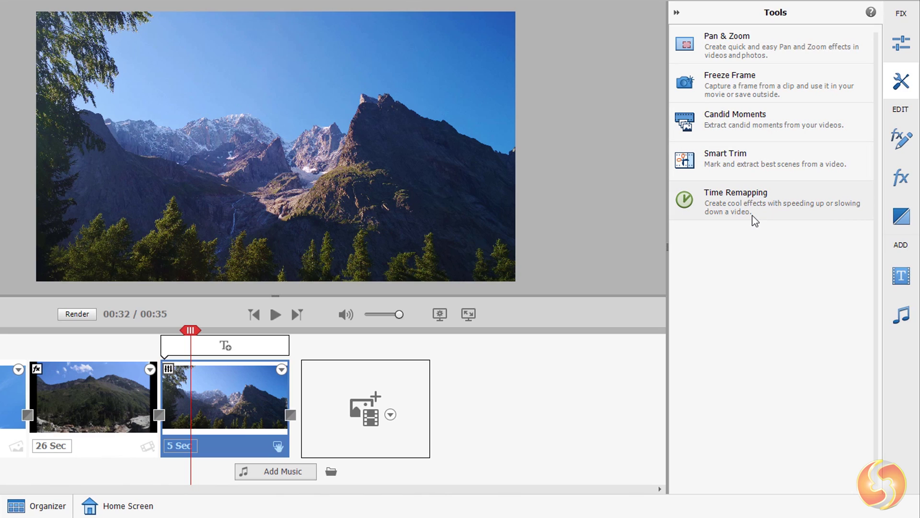
# Set the clip's Motion position to about 1878, scale to 114.3 and rotation to 0
pyautogui.click(903, 139)
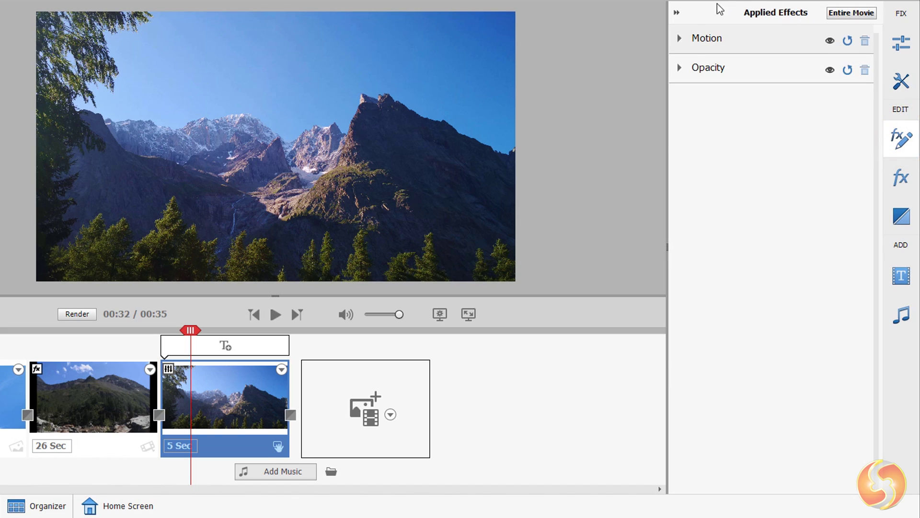
pyautogui.click(680, 38)
pyautogui.click(770, 61)
pyautogui.moveTo(770, 61)
pyautogui.mouseDown()
pyautogui.moveTo(812, 61)
pyautogui.moveTo(746, 61)
pyautogui.moveTo(778, 62)
pyautogui.mouseUp()
pyautogui.moveTo(738, 89)
pyautogui.mouseDown()
pyautogui.moveTo(721, 90)
pyautogui.moveTo(741, 89)
pyautogui.mouseUp()
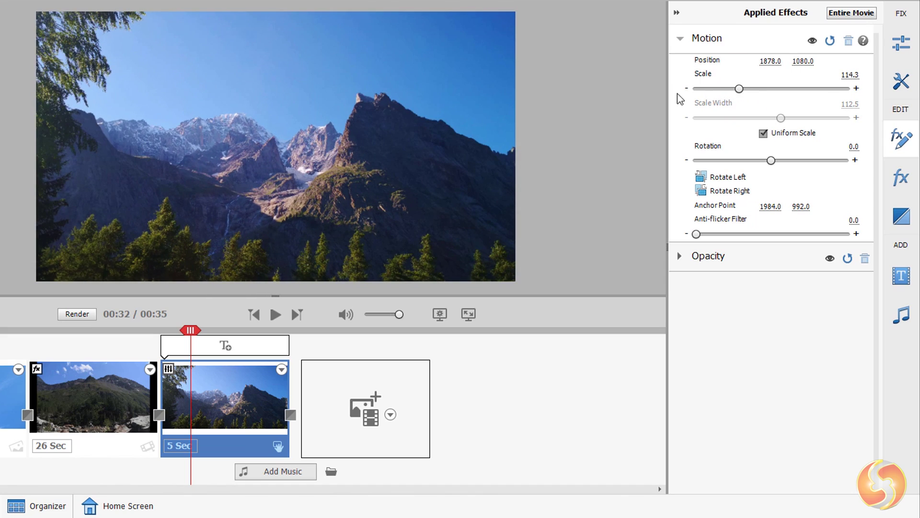
pyautogui.moveTo(771, 160); pyautogui.dragTo(770, 161)
pyautogui.click(850, 146)
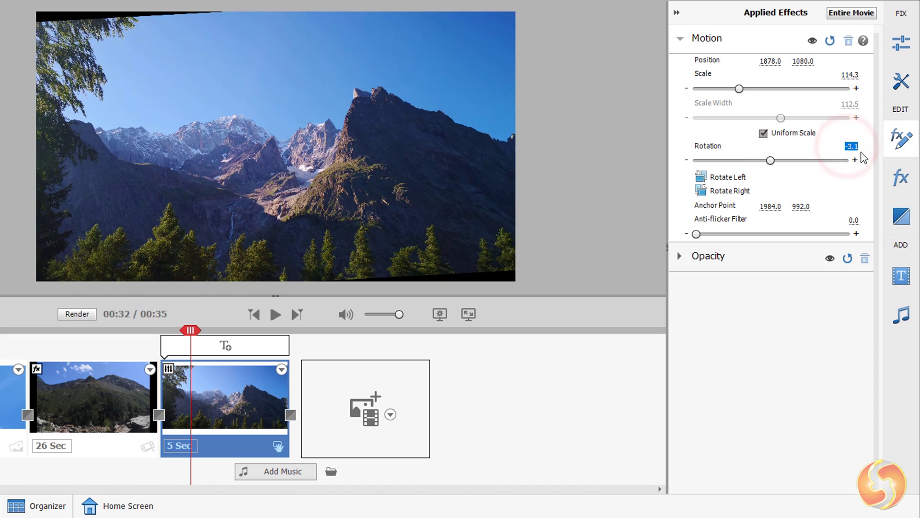
pyautogui.press('Return')
pyautogui.click(681, 39)
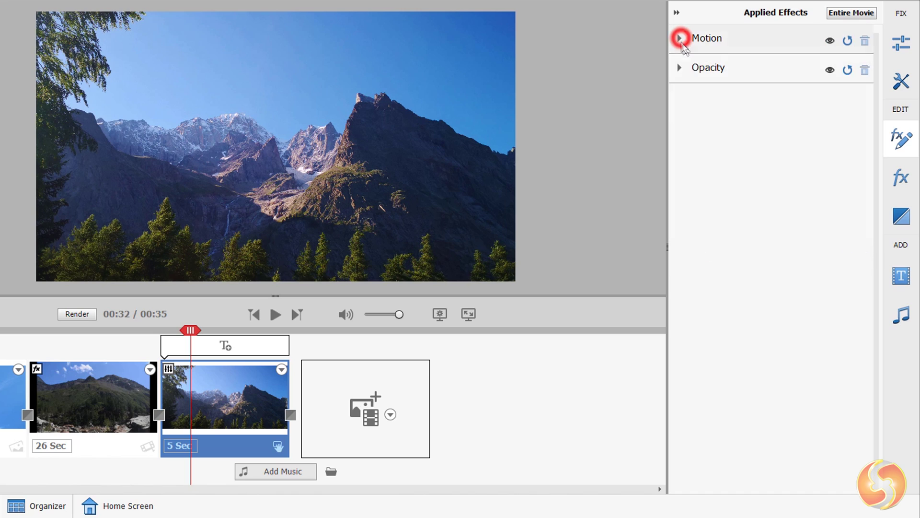
# Add an Opacity fade out at the clip's end and play the ending to check it
pyautogui.click(679, 70)
pyautogui.moveTo(849, 104)
pyautogui.mouseDown()
pyautogui.moveTo(735, 111)
pyautogui.moveTo(851, 109)
pyautogui.mouseUp()
pyautogui.click(686, 135)
pyautogui.click(250, 338)
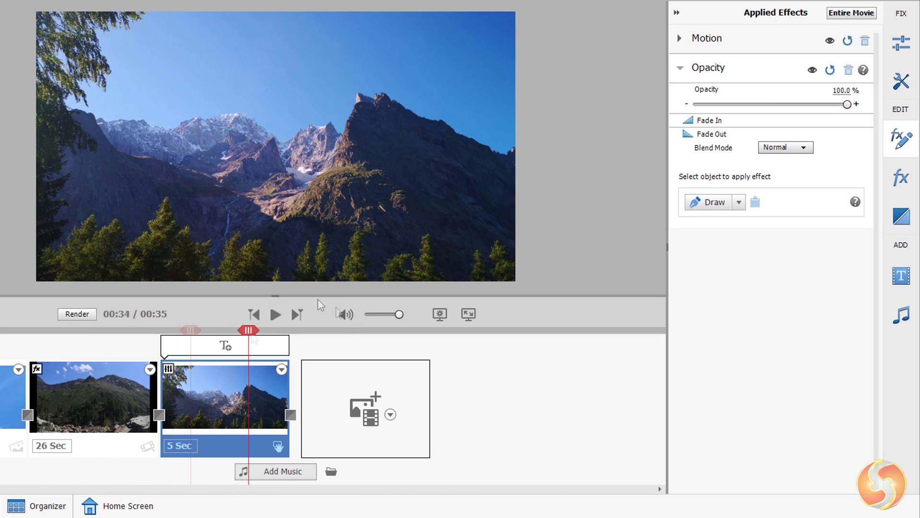
pyautogui.click(280, 313)
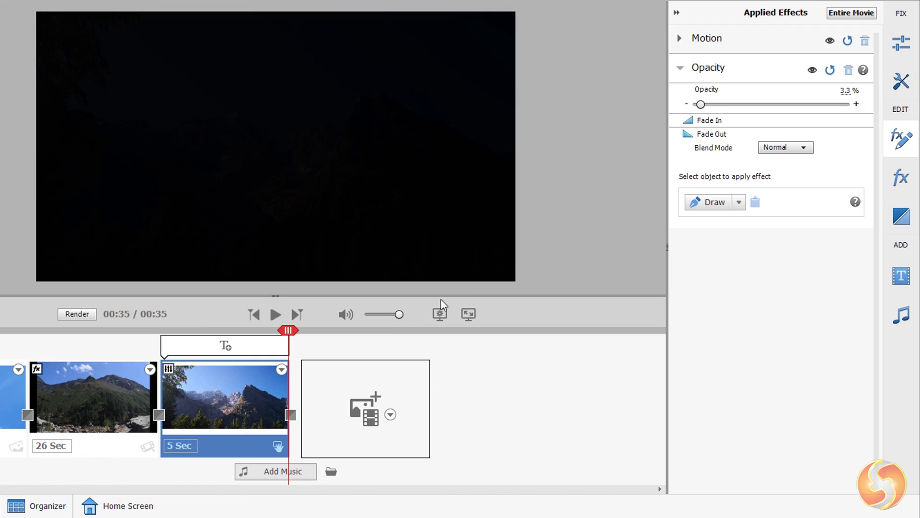
pyautogui.click(277, 314)
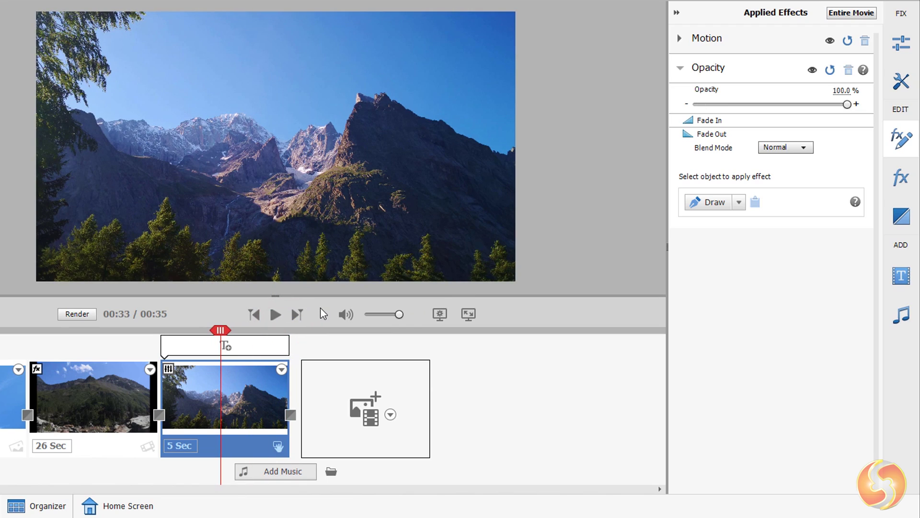
pyautogui.click(681, 68)
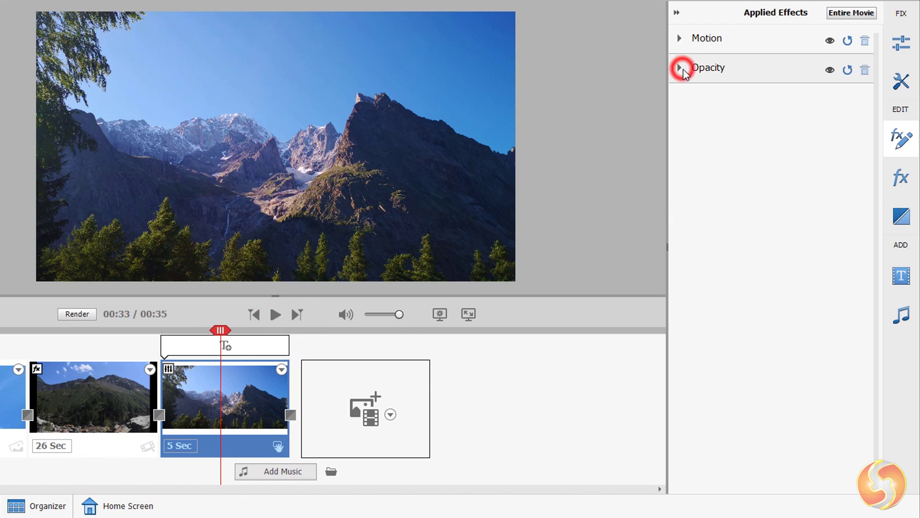
pyautogui.click(901, 181)
pyautogui.click(765, 31)
pyautogui.click(760, 63)
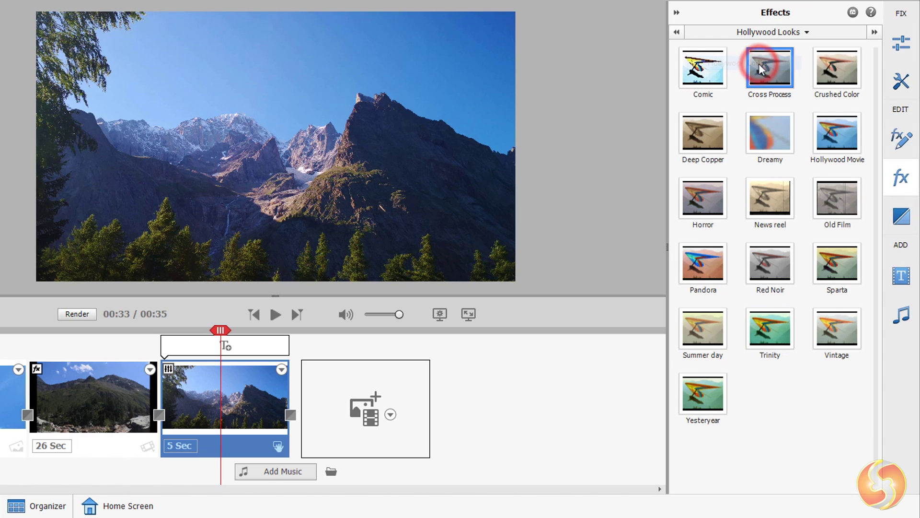
pyautogui.click(773, 32)
pyautogui.click(750, 48)
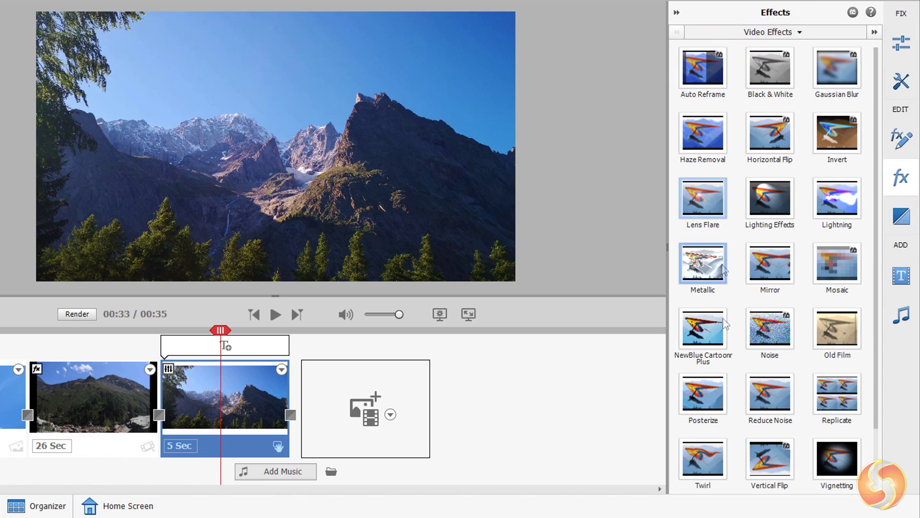
pyautogui.scroll(-1, 846, 200)
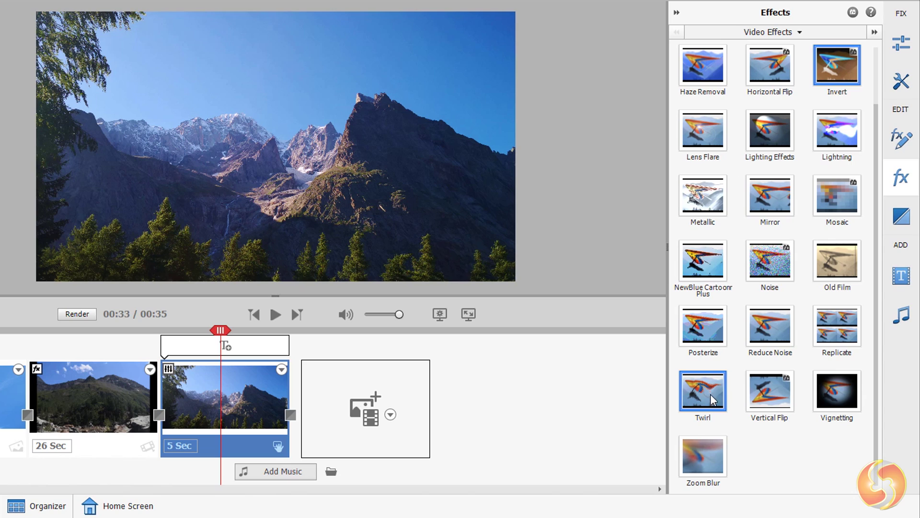
pyautogui.moveTo(703, 391); pyautogui.dragTo(394, 372)
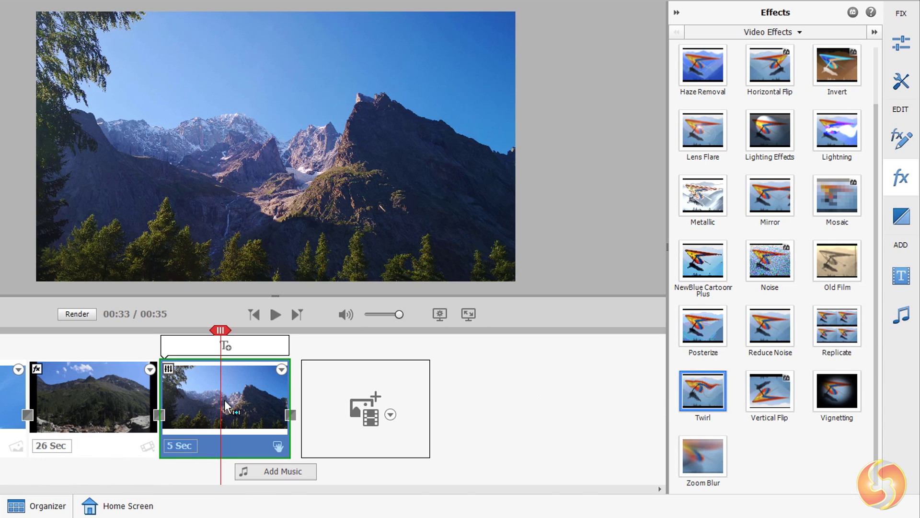
pyautogui.moveTo(224, 400); pyautogui.dragTo(224, 400)
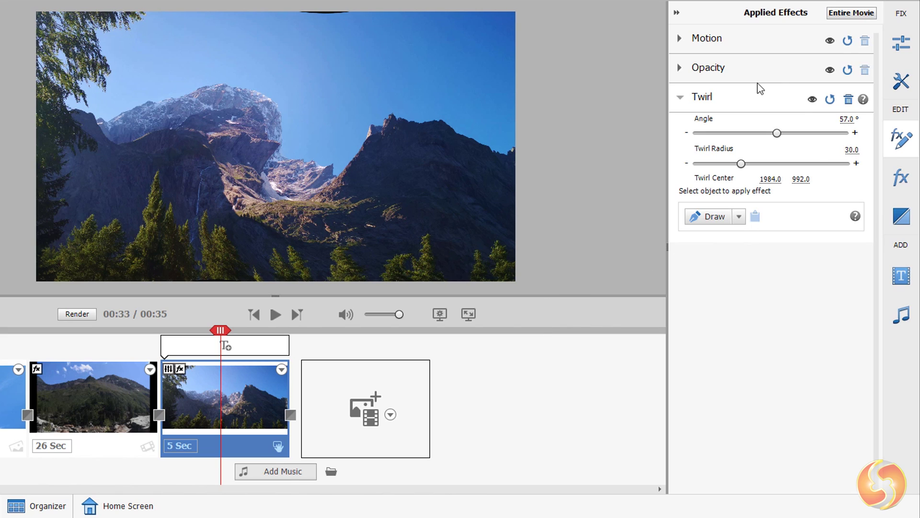
pyautogui.moveTo(777, 136); pyautogui.dragTo(744, 164)
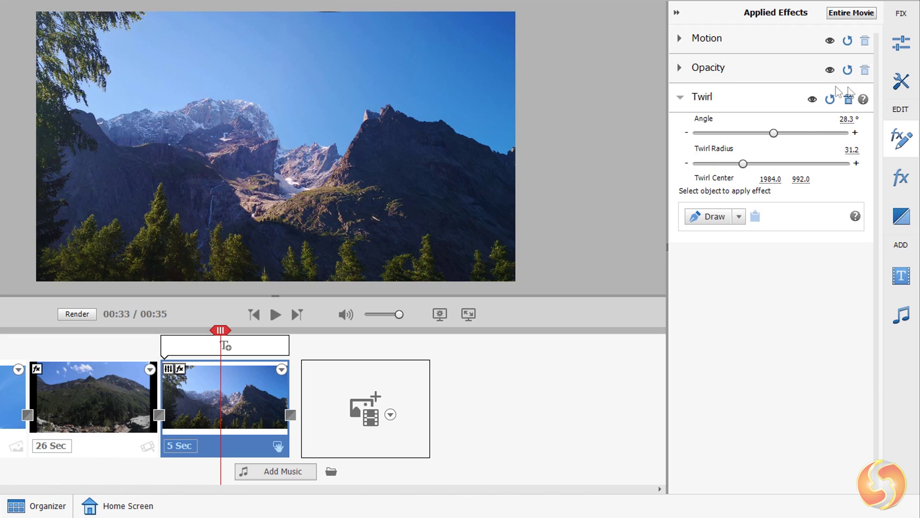
pyautogui.click(812, 101)
pyautogui.click(832, 99)
pyautogui.moveTo(771, 133); pyautogui.dragTo(792, 132)
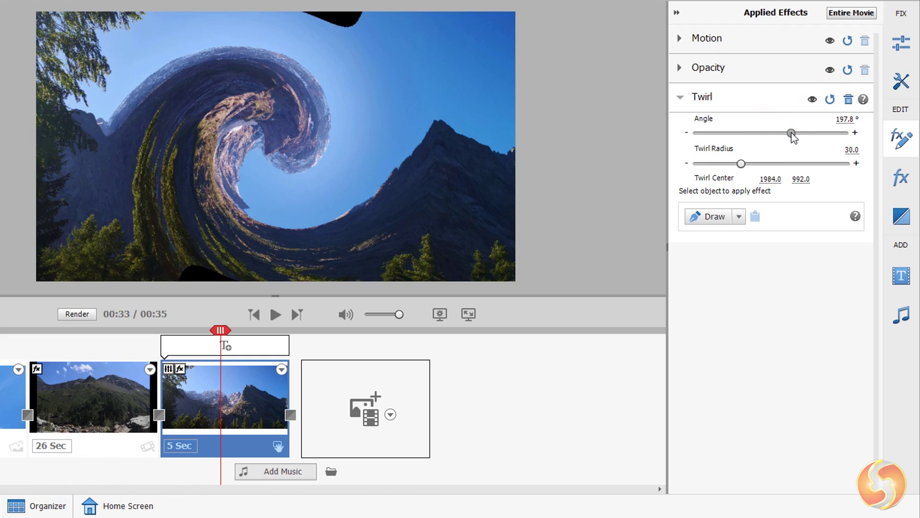
pyautogui.click(849, 100)
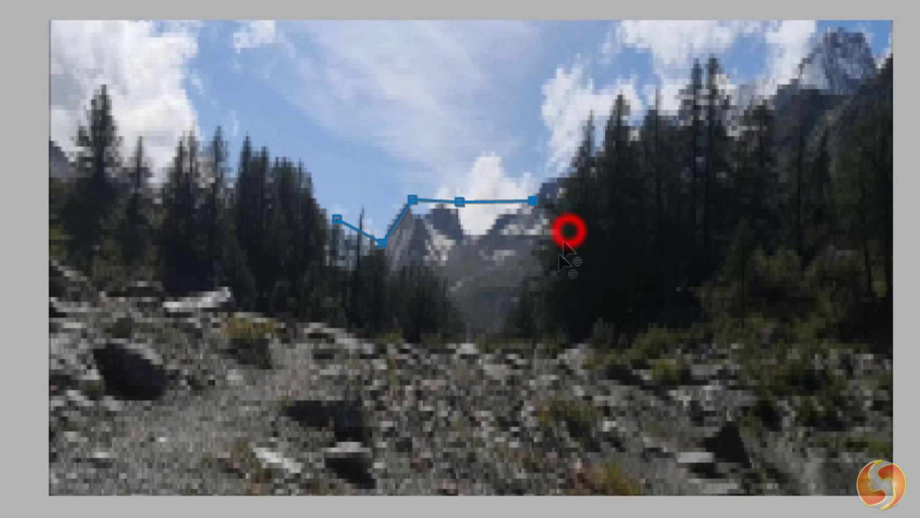
# Finish and close the freehand pen mask outline around the mountain for the Twirl effect
pyautogui.click(509, 334)
pyautogui.click(330, 320)
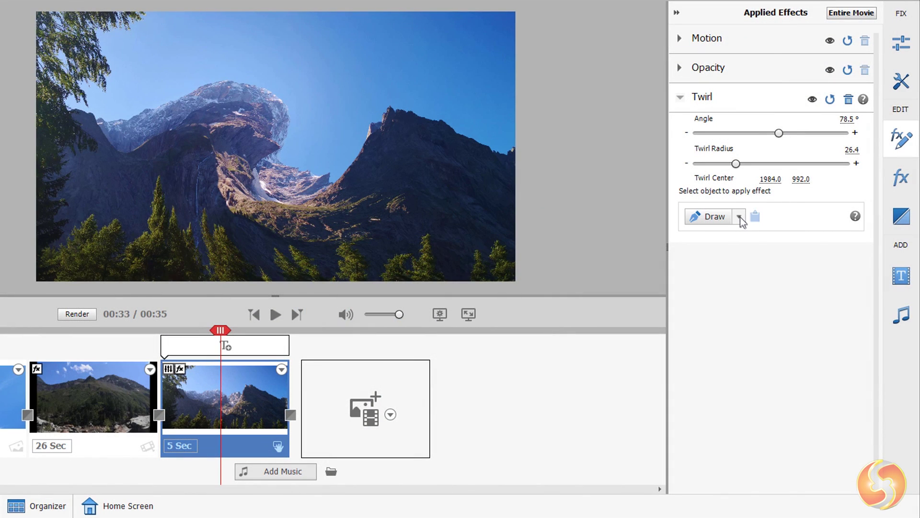
pyautogui.click(740, 217)
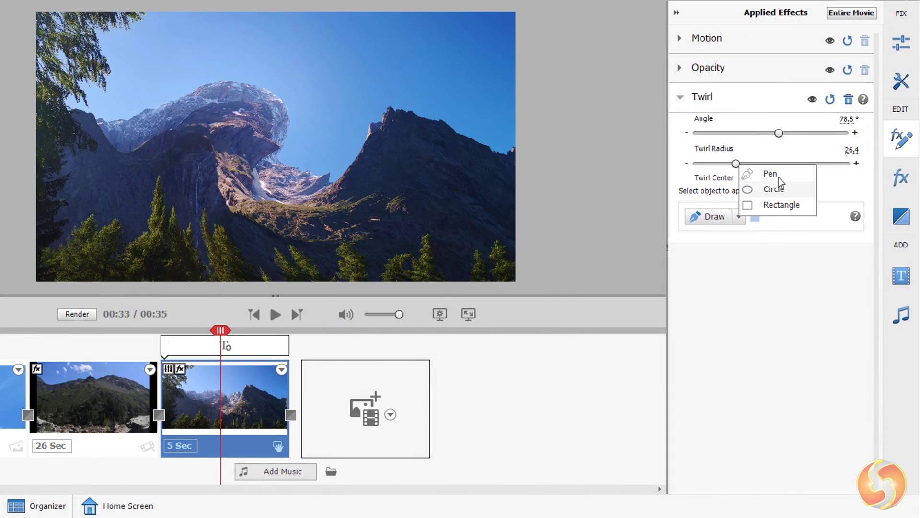
pyautogui.click(781, 175)
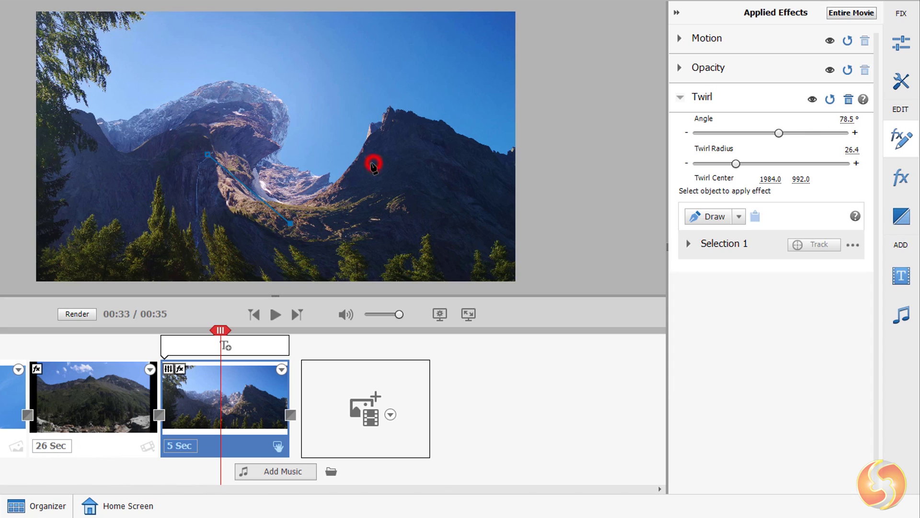
pyautogui.moveTo(318, 100); pyautogui.dragTo(269, 153)
pyautogui.click(263, 161)
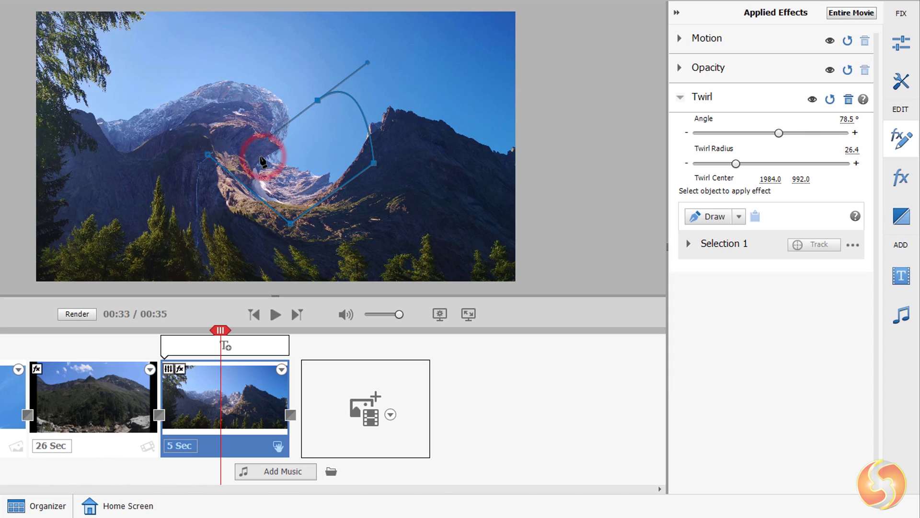
pyautogui.click(207, 155)
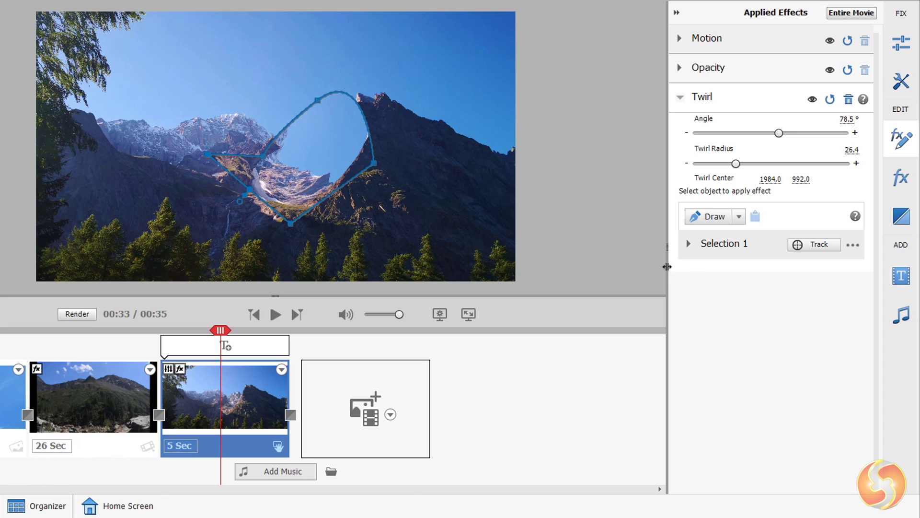
# Add a Circle selection, move it left onto the mountains and stretch it into a tall ellipse
pyautogui.click(739, 216)
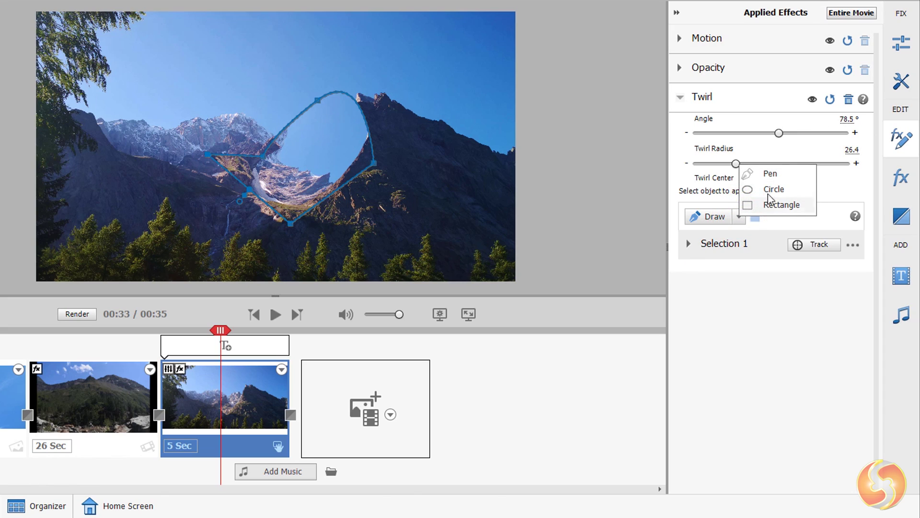
pyautogui.click(770, 185)
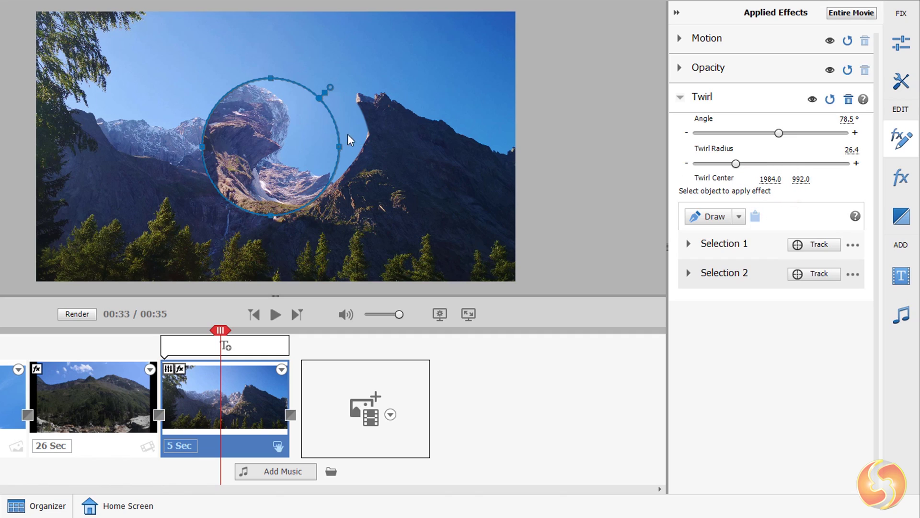
pyautogui.moveTo(303, 127); pyautogui.dragTo(220, 128)
pyautogui.moveTo(190, 216); pyautogui.dragTo(189, 251)
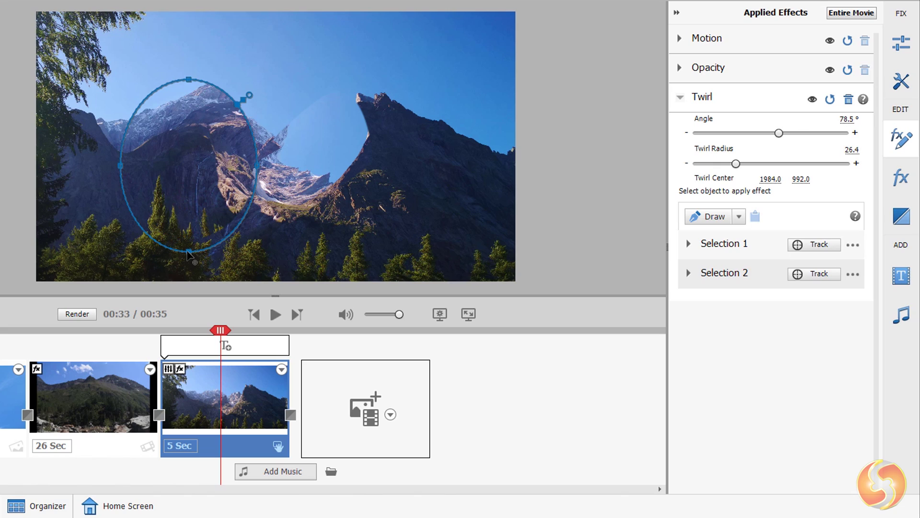
# Widen the circle and adjust Selection 1's Feather, Opacity and Expansion
pyautogui.moveTo(113, 165); pyautogui.dragTo(64, 165)
pyautogui.click(727, 245)
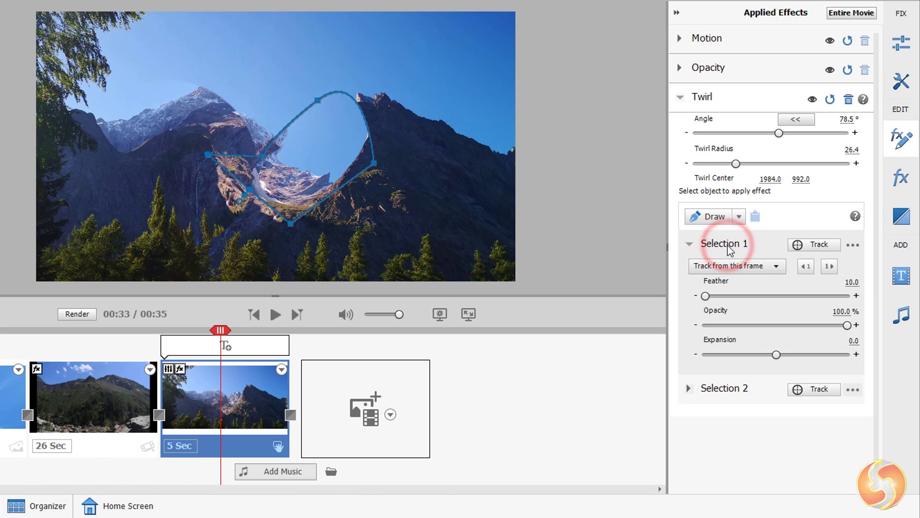
pyautogui.click(736, 389)
pyautogui.moveTo(705, 295); pyautogui.dragTo(752, 296)
pyautogui.moveTo(847, 325)
pyautogui.mouseDown()
pyautogui.moveTo(820, 329)
pyautogui.moveTo(857, 330)
pyautogui.mouseUp()
pyautogui.moveTo(776, 355); pyautogui.dragTo(749, 357)
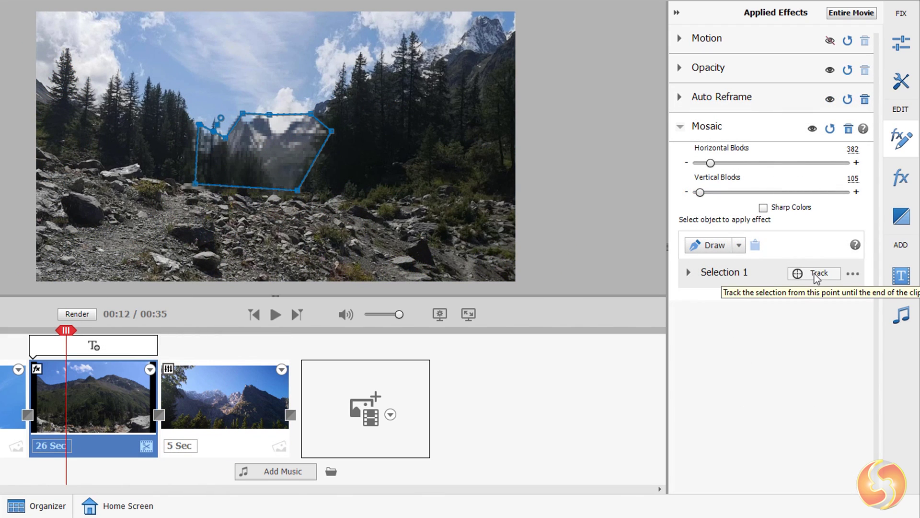
# Track the Mosaic selection through the clip, invert it, then delete it
pyautogui.click(815, 273)
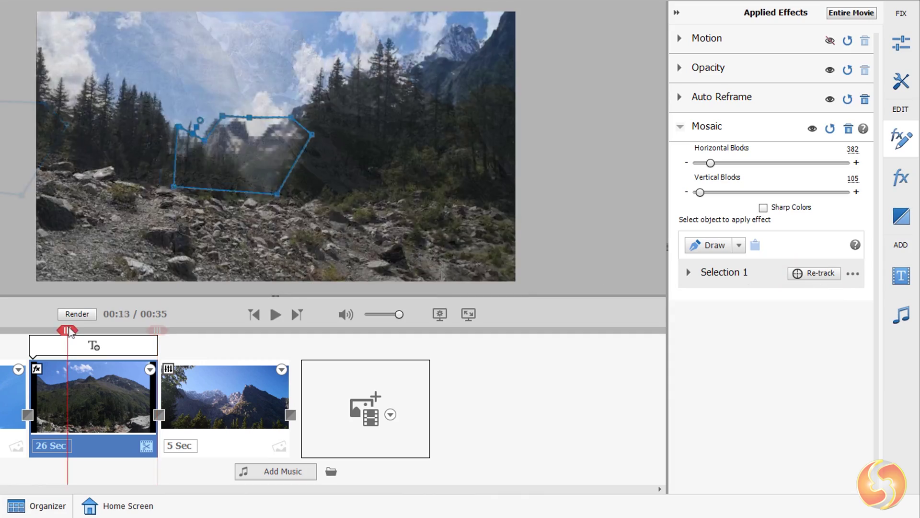
pyautogui.moveTo(69, 333); pyautogui.dragTo(84, 320)
pyautogui.click(688, 272)
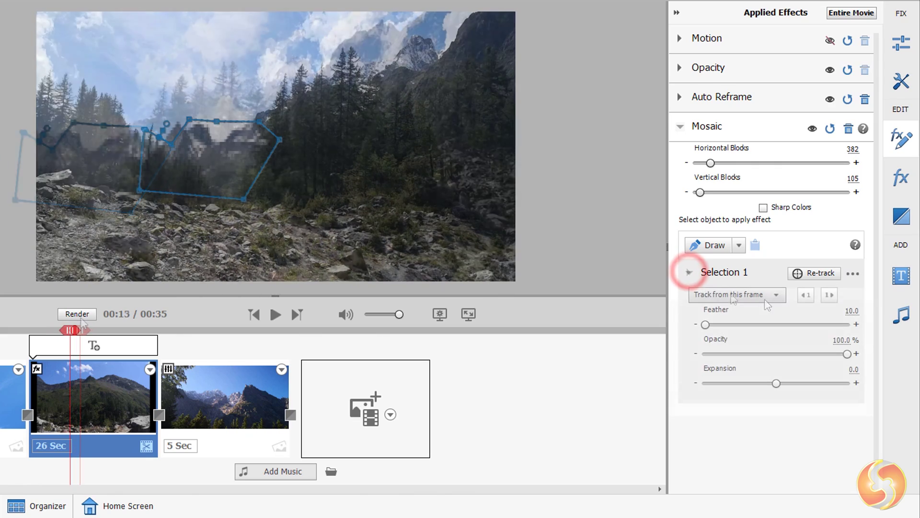
pyautogui.click(852, 273)
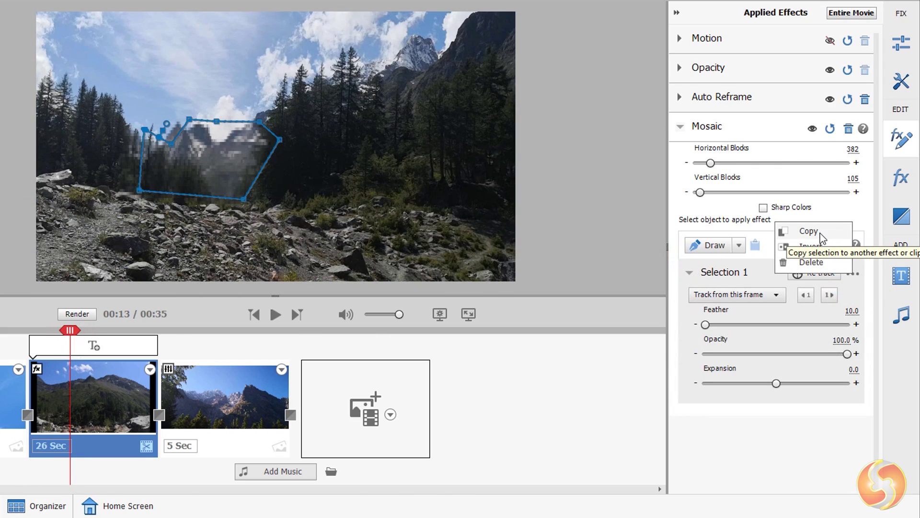
pyautogui.click(820, 246)
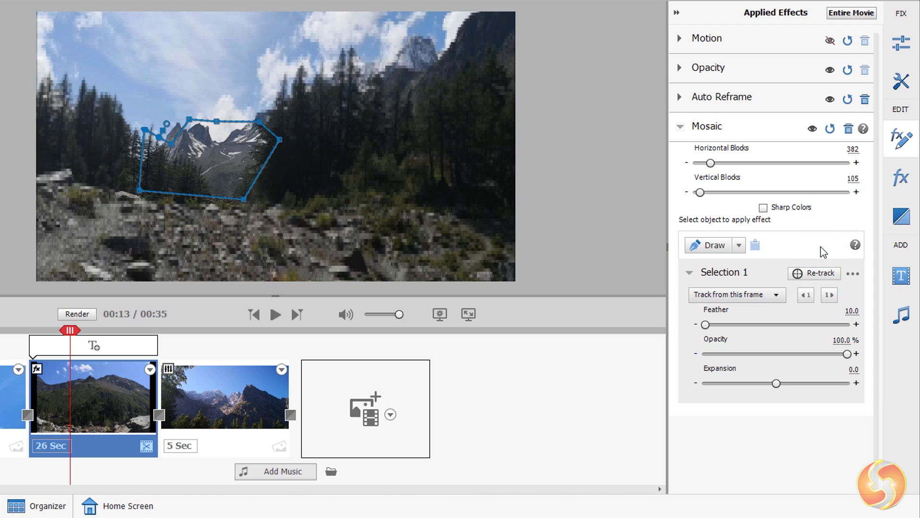
pyautogui.click(847, 274)
pyautogui.click(812, 262)
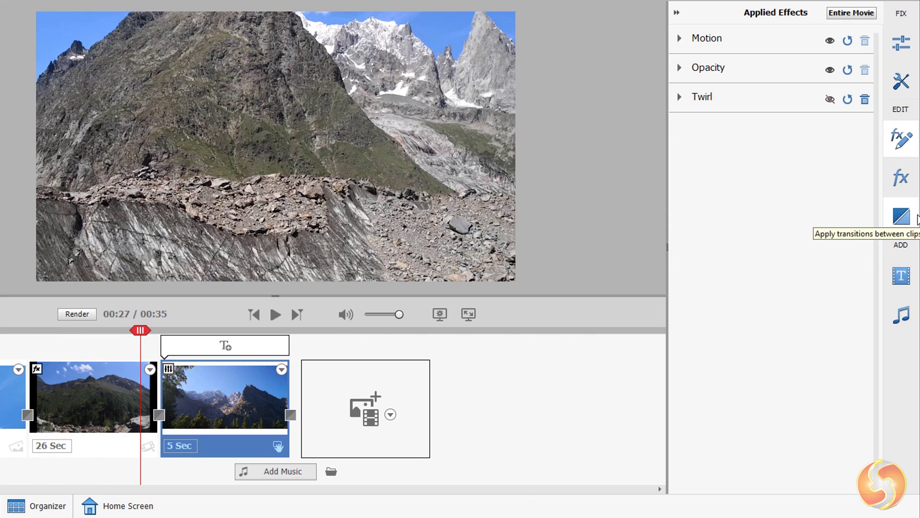
# Place a Page Peel transition between the clips with a 2-second duration, centred between clips
pyautogui.click(915, 216)
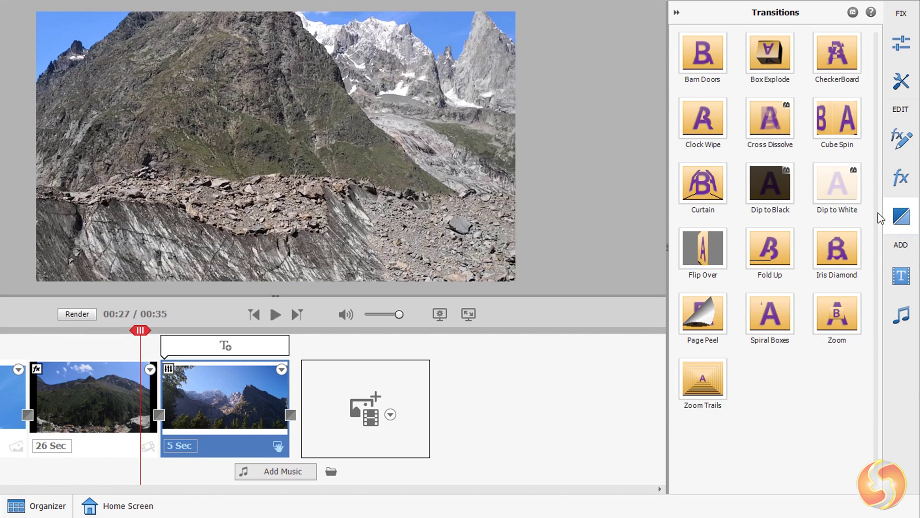
pyautogui.moveTo(704, 313); pyautogui.dragTo(166, 415)
pyautogui.click(226, 373)
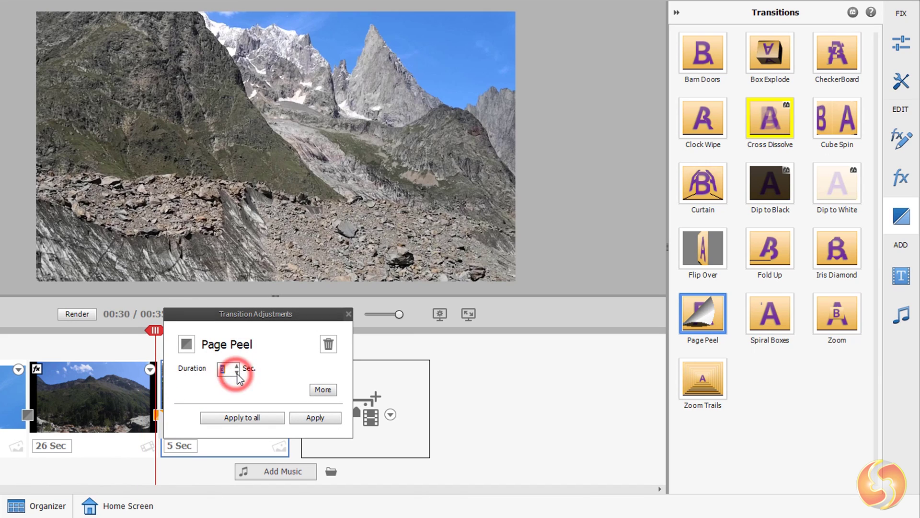
pyautogui.click(237, 373)
pyautogui.click(322, 390)
pyautogui.click(265, 371)
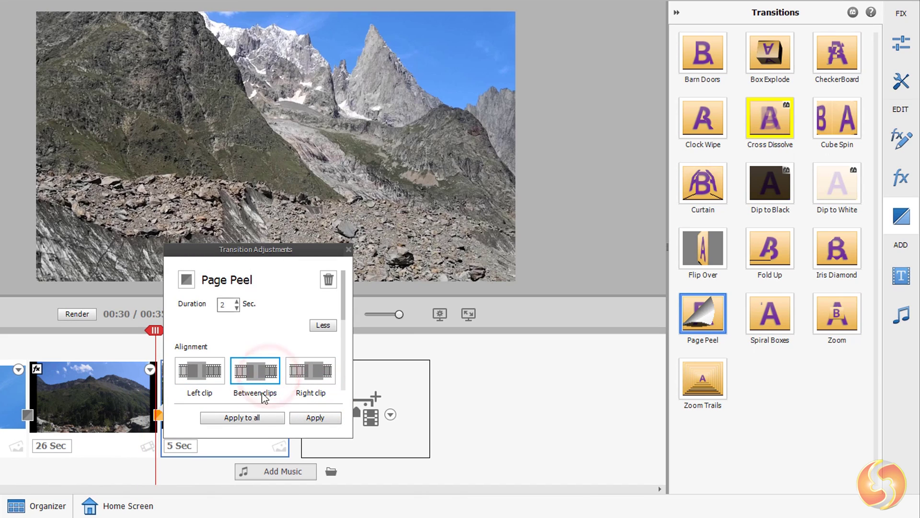
pyautogui.click(315, 418)
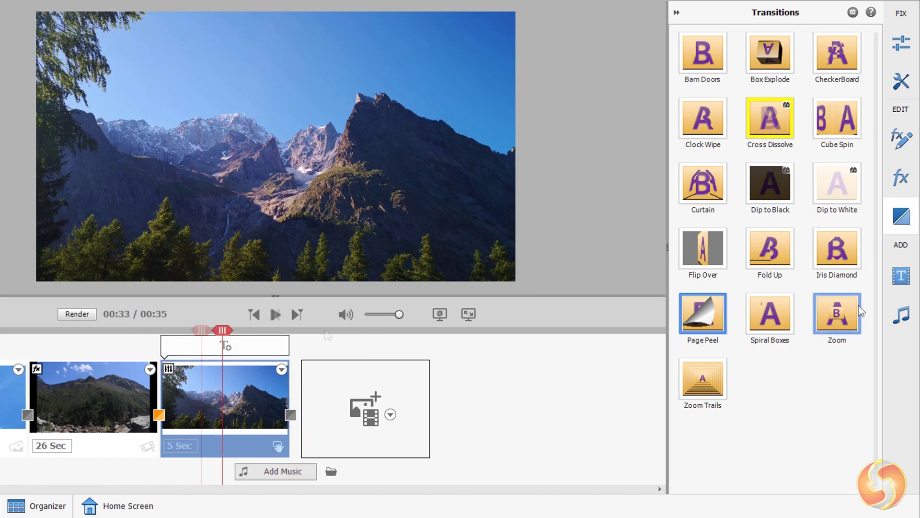
# Replace it with an Iris Diamond transition at the clip junction
pyautogui.moveTo(838, 249)
pyautogui.mouseDown()
pyautogui.moveTo(196, 367)
pyautogui.moveTo(160, 413)
pyautogui.mouseUp()
pyautogui.click(319, 417)
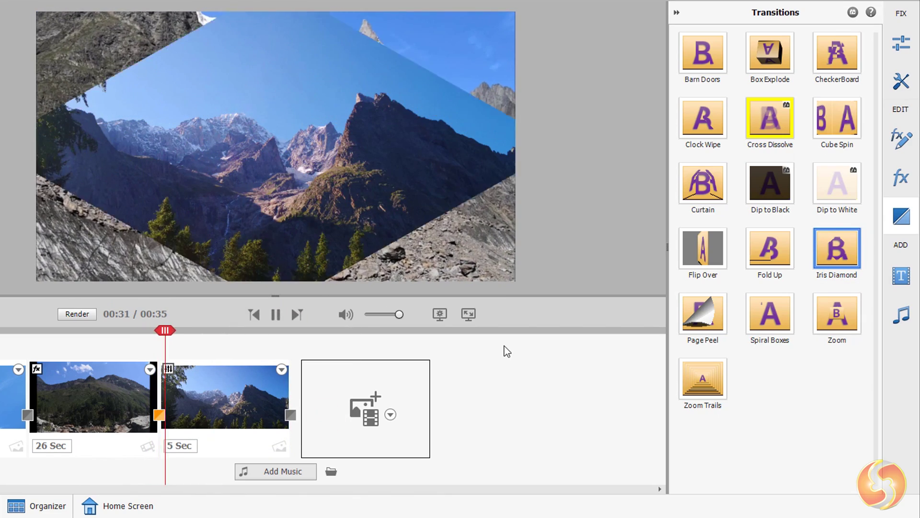
pyautogui.click(220, 397)
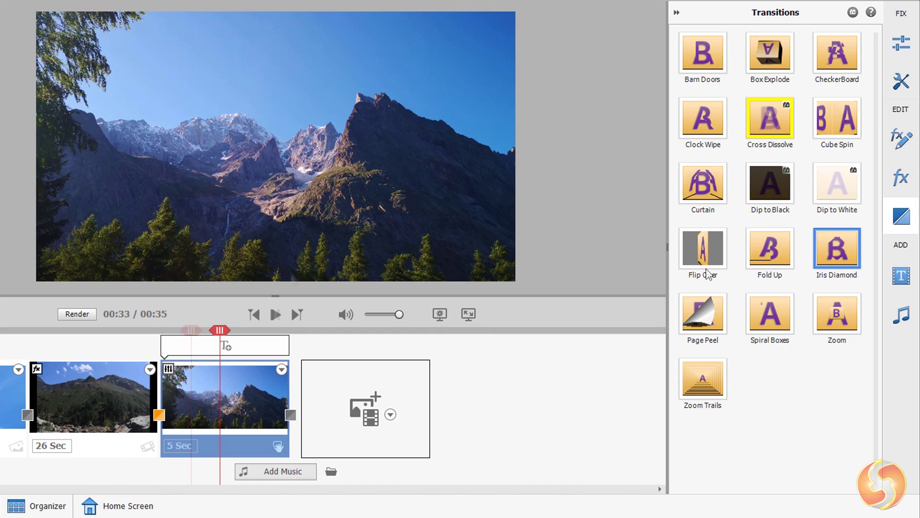
# Browse the Music and Titles libraries to the Classic Titles > General category
pyautogui.click(901, 314)
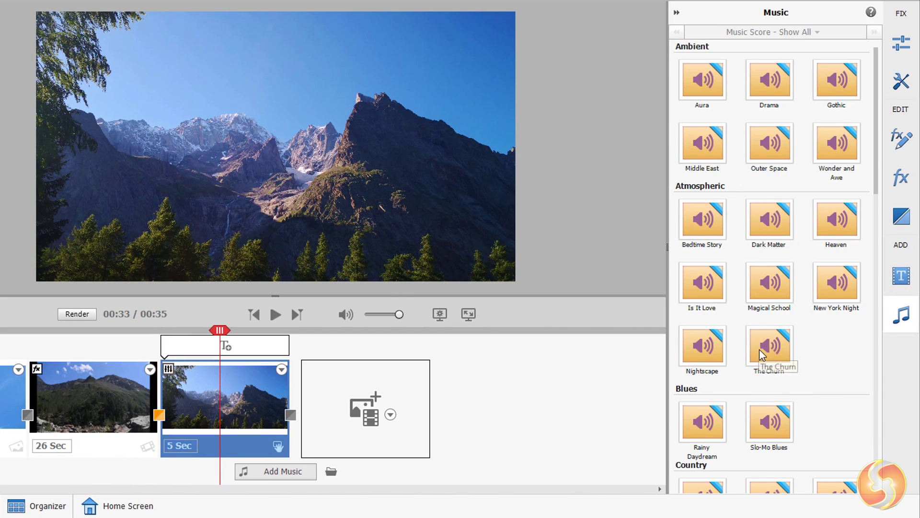
pyautogui.click(901, 276)
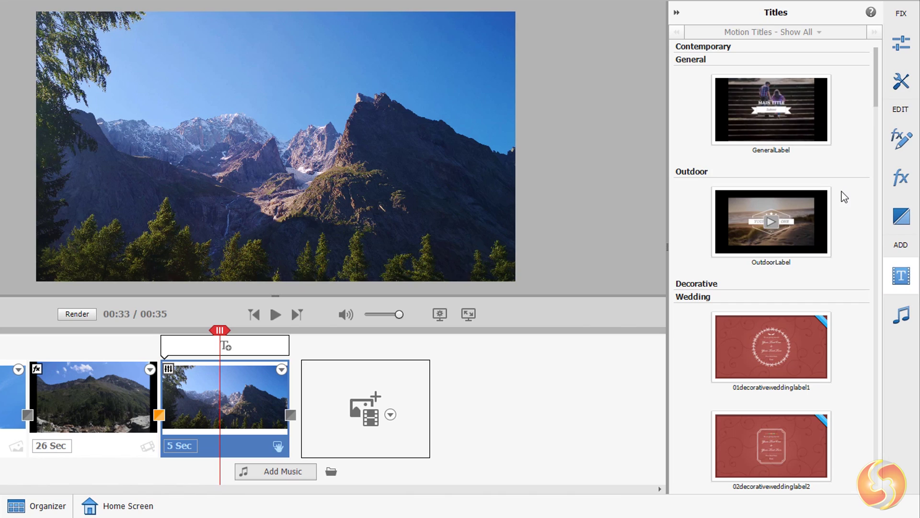
pyautogui.scroll(-5, 769, 288)
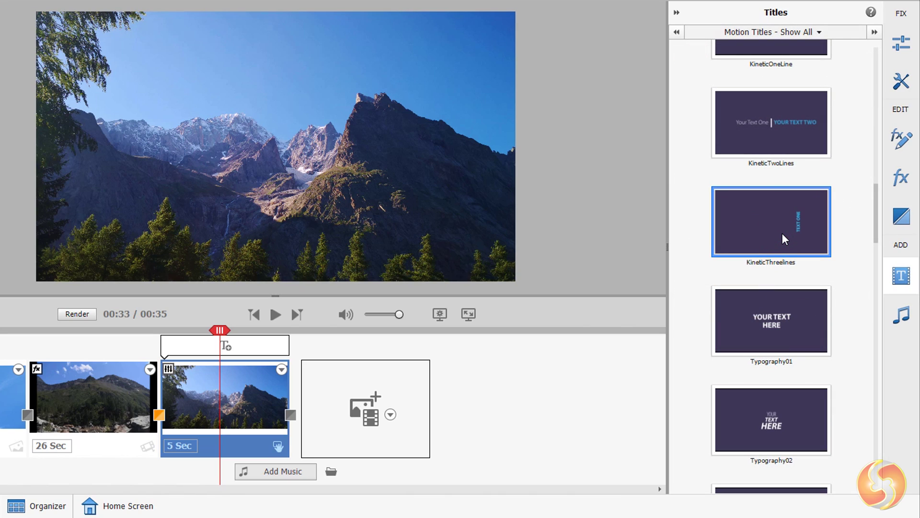
pyautogui.click(772, 32)
pyautogui.click(742, 63)
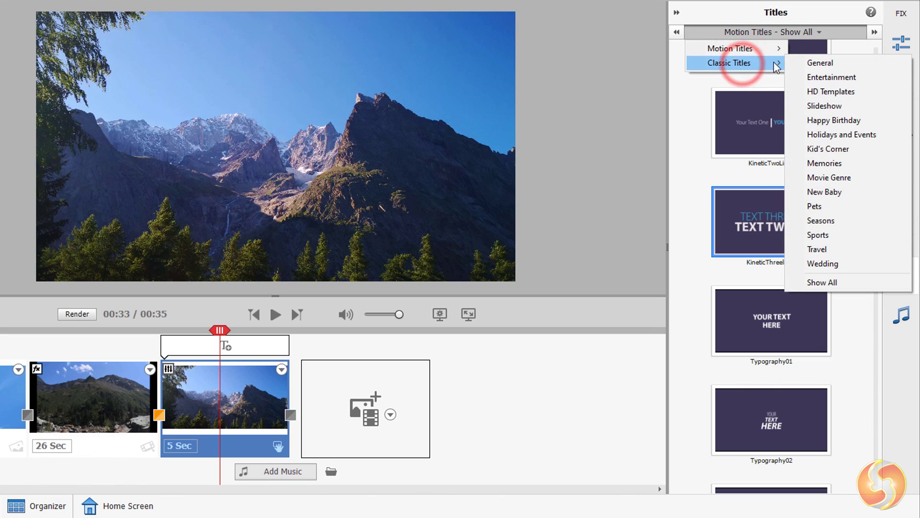
pyautogui.click(830, 63)
# Pick the KineticThreelines title and drop it onto the timeline after the 5 Sec clip
pyautogui.scroll(-1, 858, 192)
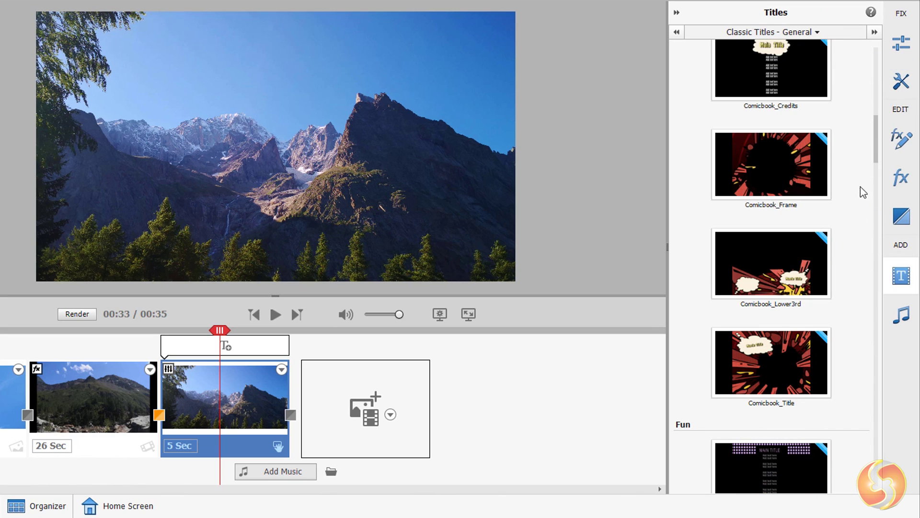
pyautogui.scroll(5, 868, 182)
pyautogui.moveTo(876, 114); pyautogui.dragTo(871, 55)
pyautogui.scroll(-5, 783, 221)
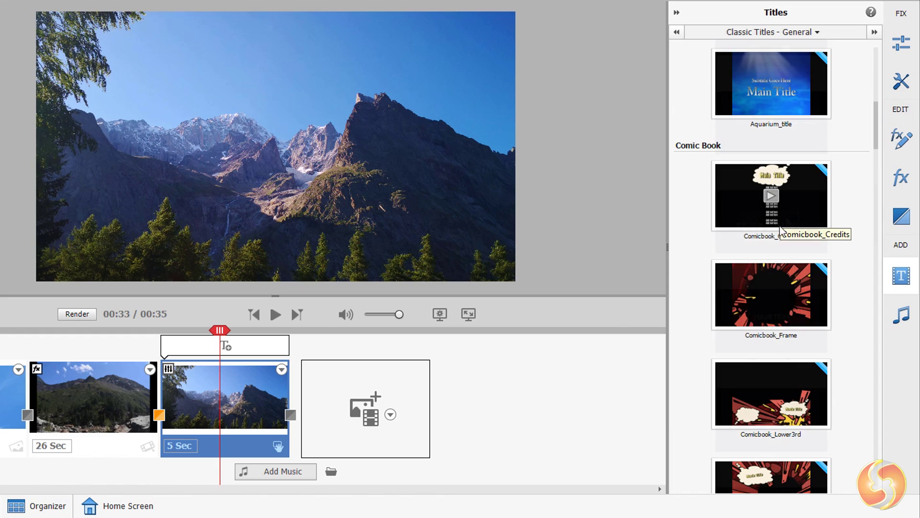
pyautogui.scroll(-10, 798, 213)
pyautogui.click(801, 212)
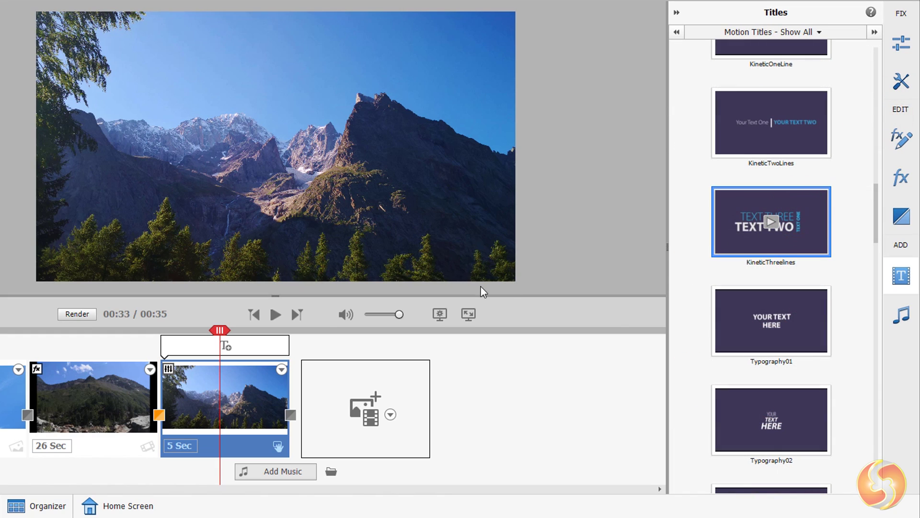
pyautogui.moveTo(472, 288); pyautogui.dragTo(298, 367)
pyautogui.moveTo(296, 399); pyautogui.dragTo(298, 400)
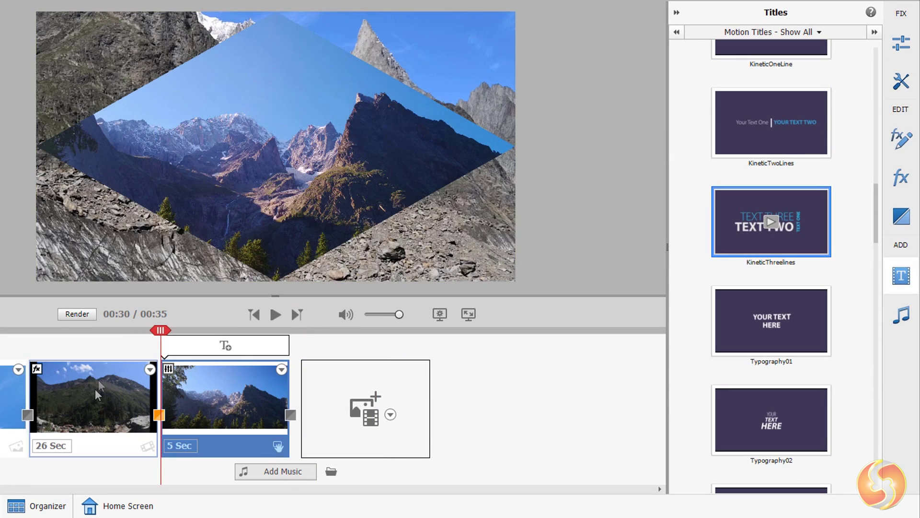
# Add a text title over the 26 Sec clip with text size 200
pyautogui.click(94, 391)
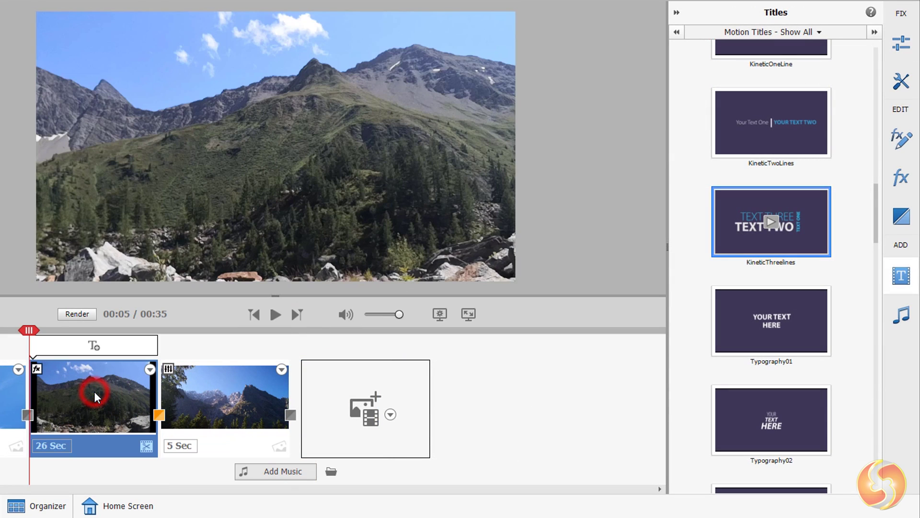
pyautogui.click(105, 345)
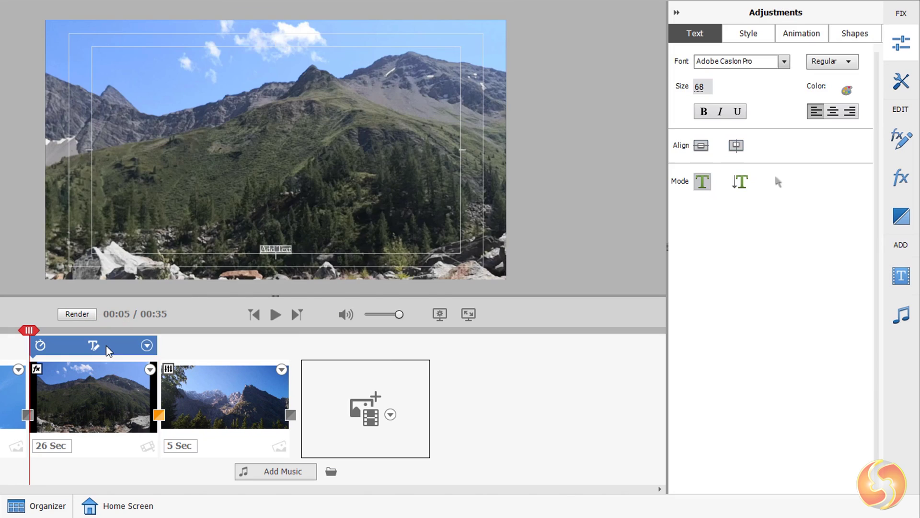
pyautogui.click(731, 90)
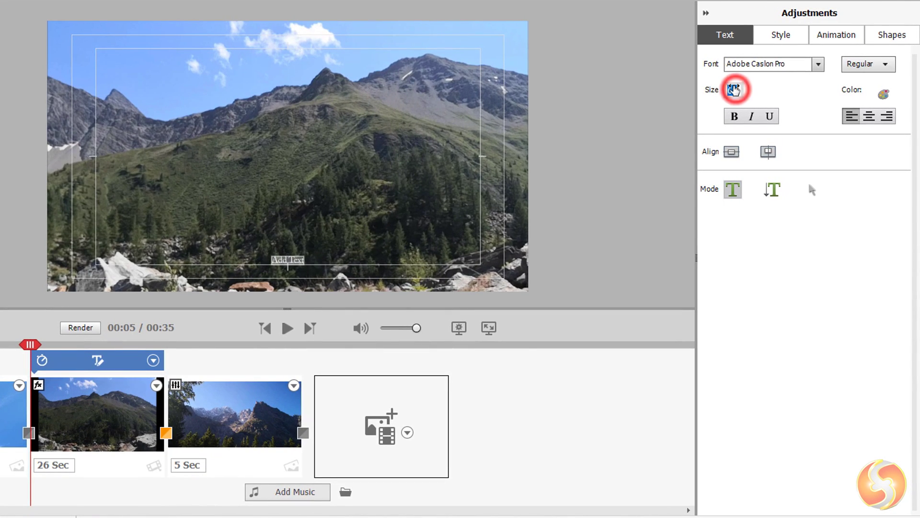
pyautogui.write('200')
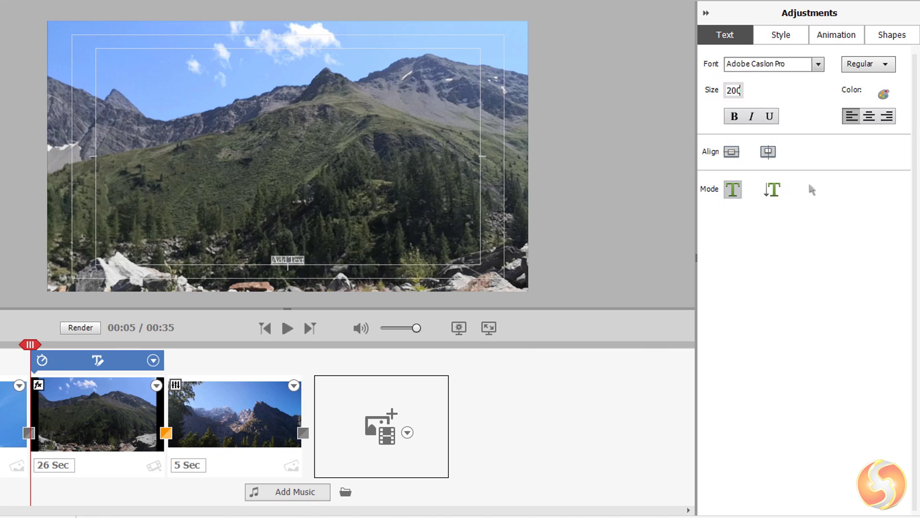
pyautogui.press('Return')
pyautogui.click(318, 265)
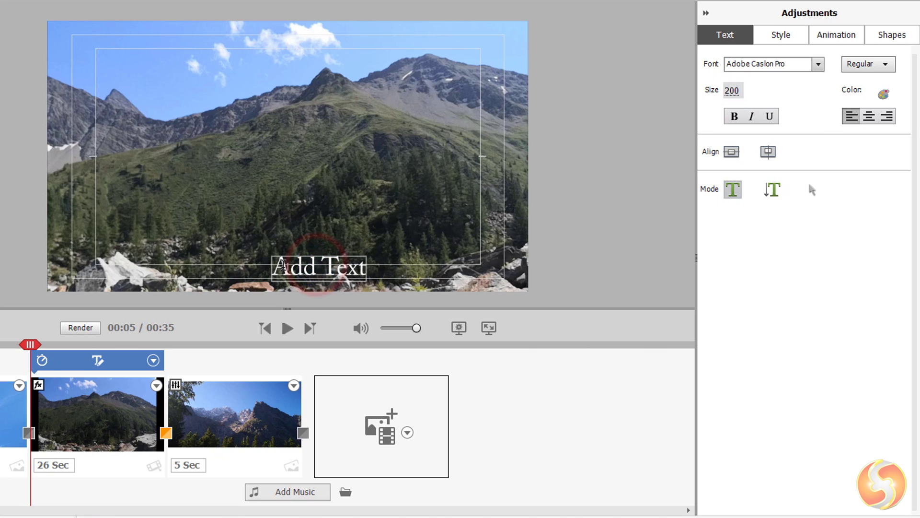
pyautogui.moveTo(278, 266); pyautogui.dragTo(373, 265)
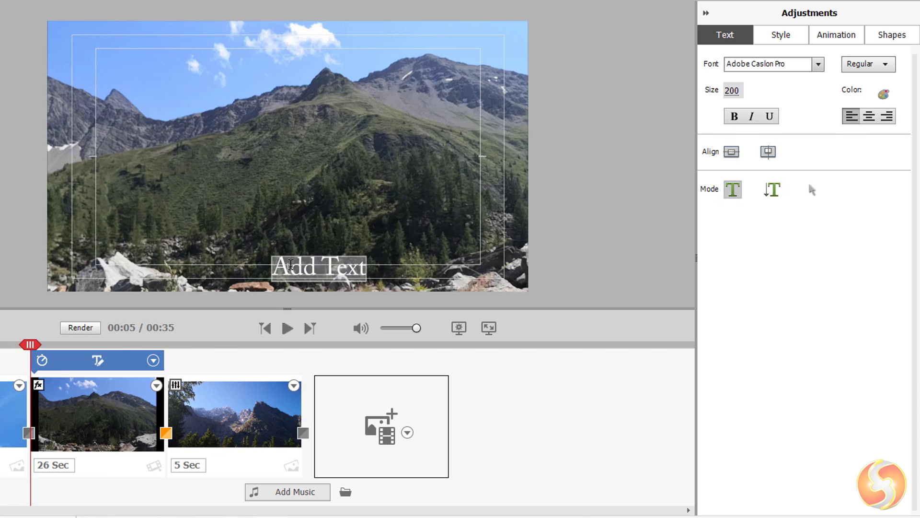
pyautogui.click(290, 264)
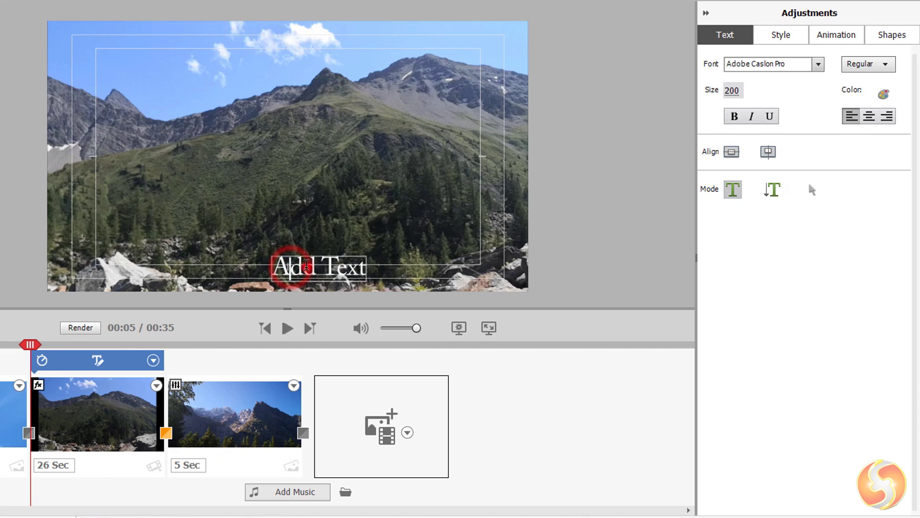
pyautogui.click(38, 361)
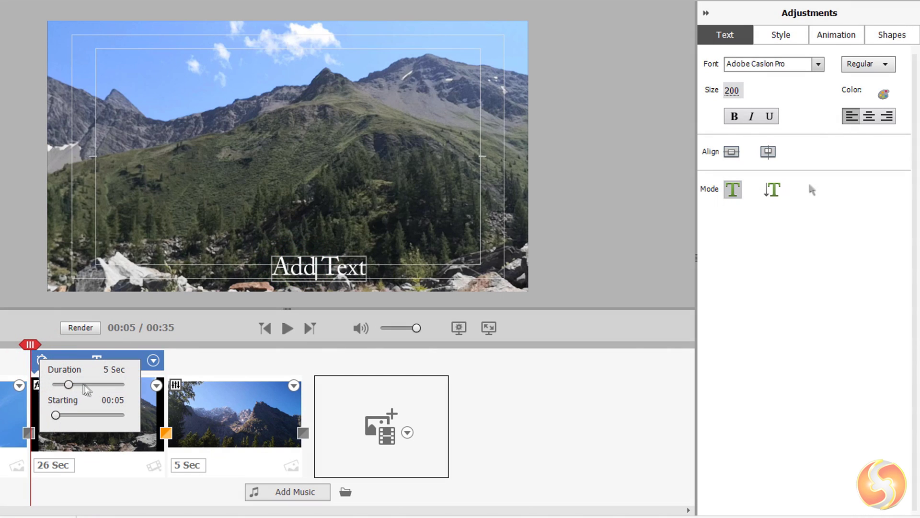
pyautogui.click(67, 355)
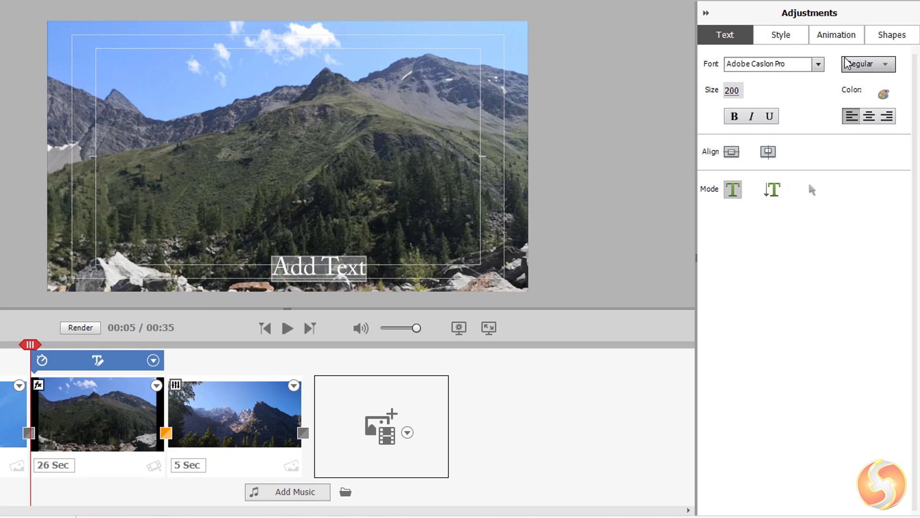
# Set the title font to Aeroport at size 250 and type 'Hello there'
pyautogui.click(818, 64)
pyautogui.click(816, 131)
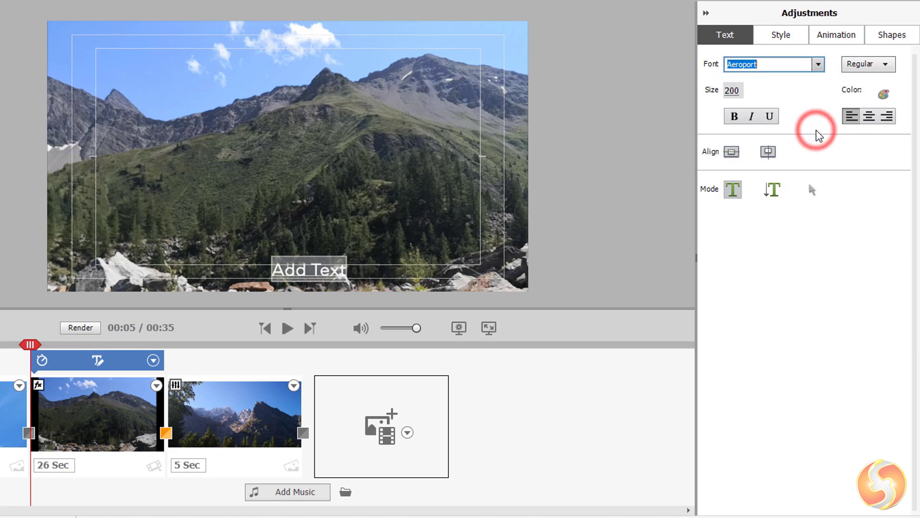
pyautogui.click(743, 91)
pyautogui.write('0')
pyautogui.press('Return')
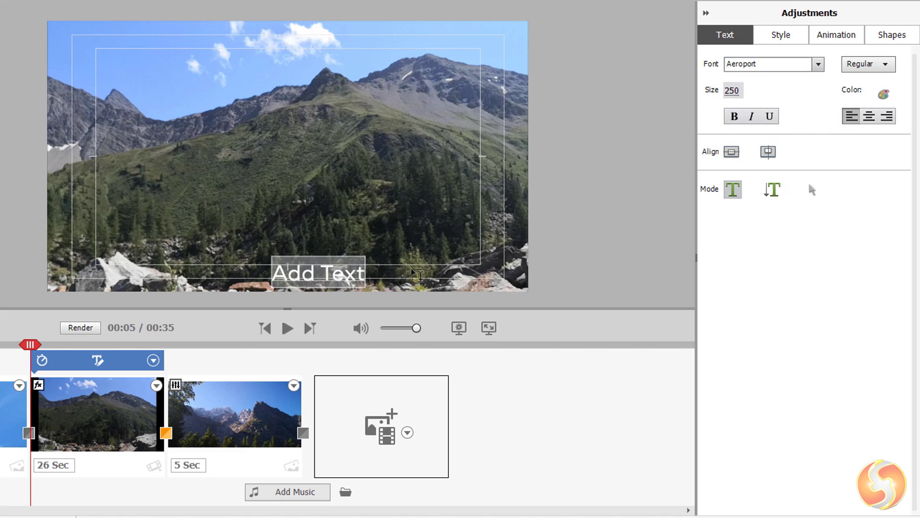
pyautogui.write('Hello there')
# Try bold and italic, then colour the title text bright yellow
pyautogui.click(735, 116)
pyautogui.click(750, 116)
pyautogui.click(883, 93)
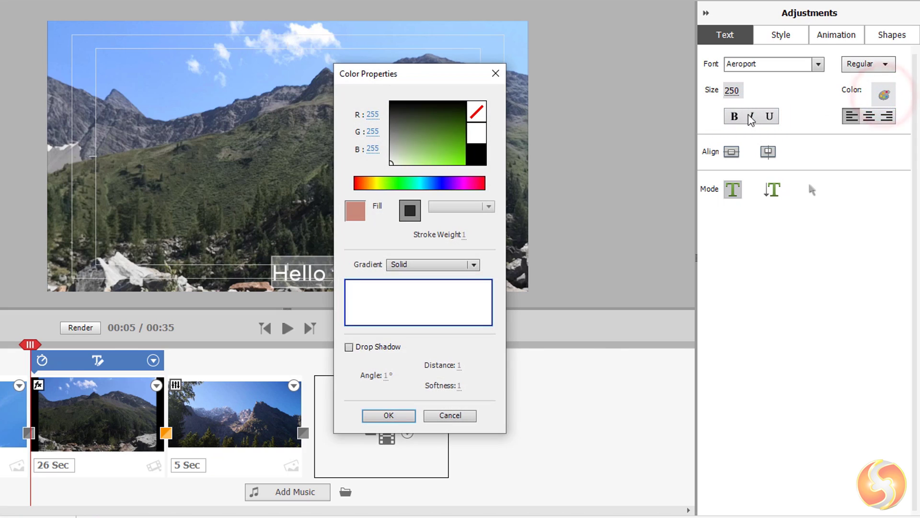
pyautogui.click(366, 183)
pyautogui.click(448, 144)
pyautogui.click(397, 416)
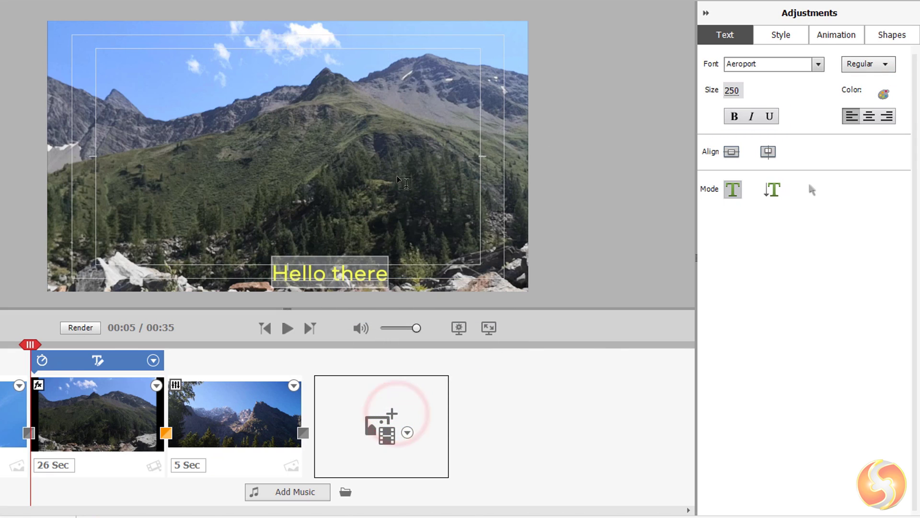
# Apply the Minion Pro Black text style and the FadeOutByLine animation to the title
pyautogui.click(781, 37)
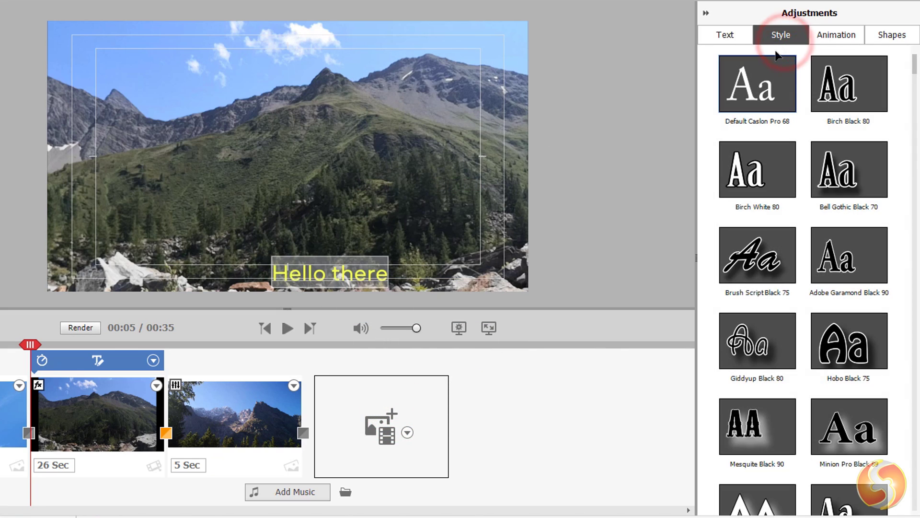
pyautogui.click(864, 98)
pyautogui.click(746, 95)
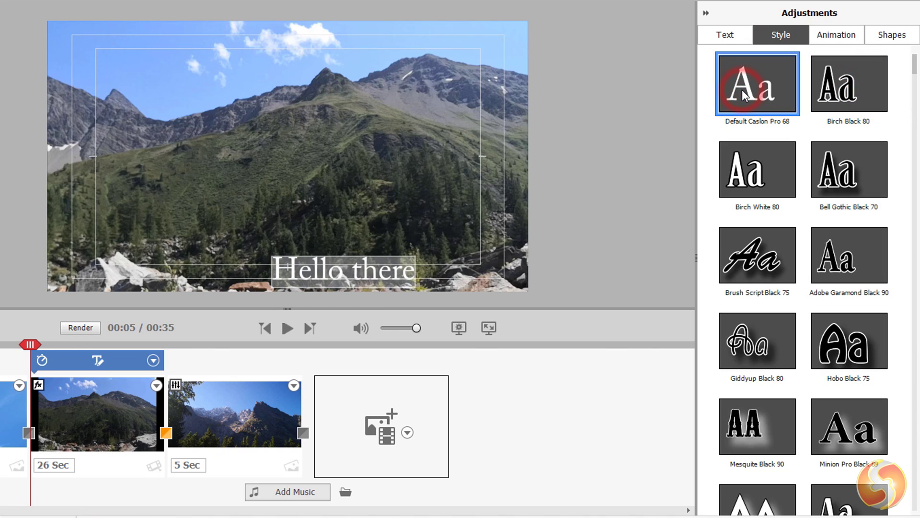
pyautogui.click(849, 426)
pyautogui.click(844, 36)
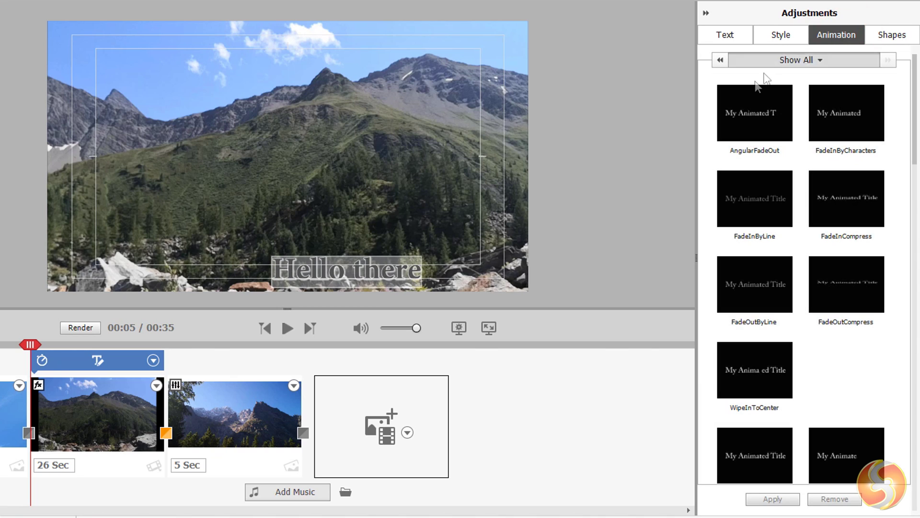
pyautogui.click(750, 283)
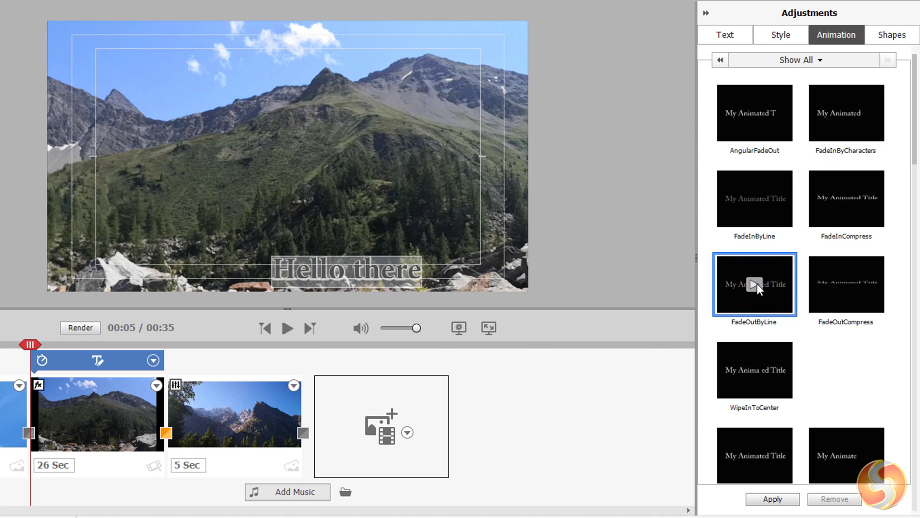
# Draw a white rectangle and add a 'Second text' box at size 150 near the top
pyautogui.click(881, 35)
pyautogui.click(742, 59)
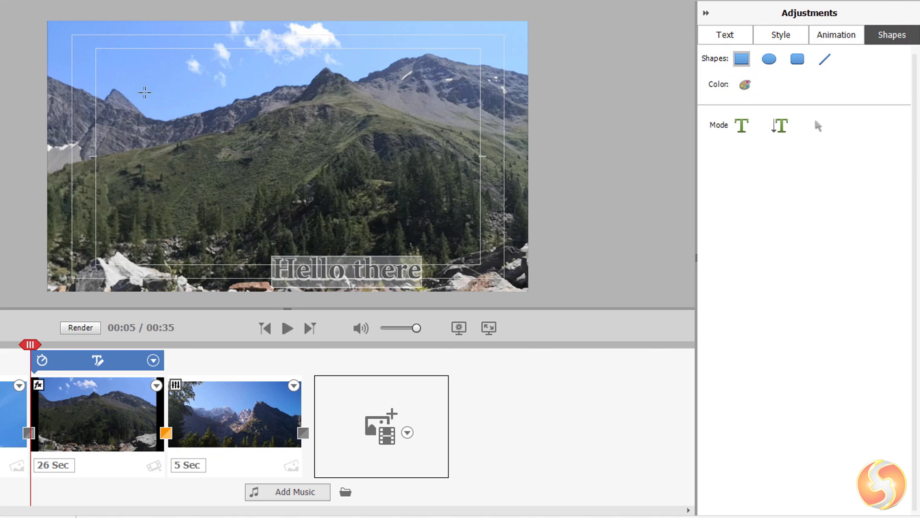
pyautogui.moveTo(154, 85); pyautogui.dragTo(295, 151)
pyautogui.click(742, 125)
pyautogui.moveTo(329, 94); pyautogui.dragTo(497, 153)
pyautogui.write('Second text')
pyautogui.hotkey('ctrl', 'a')
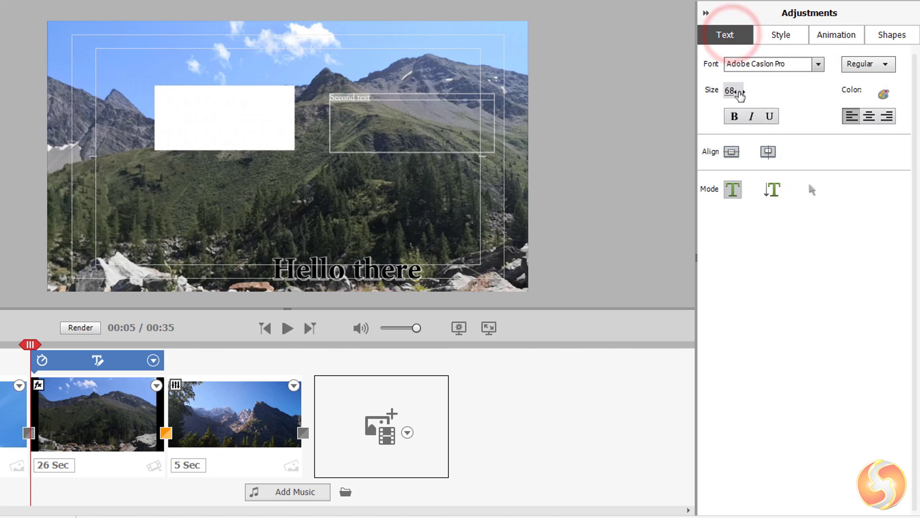
pyautogui.click(731, 90)
pyautogui.write('150')
pyautogui.click(353, 105)
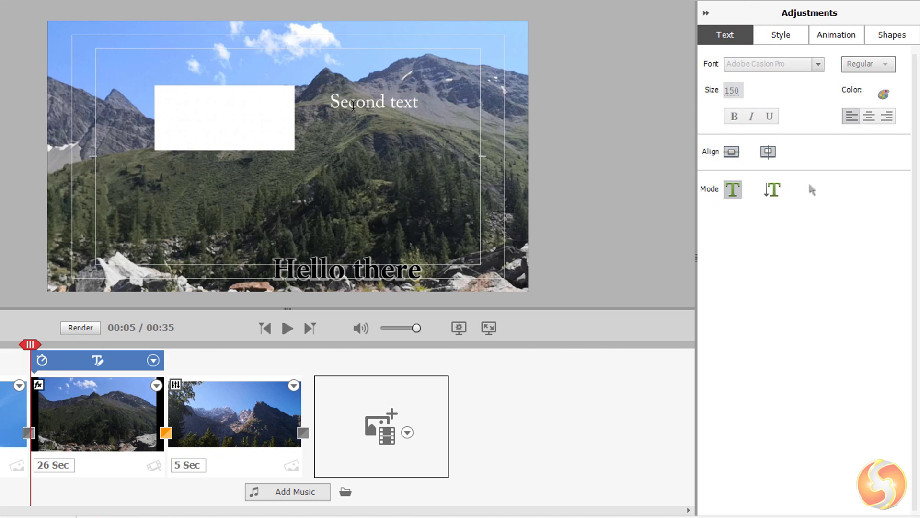
pyautogui.moveTo(353, 110); pyautogui.dragTo(339, 151)
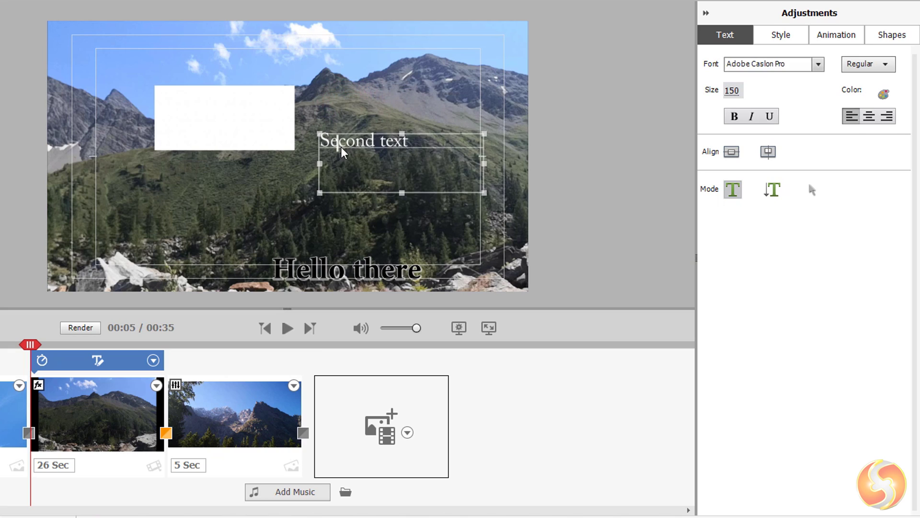
# Move the Hello there title higher, shrink it and place the cursor at its end
pyautogui.click(250, 120)
pyautogui.moveTo(322, 269); pyautogui.dragTo(272, 248)
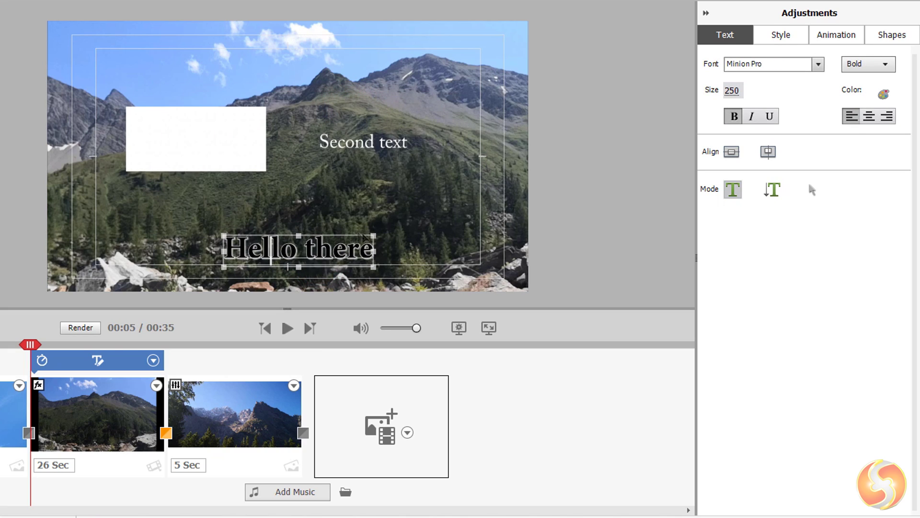
pyautogui.moveTo(374, 235)
pyautogui.mouseDown()
pyautogui.moveTo(404, 230)
pyautogui.moveTo(365, 244)
pyautogui.mouseUp()
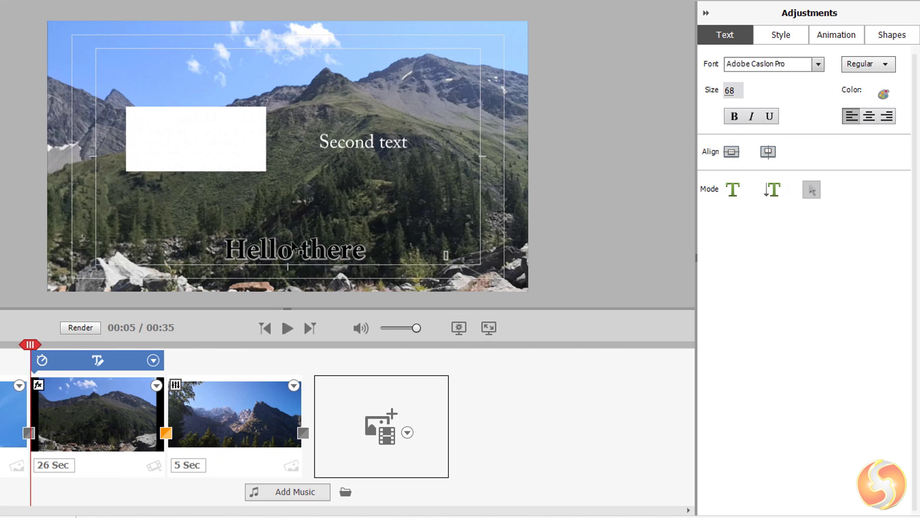
pyautogui.click(290, 245)
pyautogui.click(290, 248)
pyautogui.click(361, 258)
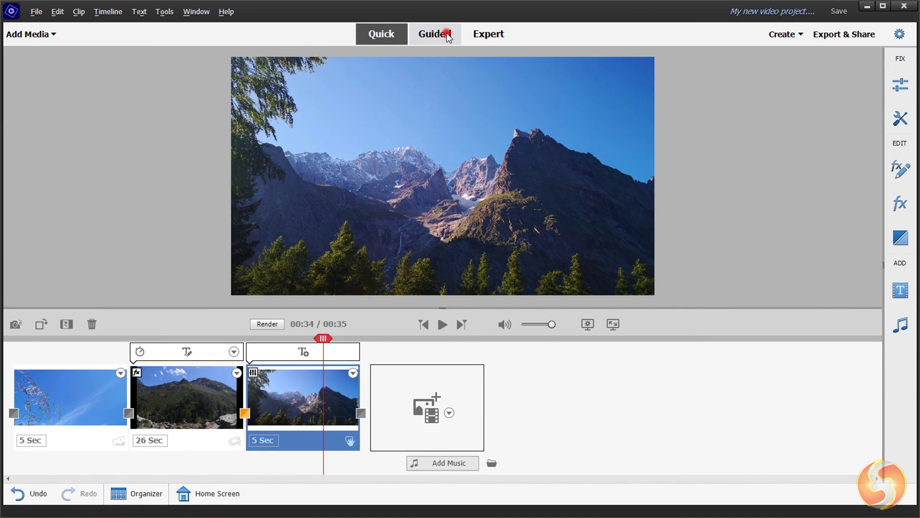
# Start the Fix brightness, color, and contrast guided edit on the Video 1 clip and show Adjustments
pyautogui.click(446, 35)
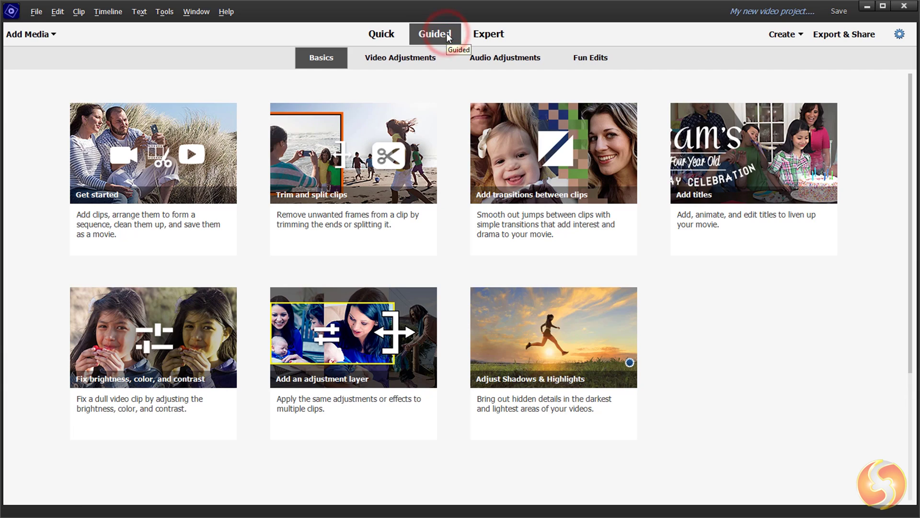
pyautogui.click(182, 332)
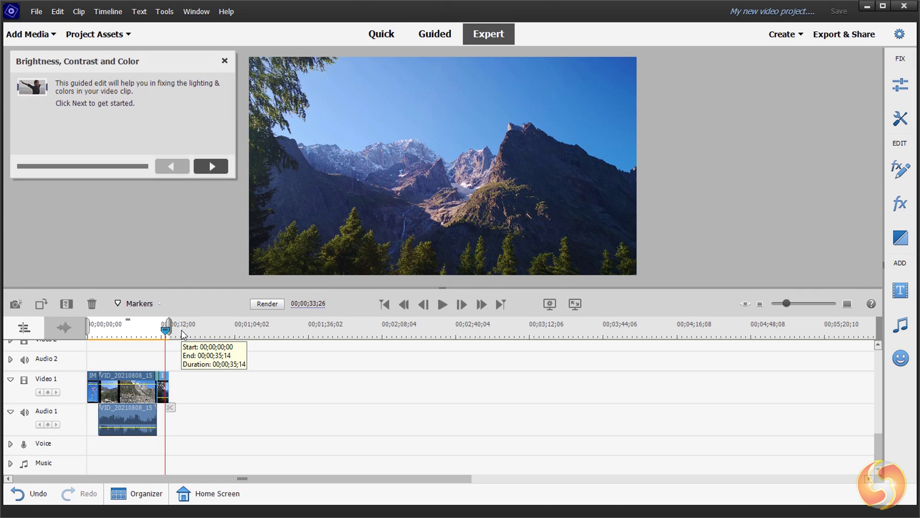
pyautogui.click(211, 166)
pyautogui.click(127, 393)
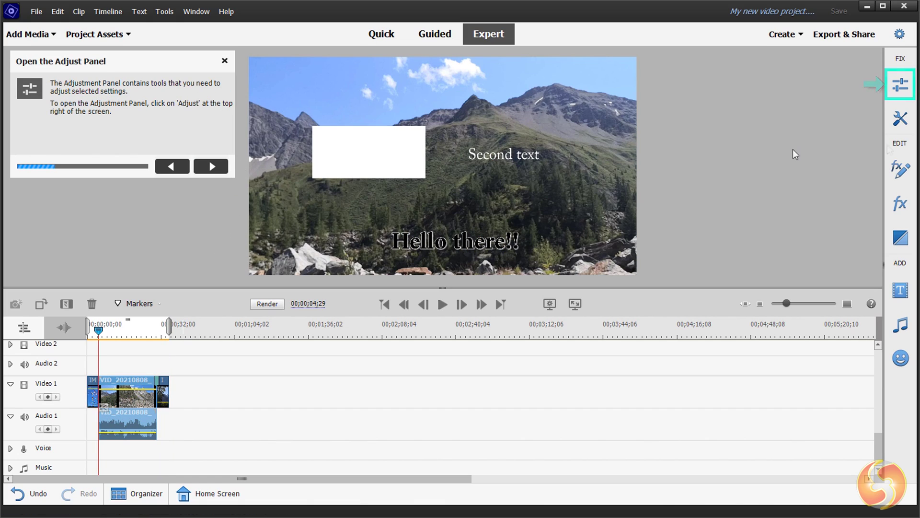
pyautogui.click(901, 85)
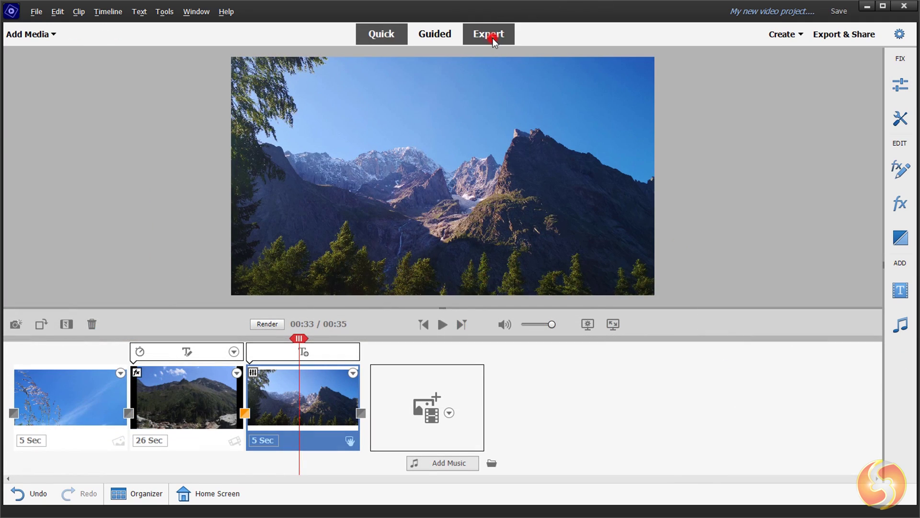
# Switch the project to Expert view, zoom the timeline and move the playhead to about 00;14
pyautogui.click(493, 36)
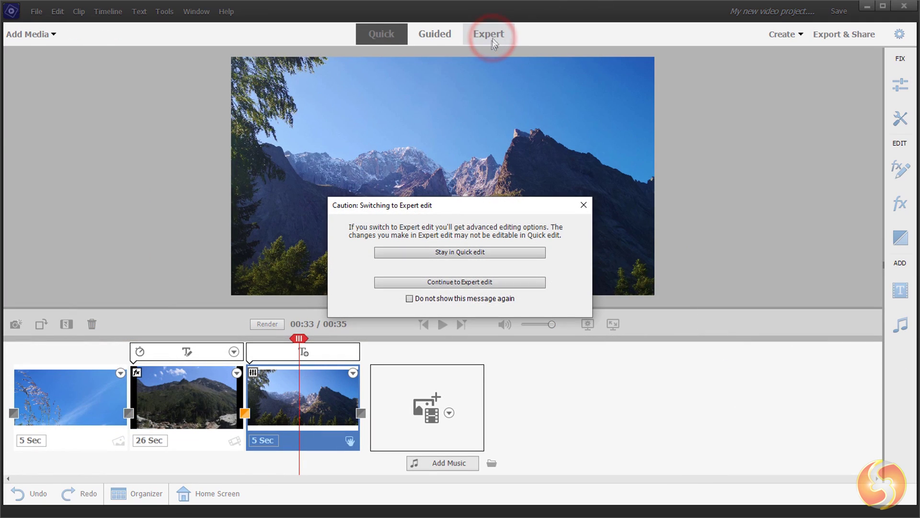
pyautogui.click(475, 283)
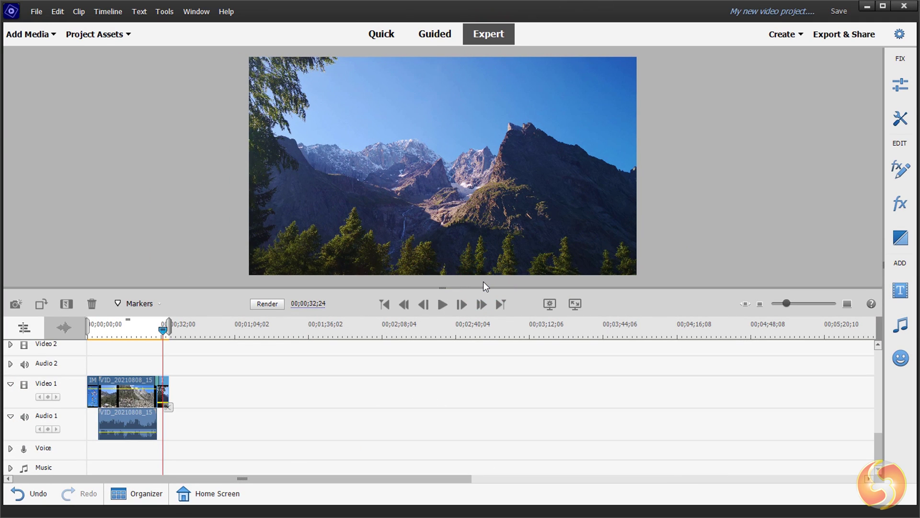
pyautogui.moveTo(790, 303); pyautogui.dragTo(801, 303)
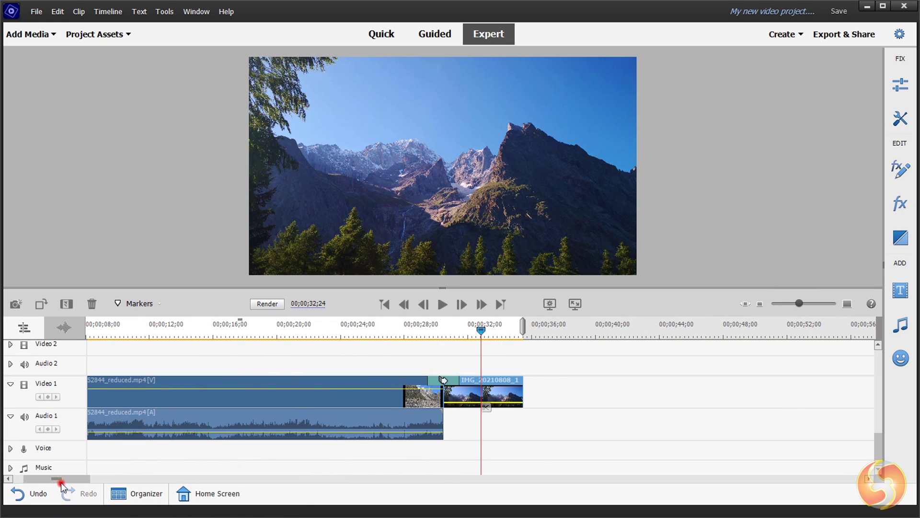
pyautogui.moveTo(26, 478); pyautogui.dragTo(8, 478)
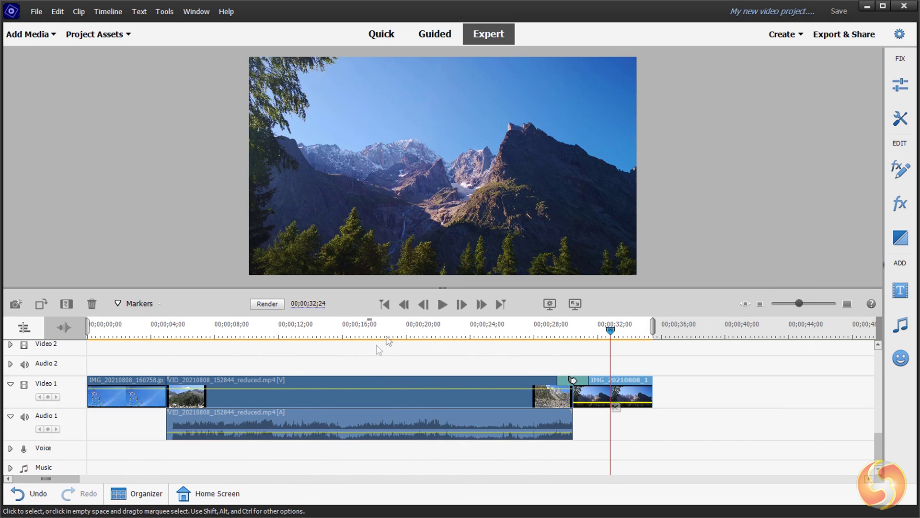
pyautogui.moveTo(610, 329); pyautogui.dragTo(317, 335)
# Place the grass-and-sky photo on Video 2 as a small inset, moved up and right
pyautogui.moveTo(129, 421); pyautogui.dragTo(357, 389)
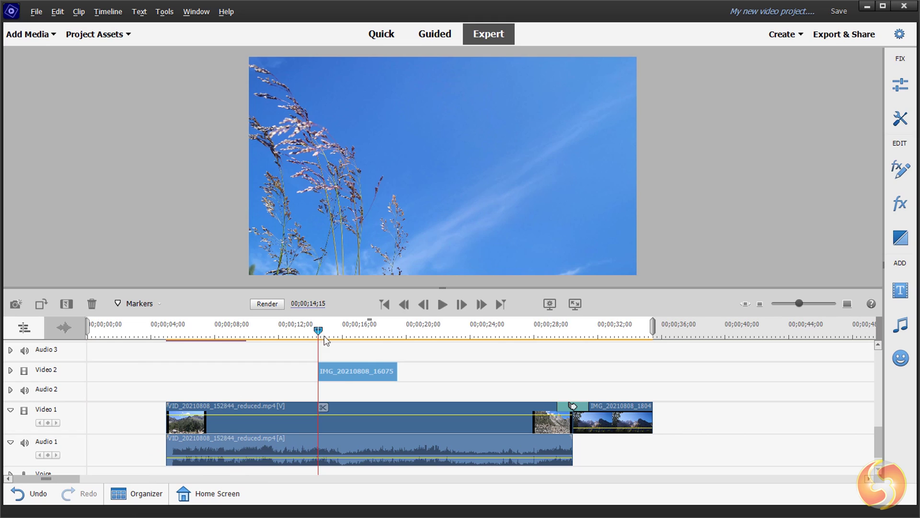
pyautogui.click(400, 214)
pyautogui.moveTo(221, 276); pyautogui.dragTo(314, 230)
pyautogui.moveTo(416, 209); pyautogui.dragTo(446, 185)
pyautogui.click(205, 366)
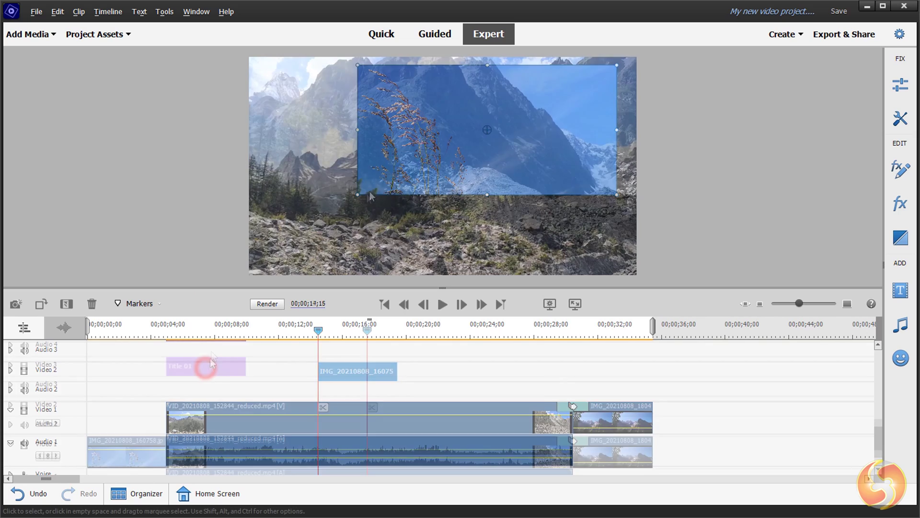
pyautogui.click(205, 321)
pyautogui.moveTo(205, 326); pyautogui.dragTo(200, 326)
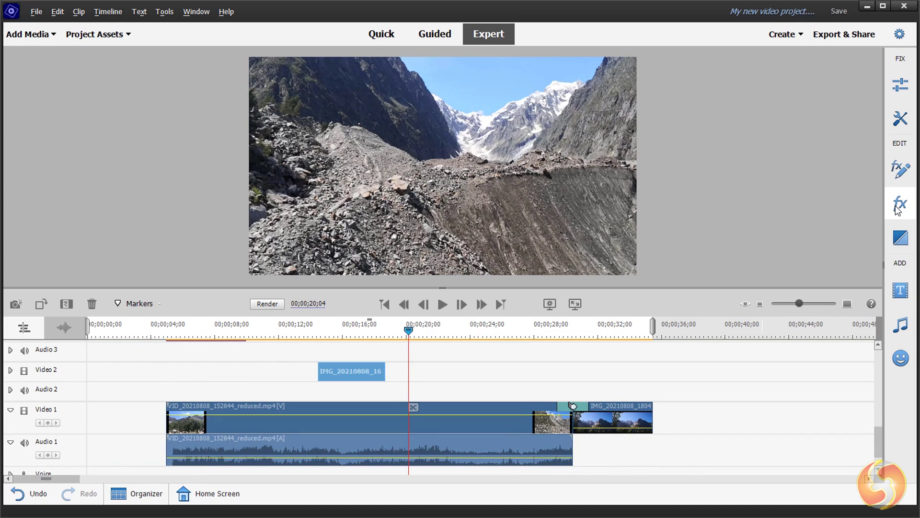
# Apply the Crop effect to the Video 1 mountain clip, trimming 11.3% off its left side
pyautogui.click(898, 206)
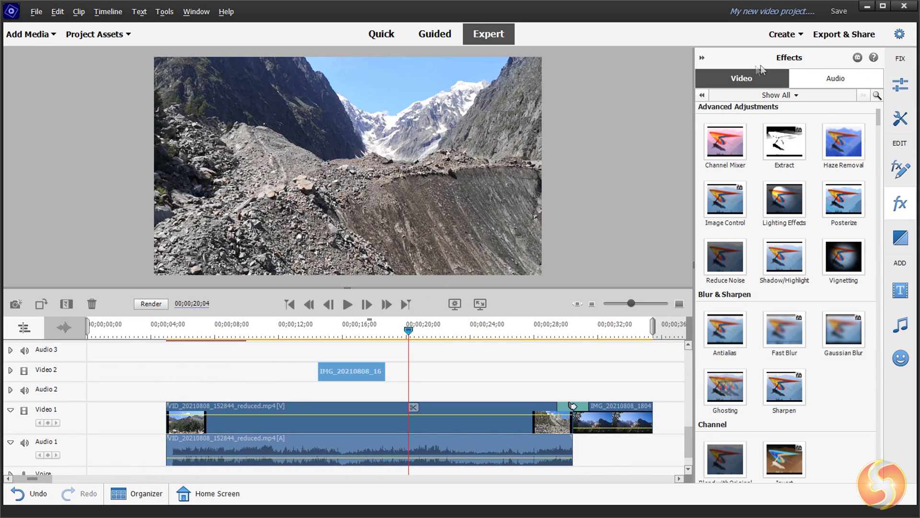
pyautogui.click(833, 78)
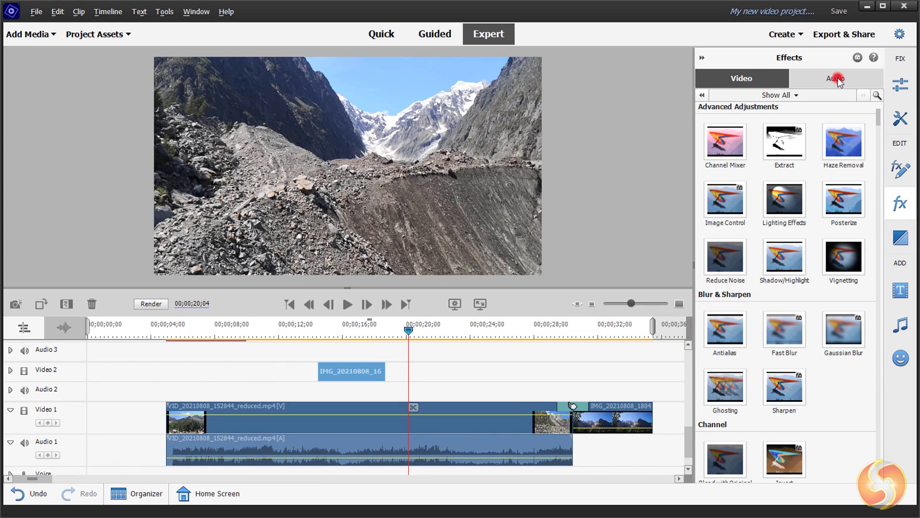
pyautogui.click(777, 82)
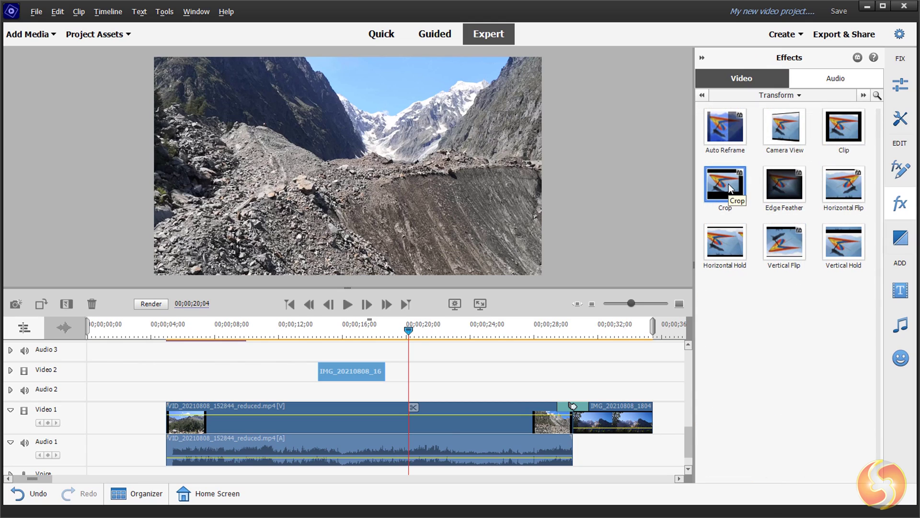
pyautogui.moveTo(729, 183); pyautogui.dragTo(432, 414)
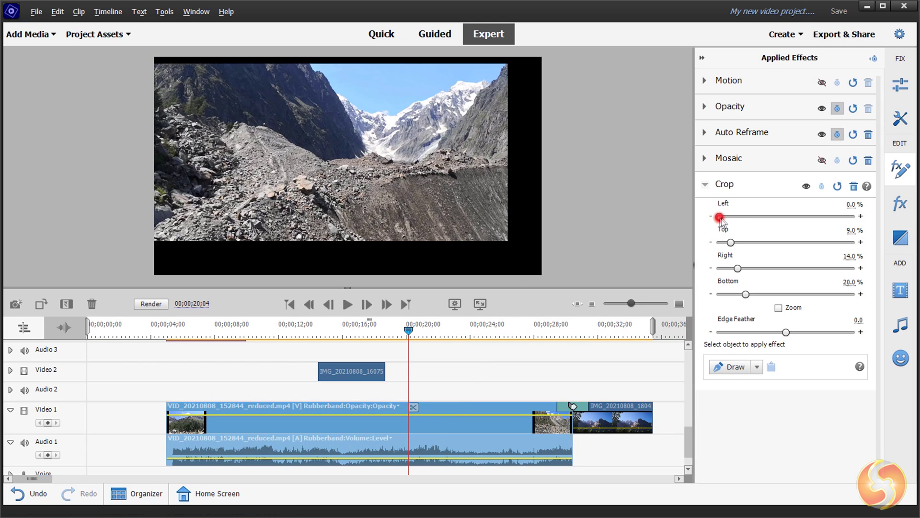
pyautogui.moveTo(721, 218); pyautogui.dragTo(743, 295)
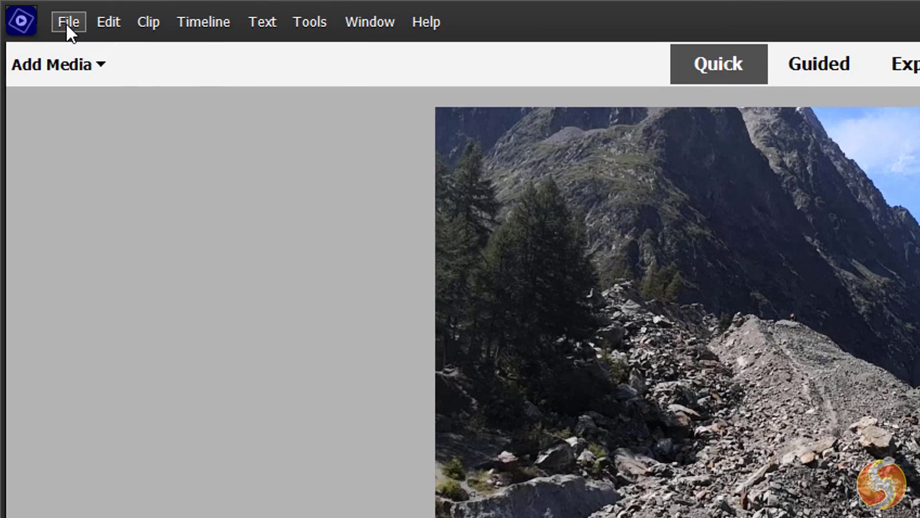
# Save the project as 'My new video project.prel' with the *.prel file type
pyautogui.click(67, 22)
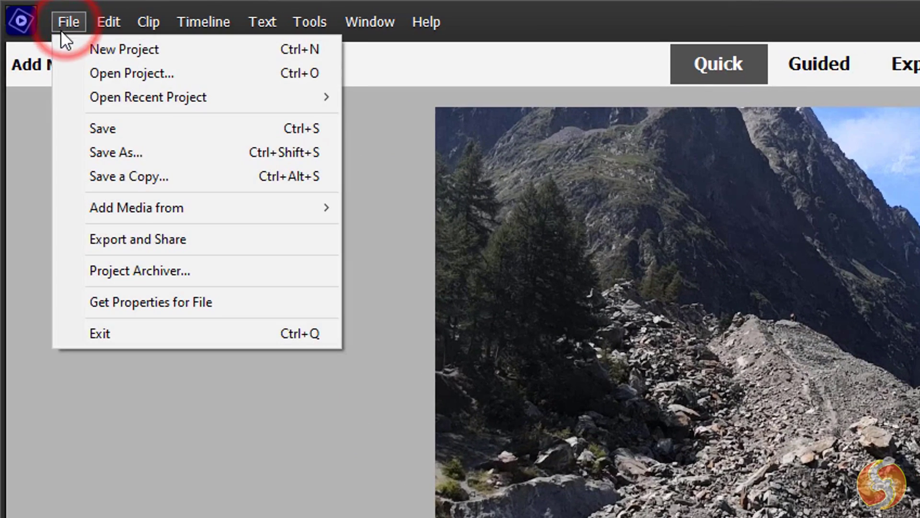
pyautogui.click(105, 150)
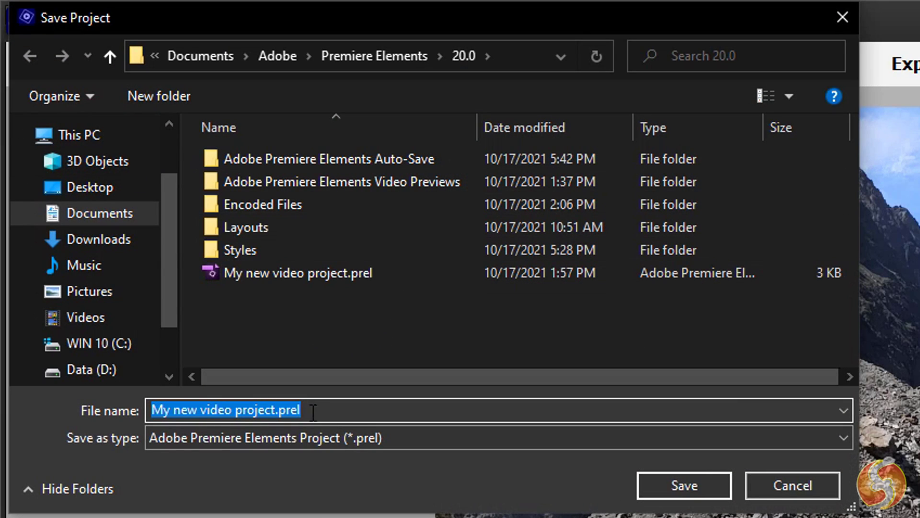
pyautogui.click(312, 436)
pyautogui.click(349, 461)
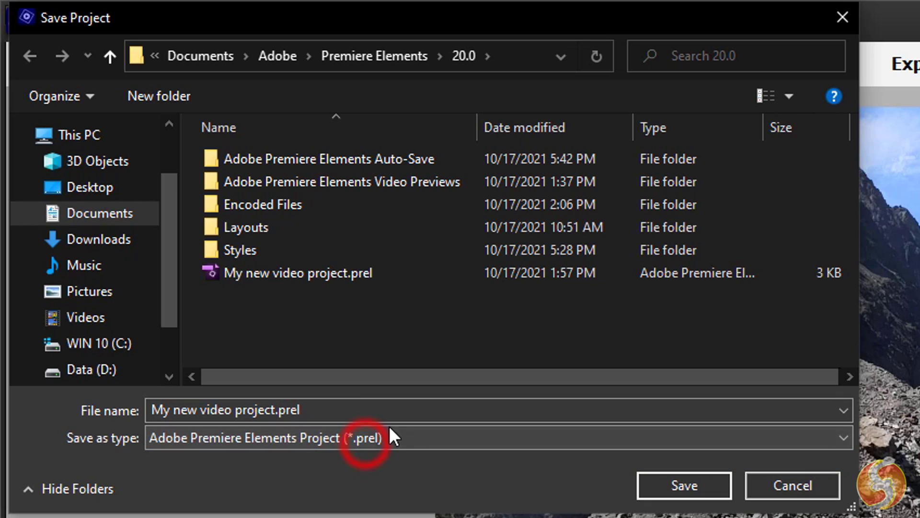
pyautogui.press('Return')
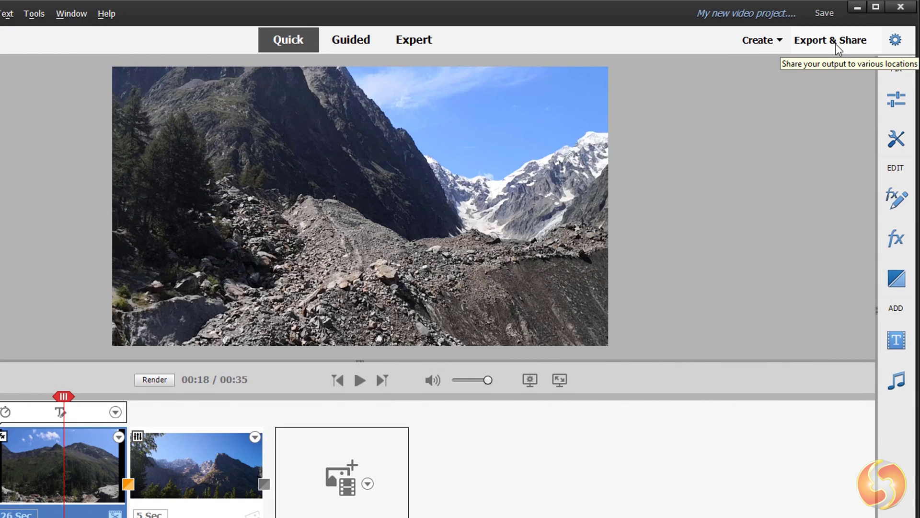
# Open Export & Share and edit the MyVideo export file name and destination path
pyautogui.click(836, 44)
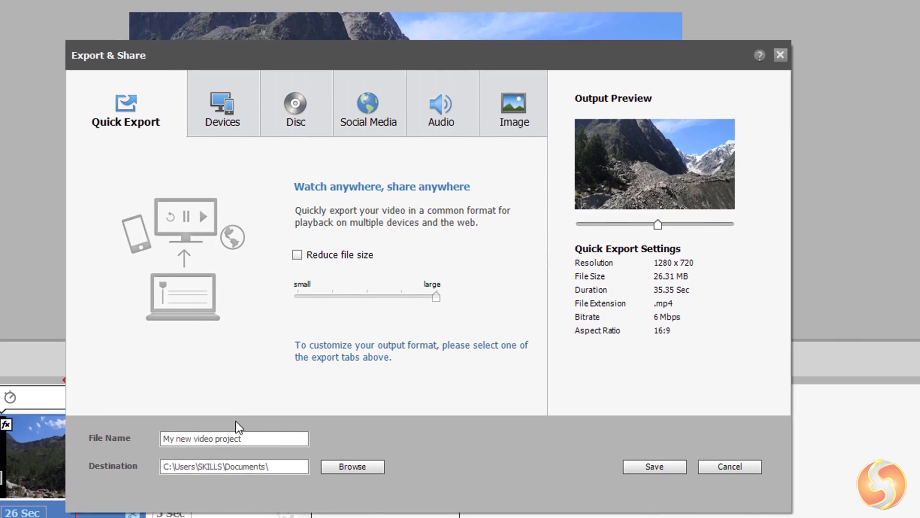
pyautogui.click(256, 434)
pyautogui.moveTo(185, 438); pyautogui.dragTo(176, 437)
pyautogui.write('MyVideo')
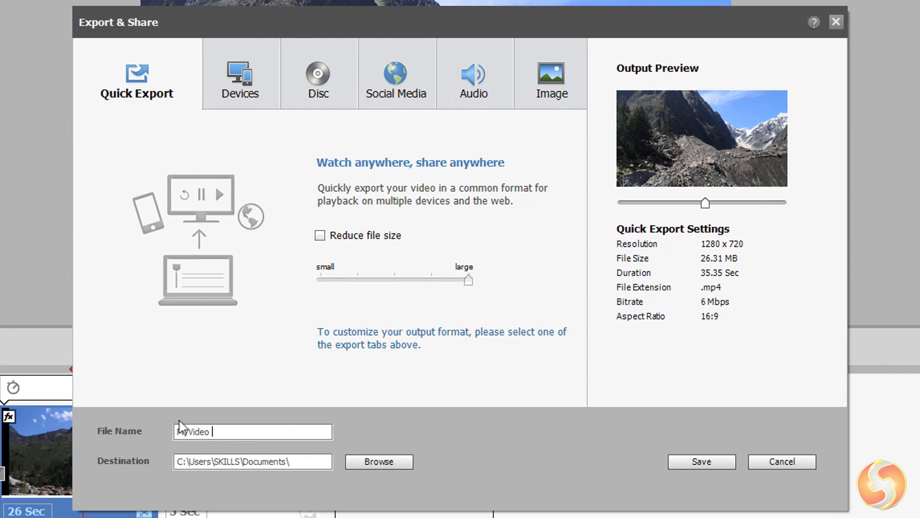
pyautogui.doubleClick(218, 433)
pyautogui.doubleClick(269, 461)
pyautogui.click(259, 462)
# Browse the Devices export presets for TV, mobile and Vimeo resolutions
pyautogui.click(241, 72)
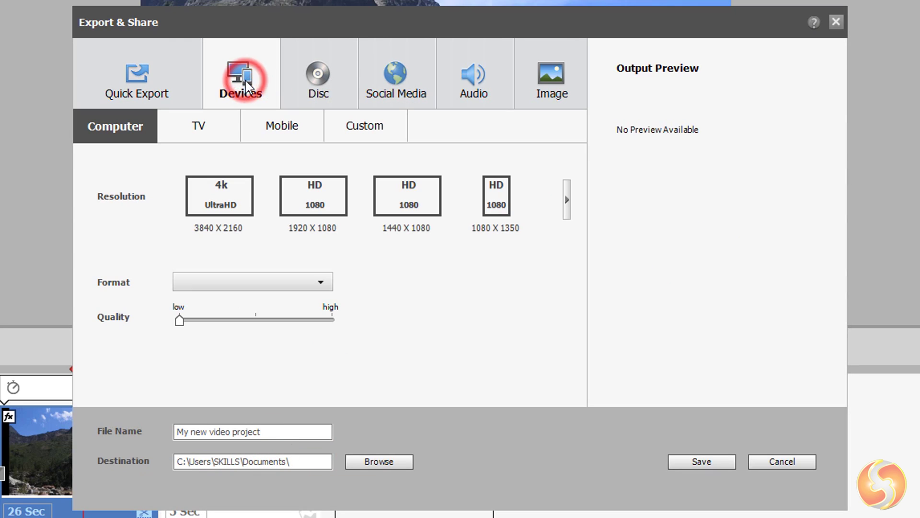
pyautogui.click(194, 126)
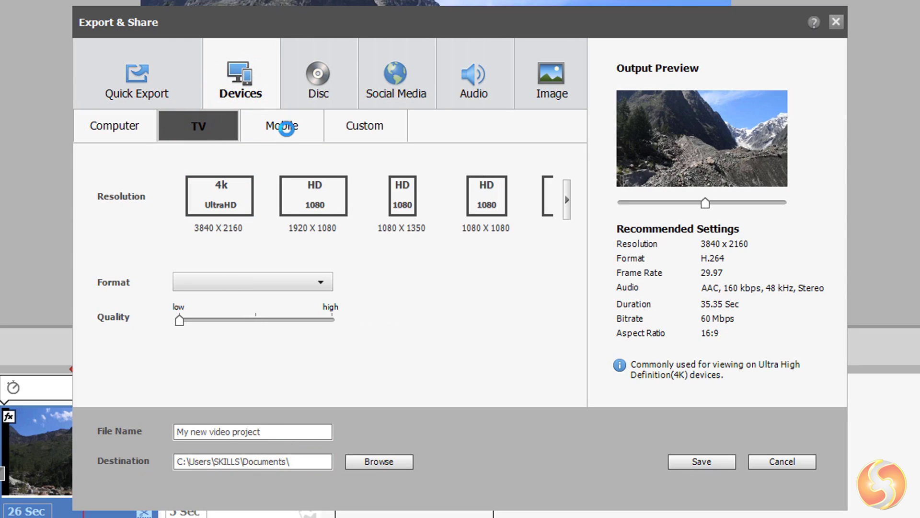
pyautogui.click(283, 128)
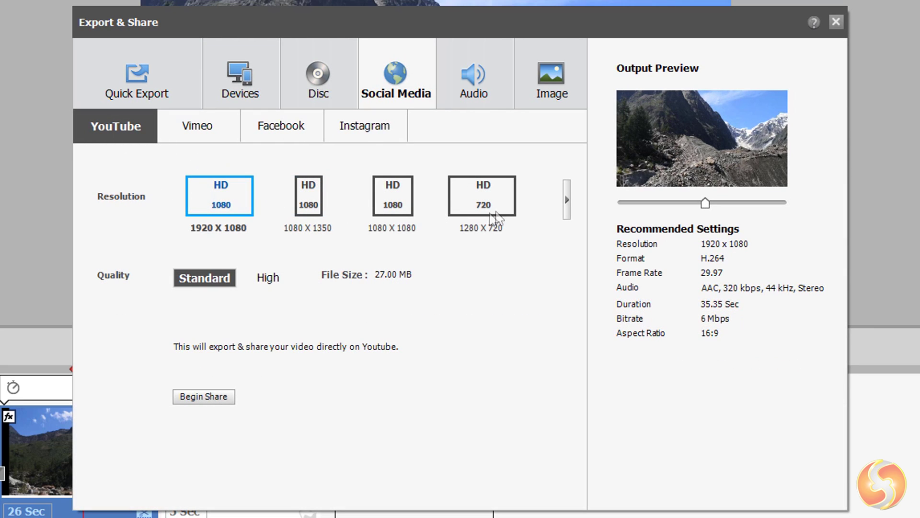
pyautogui.click(568, 202)
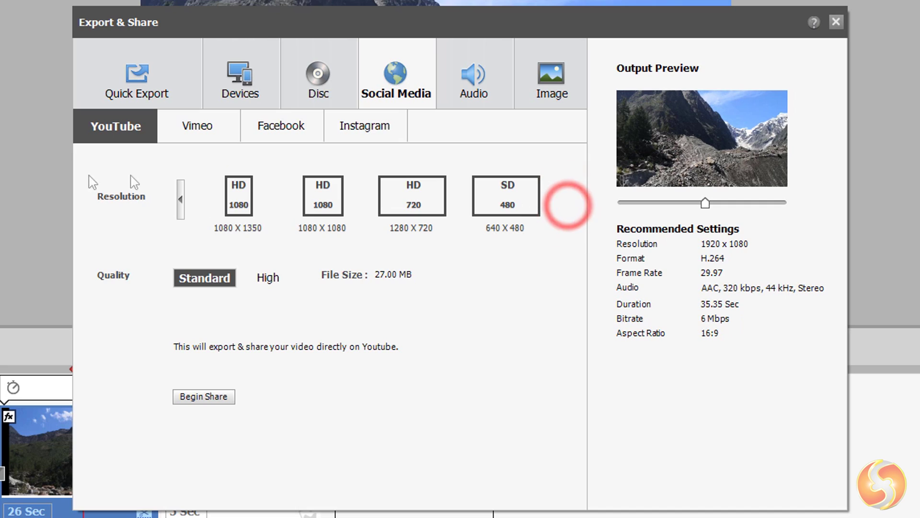
pyautogui.click(182, 202)
pyautogui.click(198, 126)
pyautogui.click(567, 206)
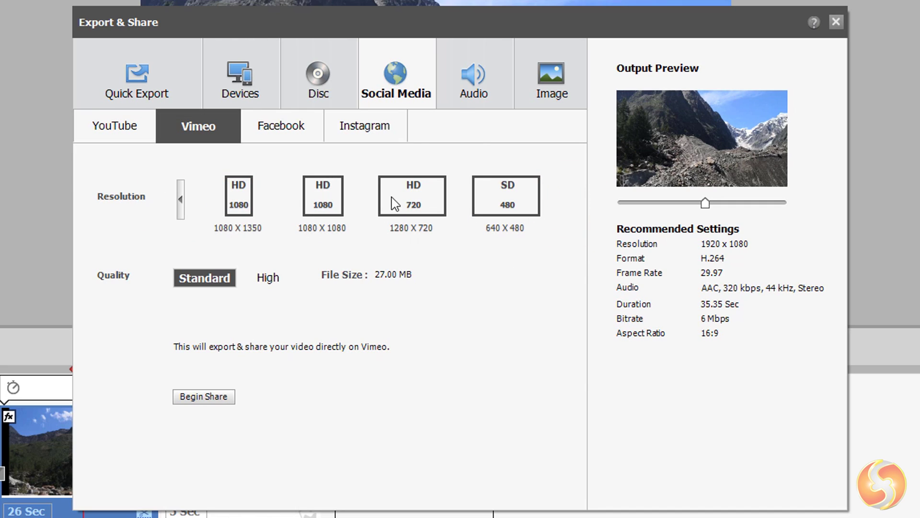
# Look over the Audio and Image export options, then open the Devices Custom settings
pyautogui.click(503, 84)
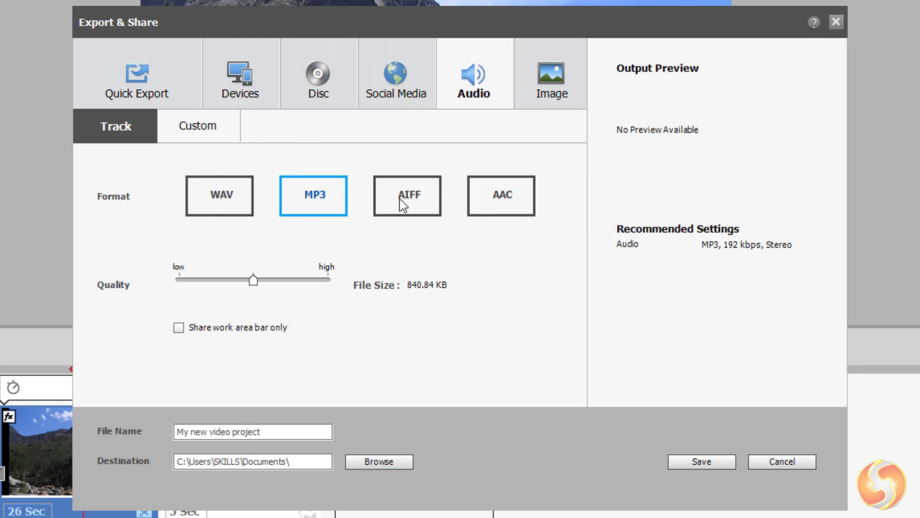
pyautogui.click(530, 93)
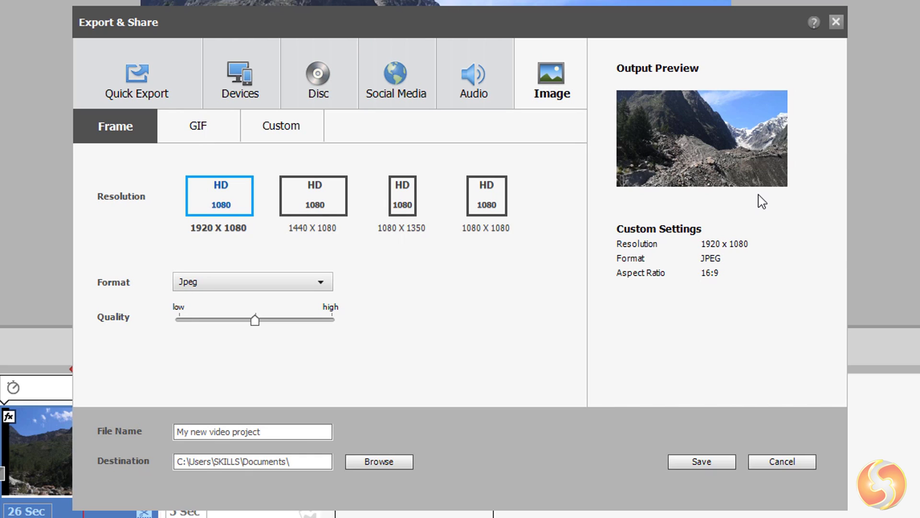
pyautogui.click(240, 77)
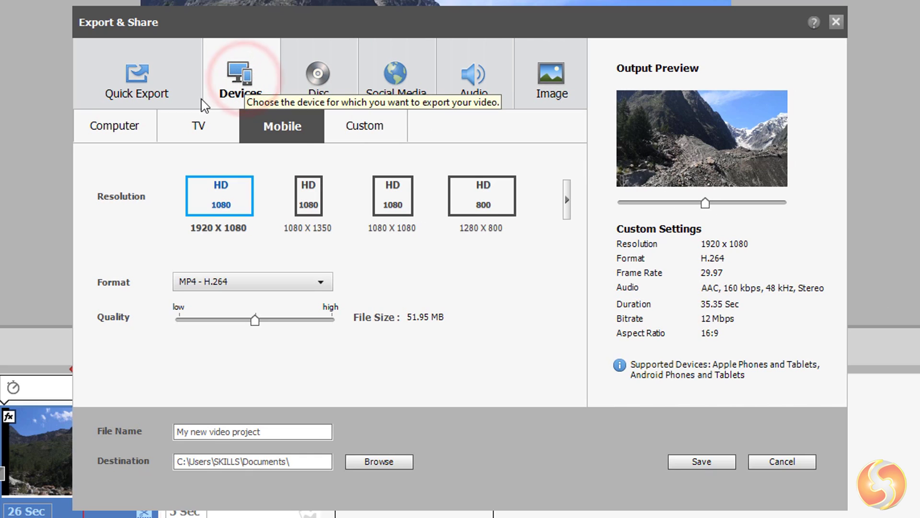
pyautogui.click(387, 134)
# Set the custom export to H.264 with the MP4 3840x2160p 59.94fps 40Mbps Low preset
pyautogui.click(439, 172)
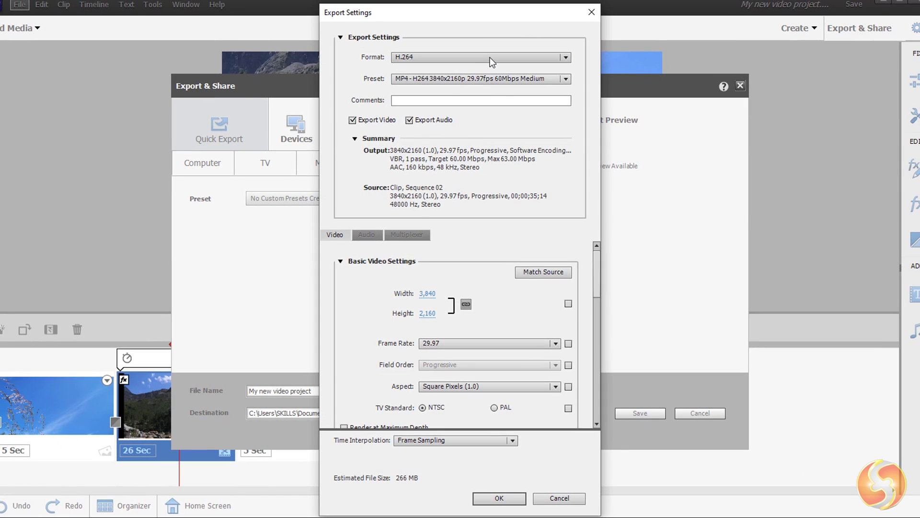
pyautogui.click(435, 50)
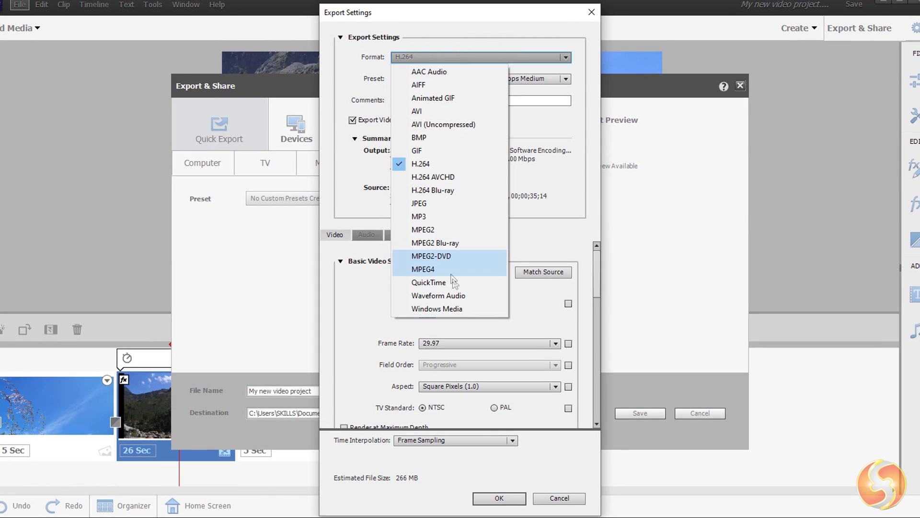
pyautogui.click(453, 163)
pyautogui.click(504, 80)
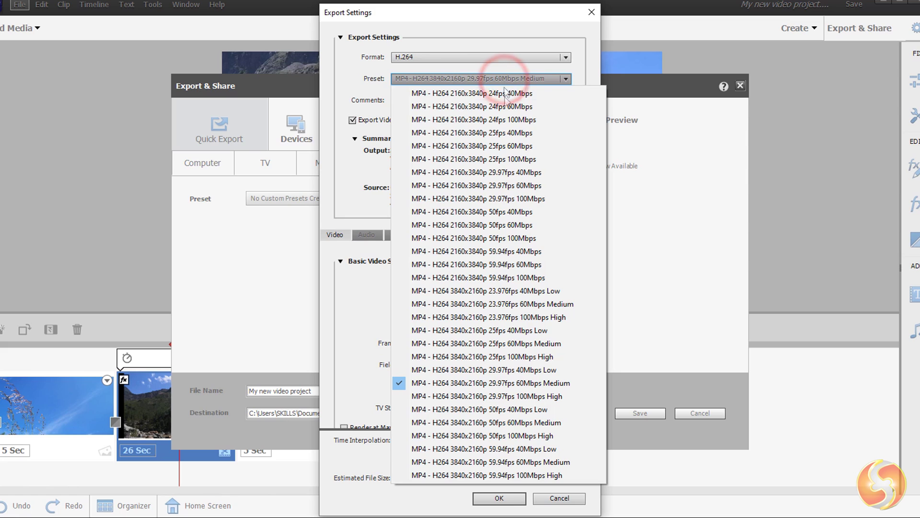
pyautogui.click(531, 449)
pyautogui.click(492, 344)
pyautogui.click(510, 344)
# Start rendering the movie, replacing the existing MyVideo.mp4
pyautogui.scroll(-10, 533, 333)
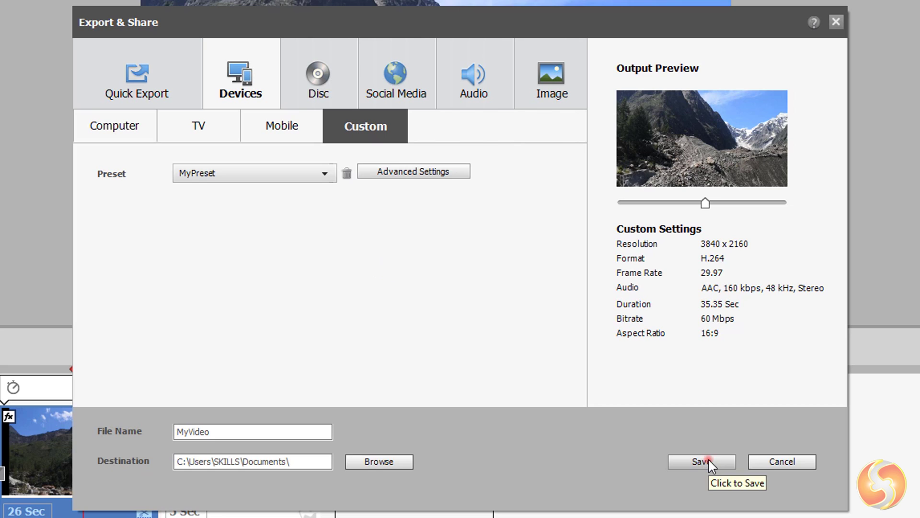
pyautogui.click(708, 461)
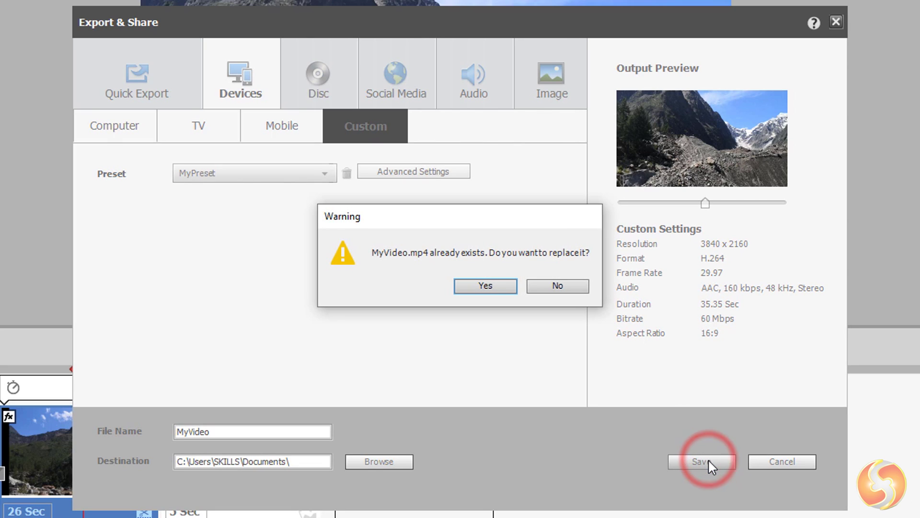
pyautogui.click(504, 287)
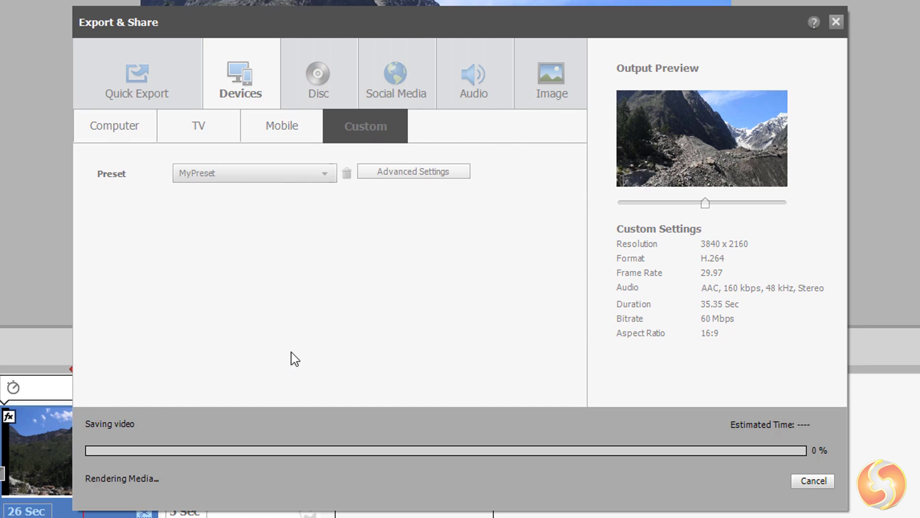